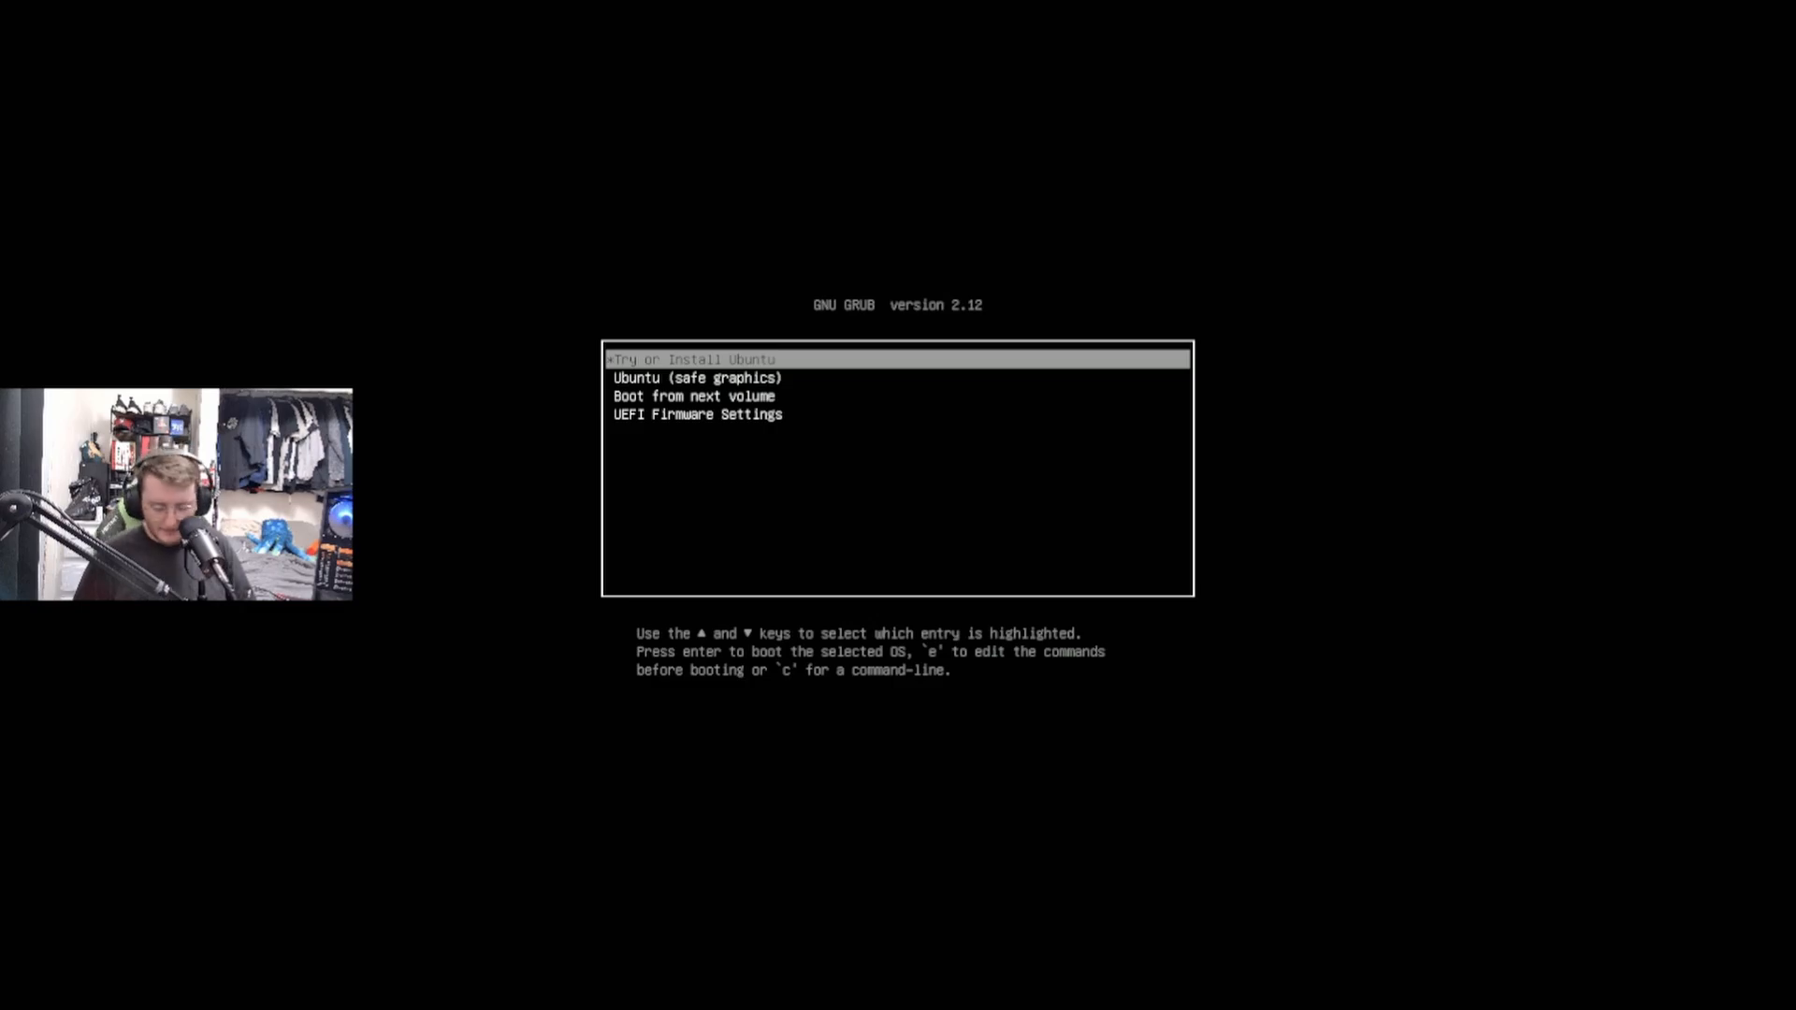
Boot the Try or Install Ubuntu entry, keep English as the language, and leave the accessibility options at their defaults.
key(Return)
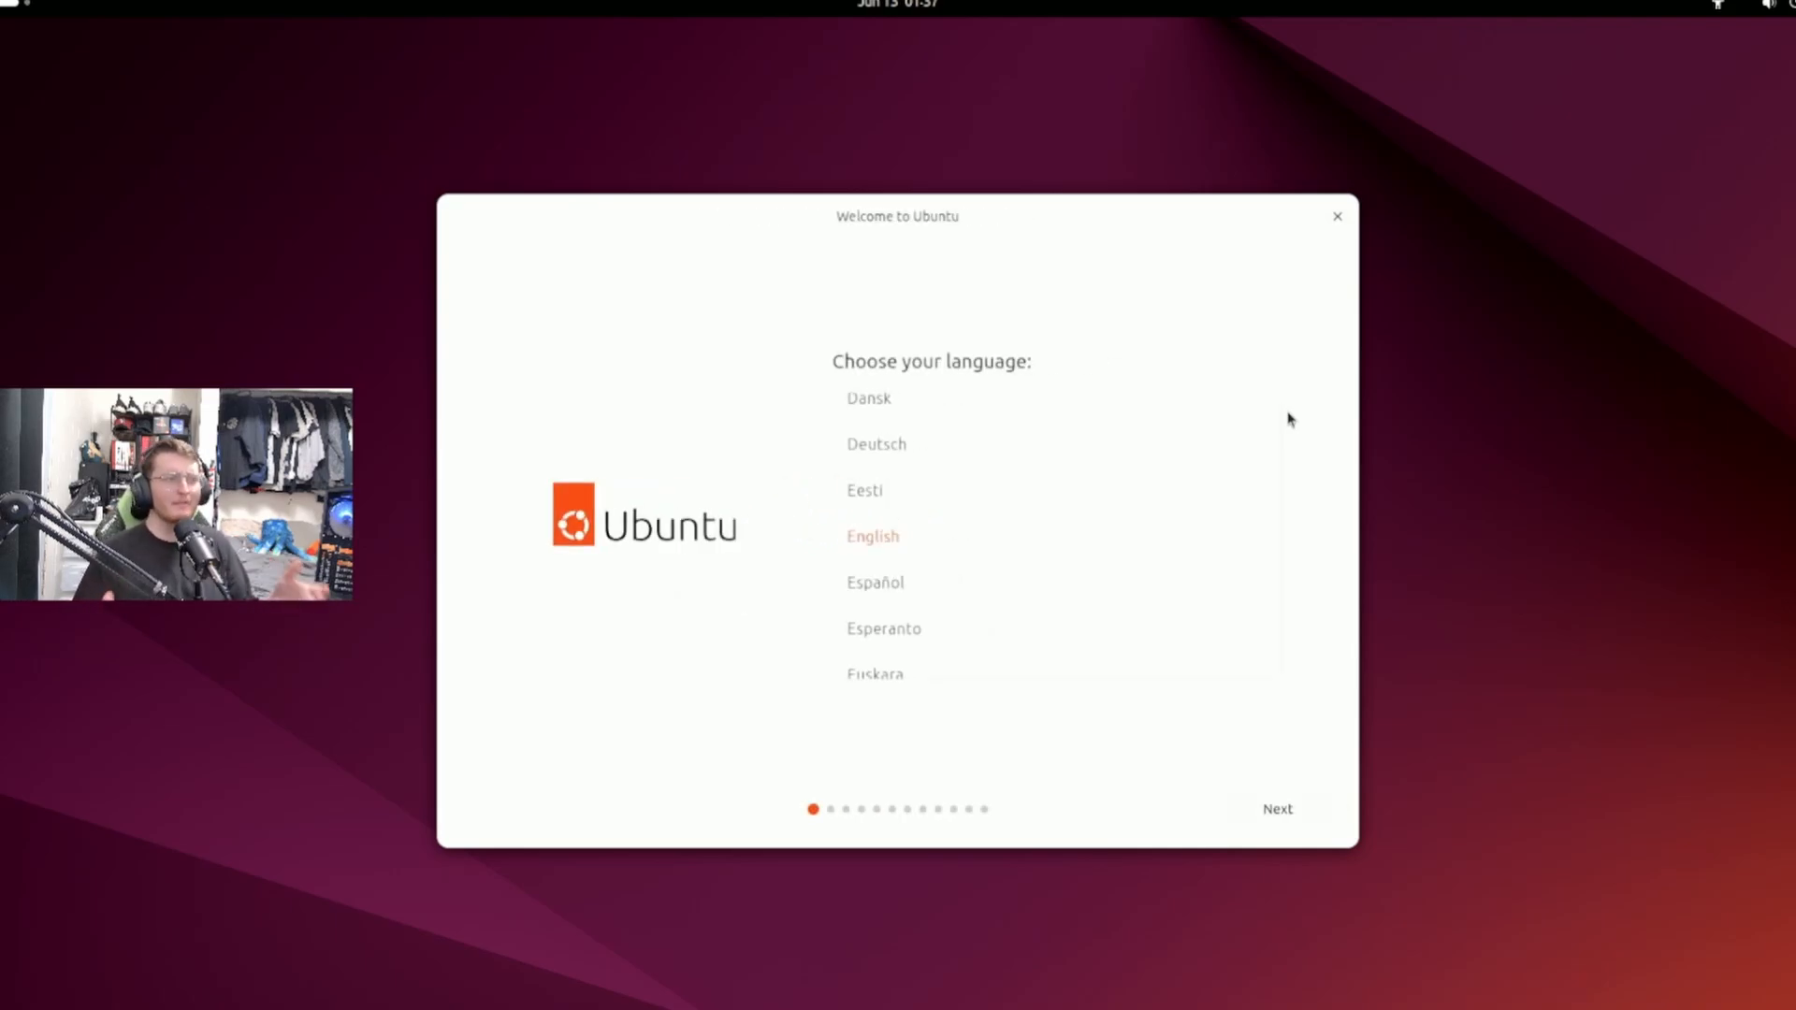
click(1320, 822)
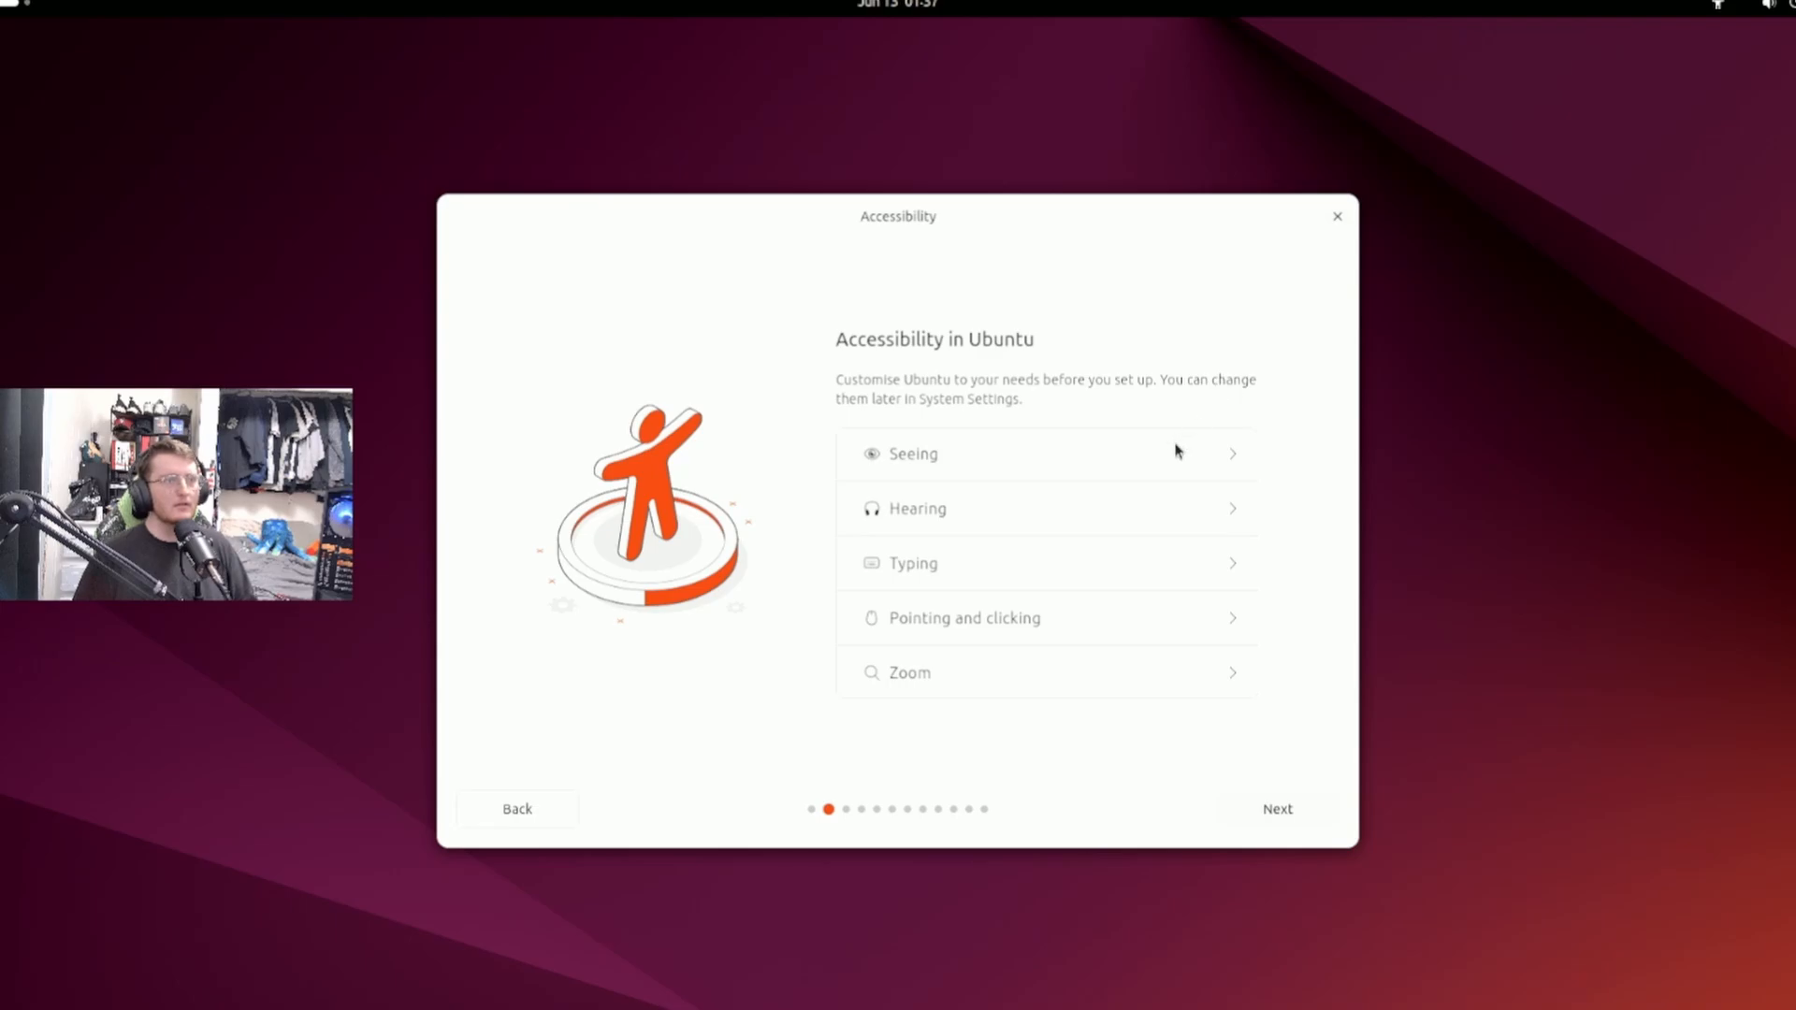
click(1283, 812)
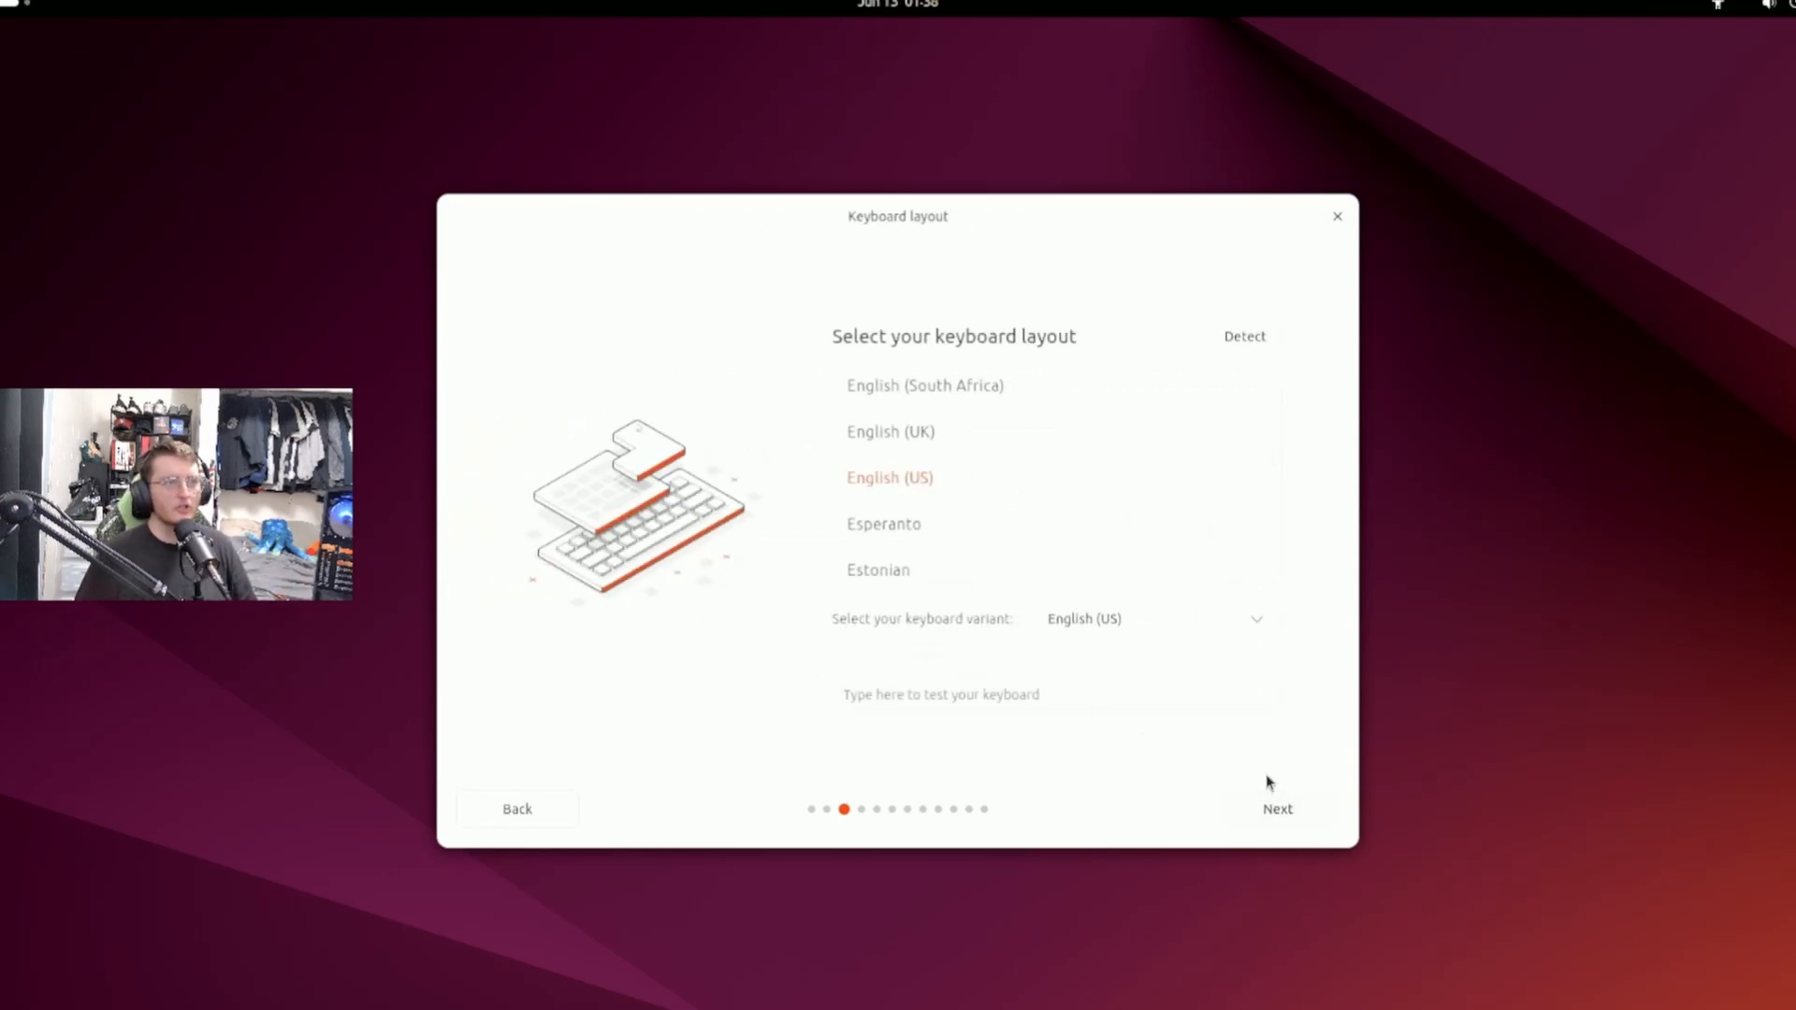
Test the English (US) keyboard layout with a few random letters and accept that layout.
click(1095, 703)
text(ddfcddxss)
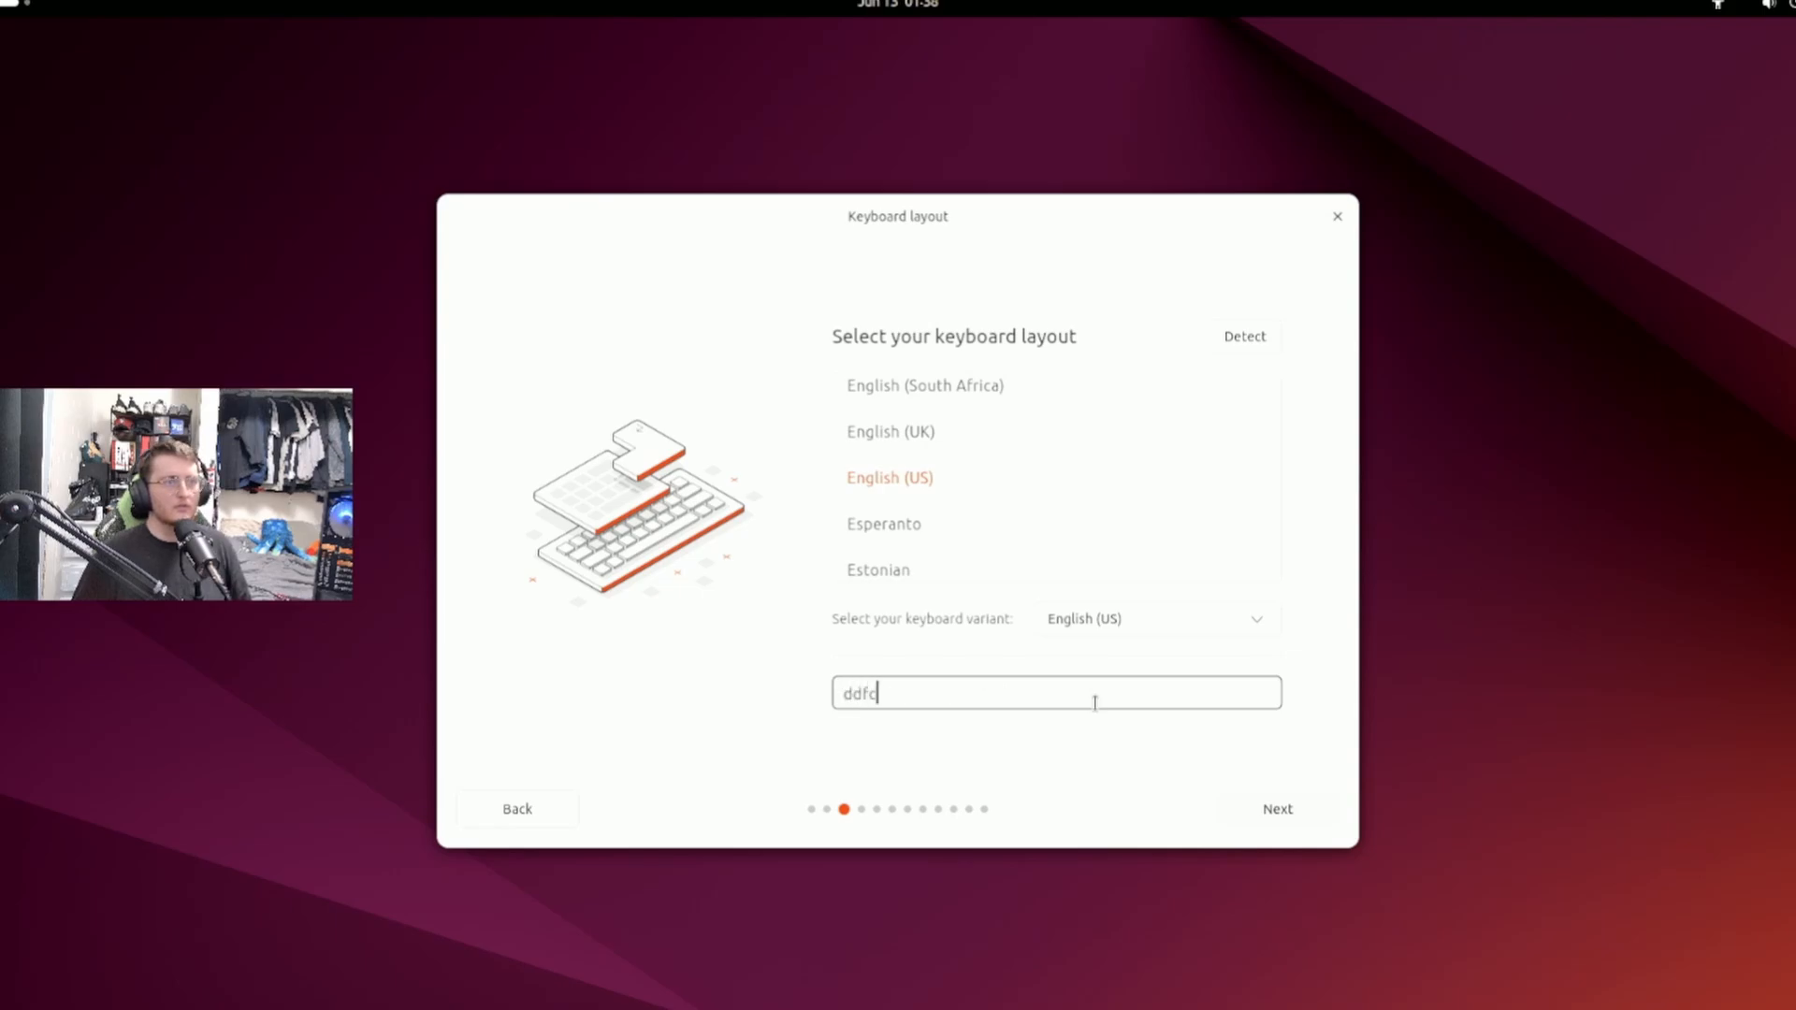
click(1263, 810)
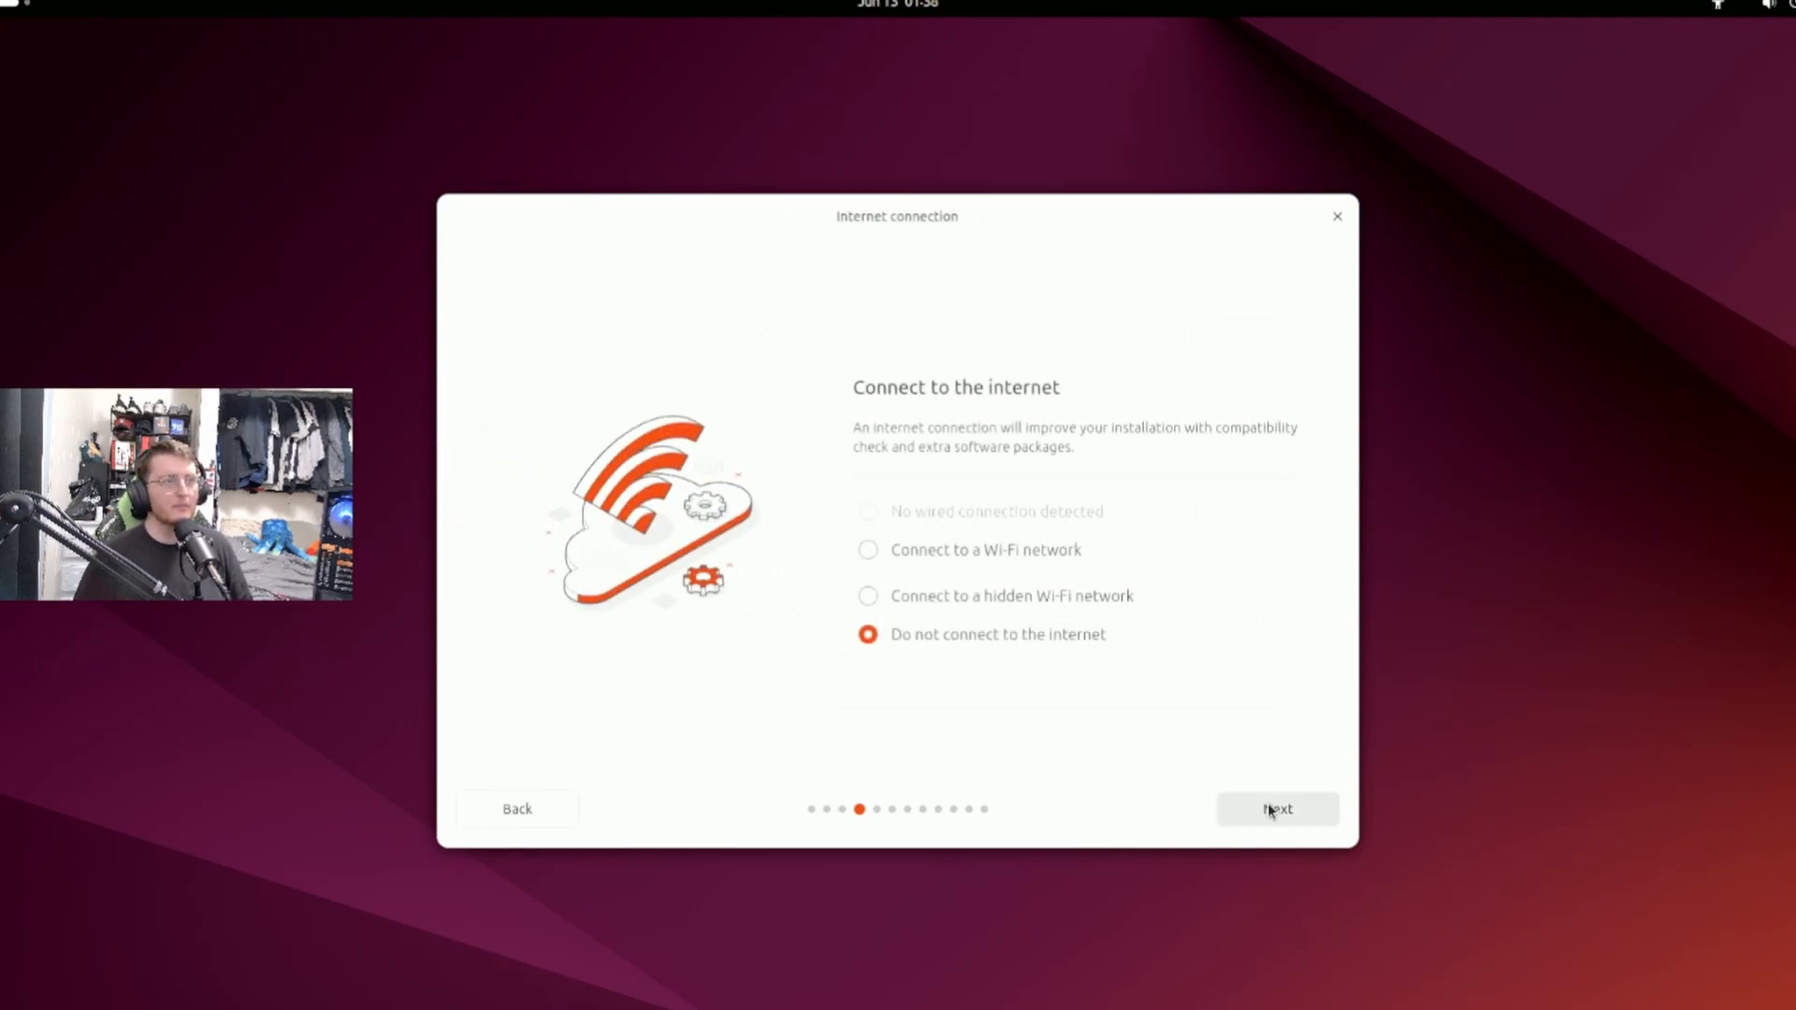
Choose to connect to a Wi-Fi network and start connecting to the preselected one.
click(1023, 558)
click(1008, 547)
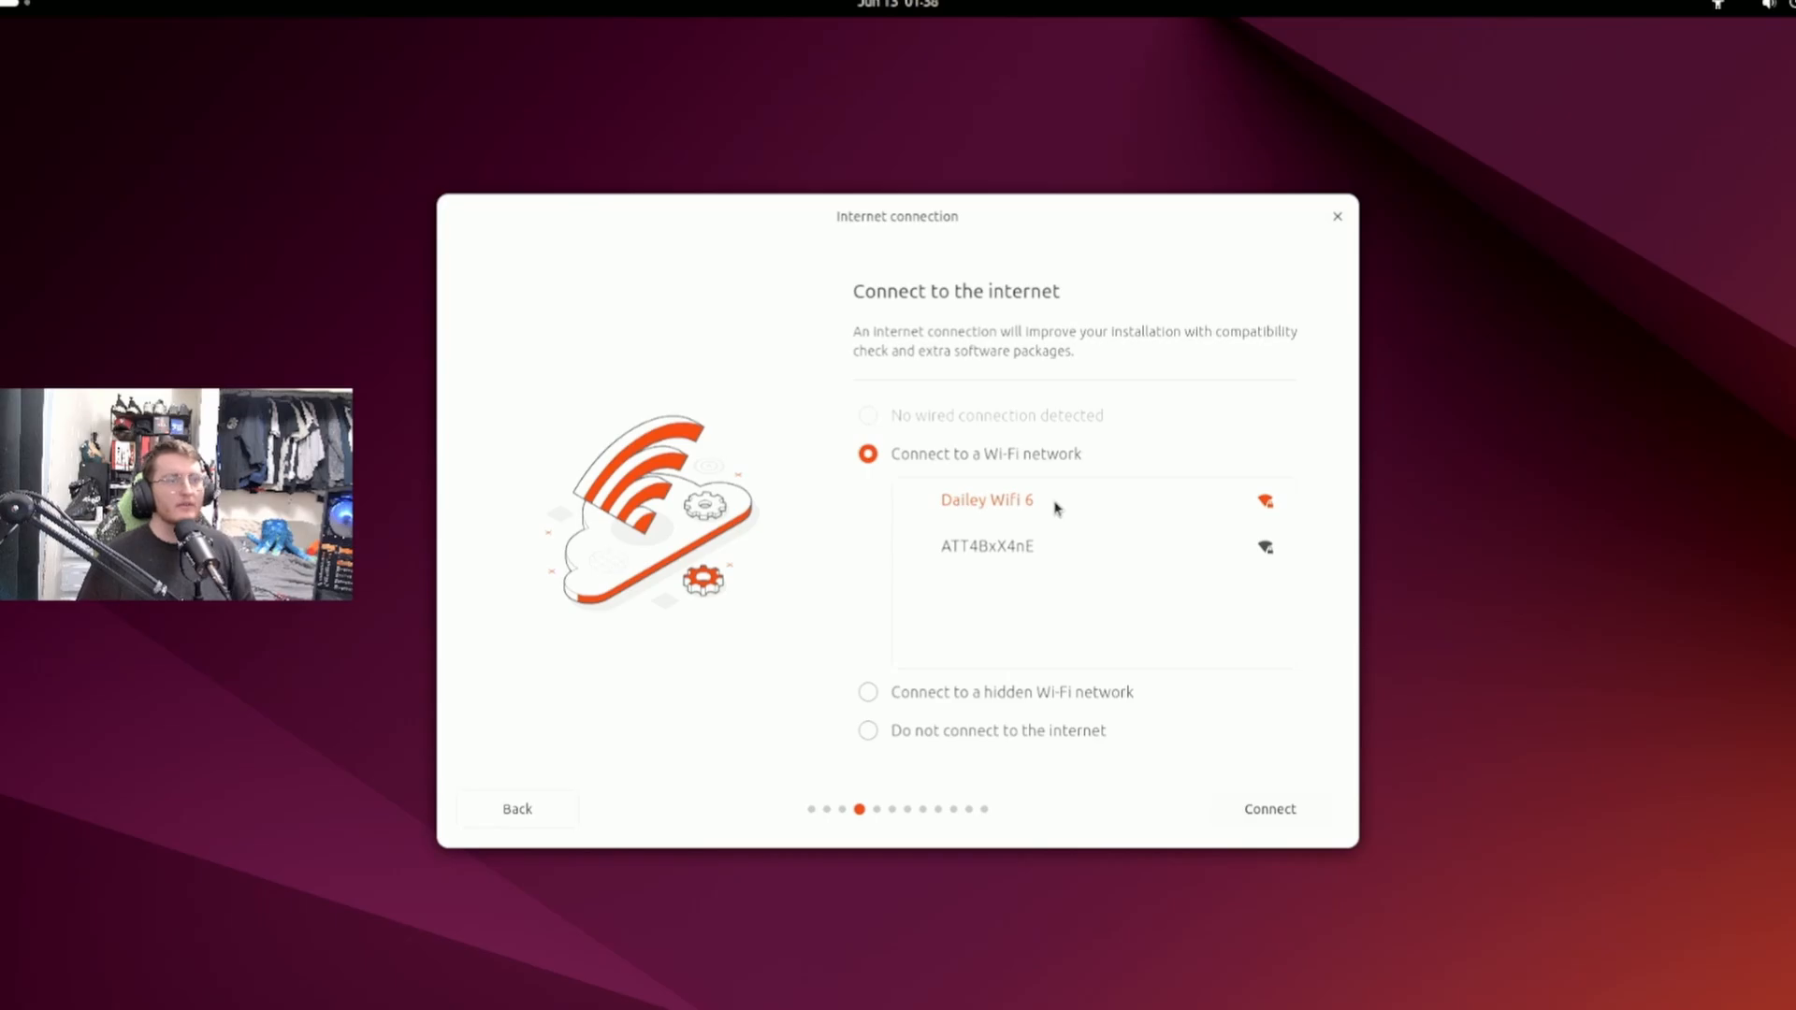
click(1283, 819)
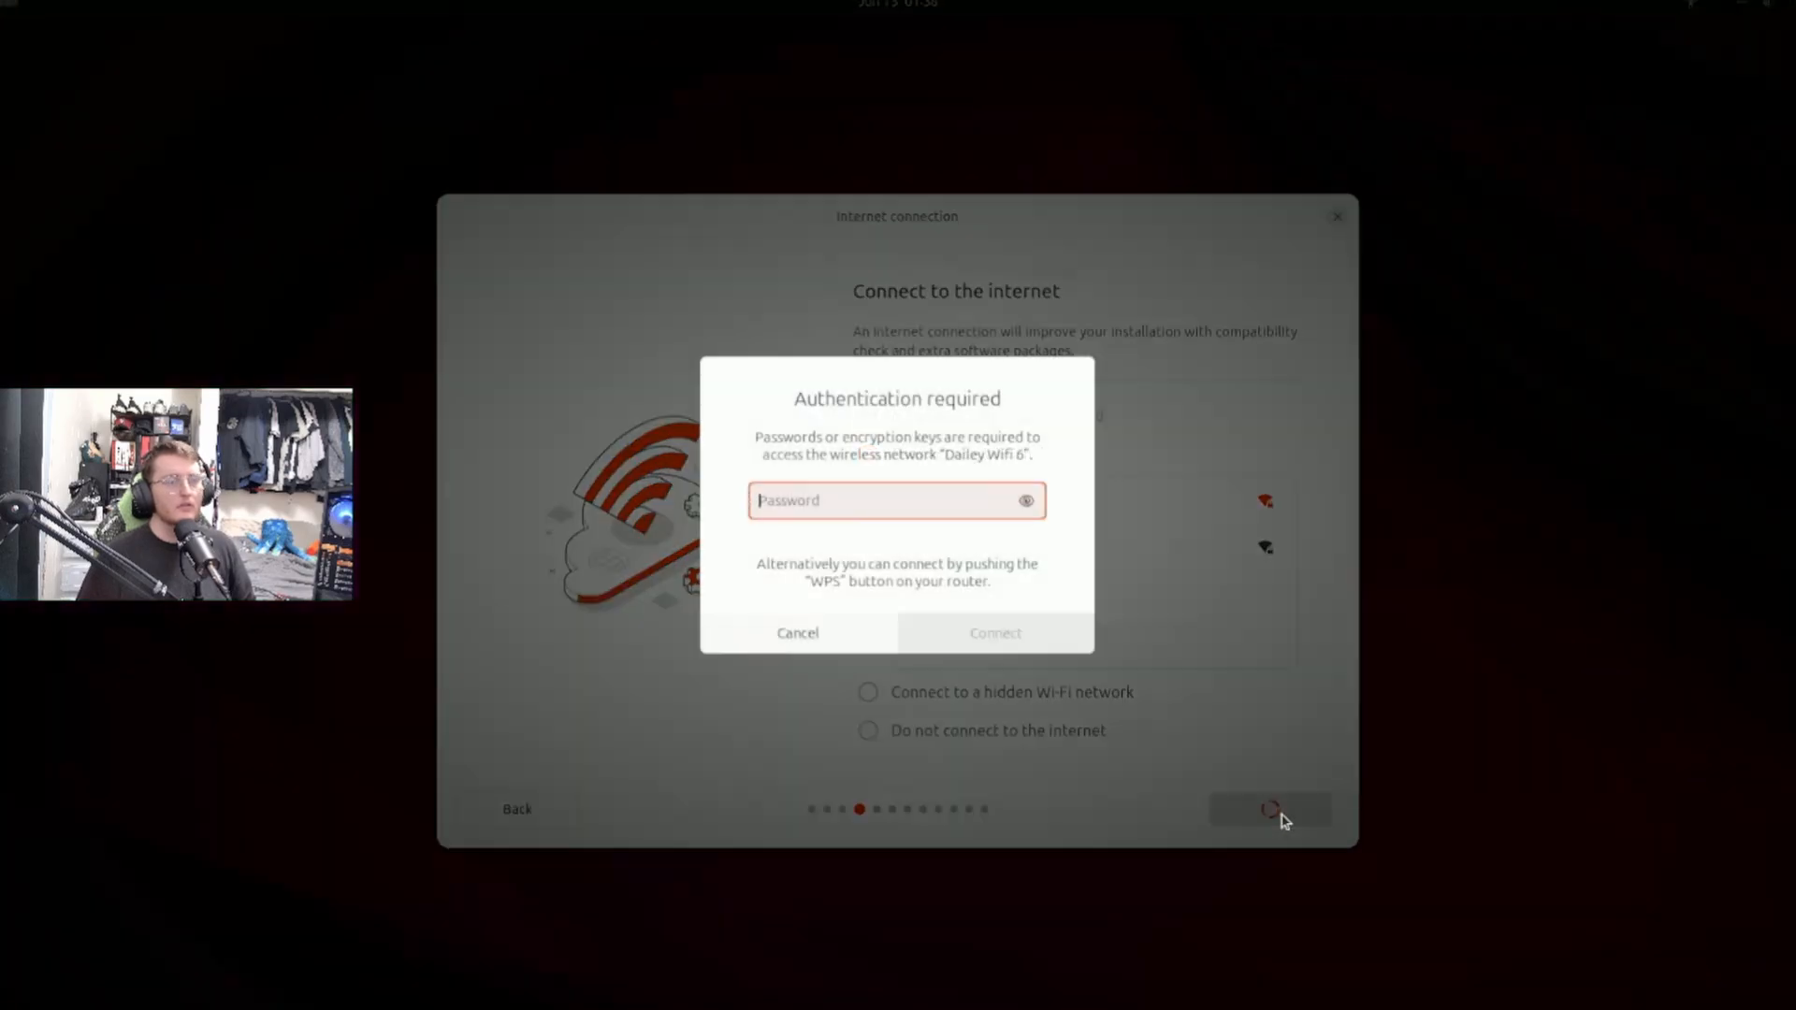
Try to authenticate to the chosen wireless network by entering its Wi-Fi password.
text(•••••)
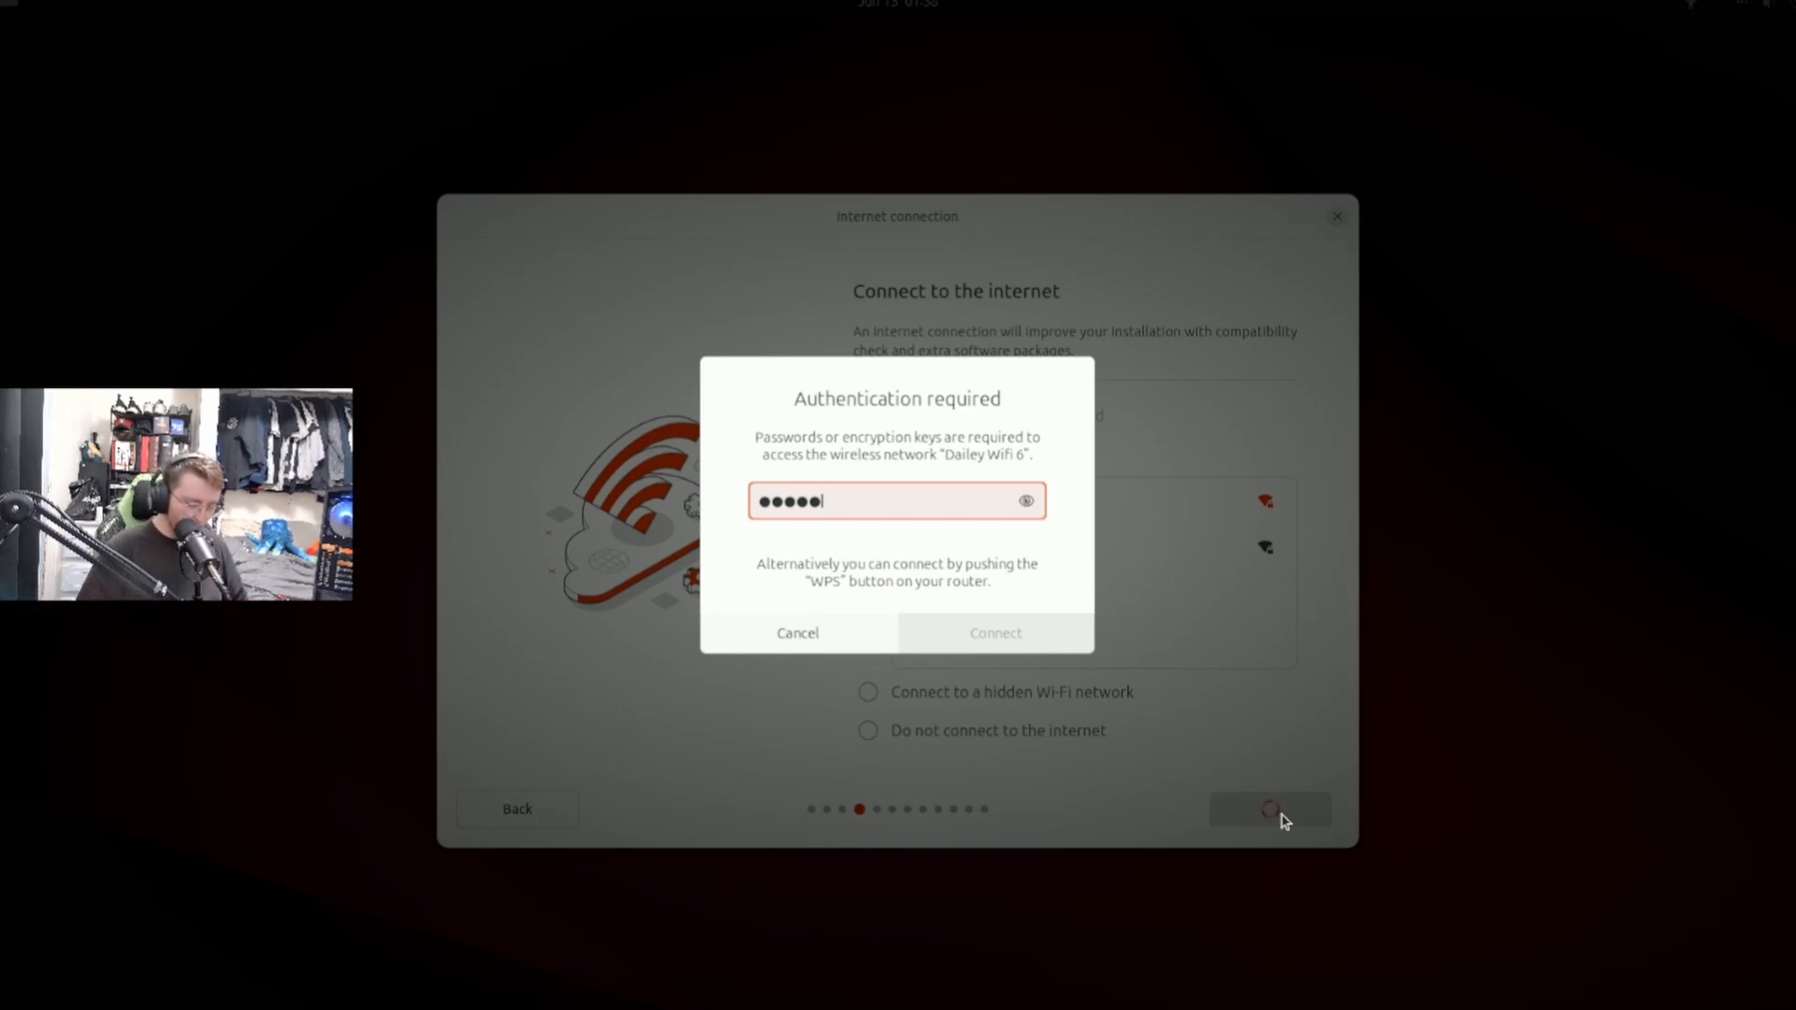
text(•••••••••••)
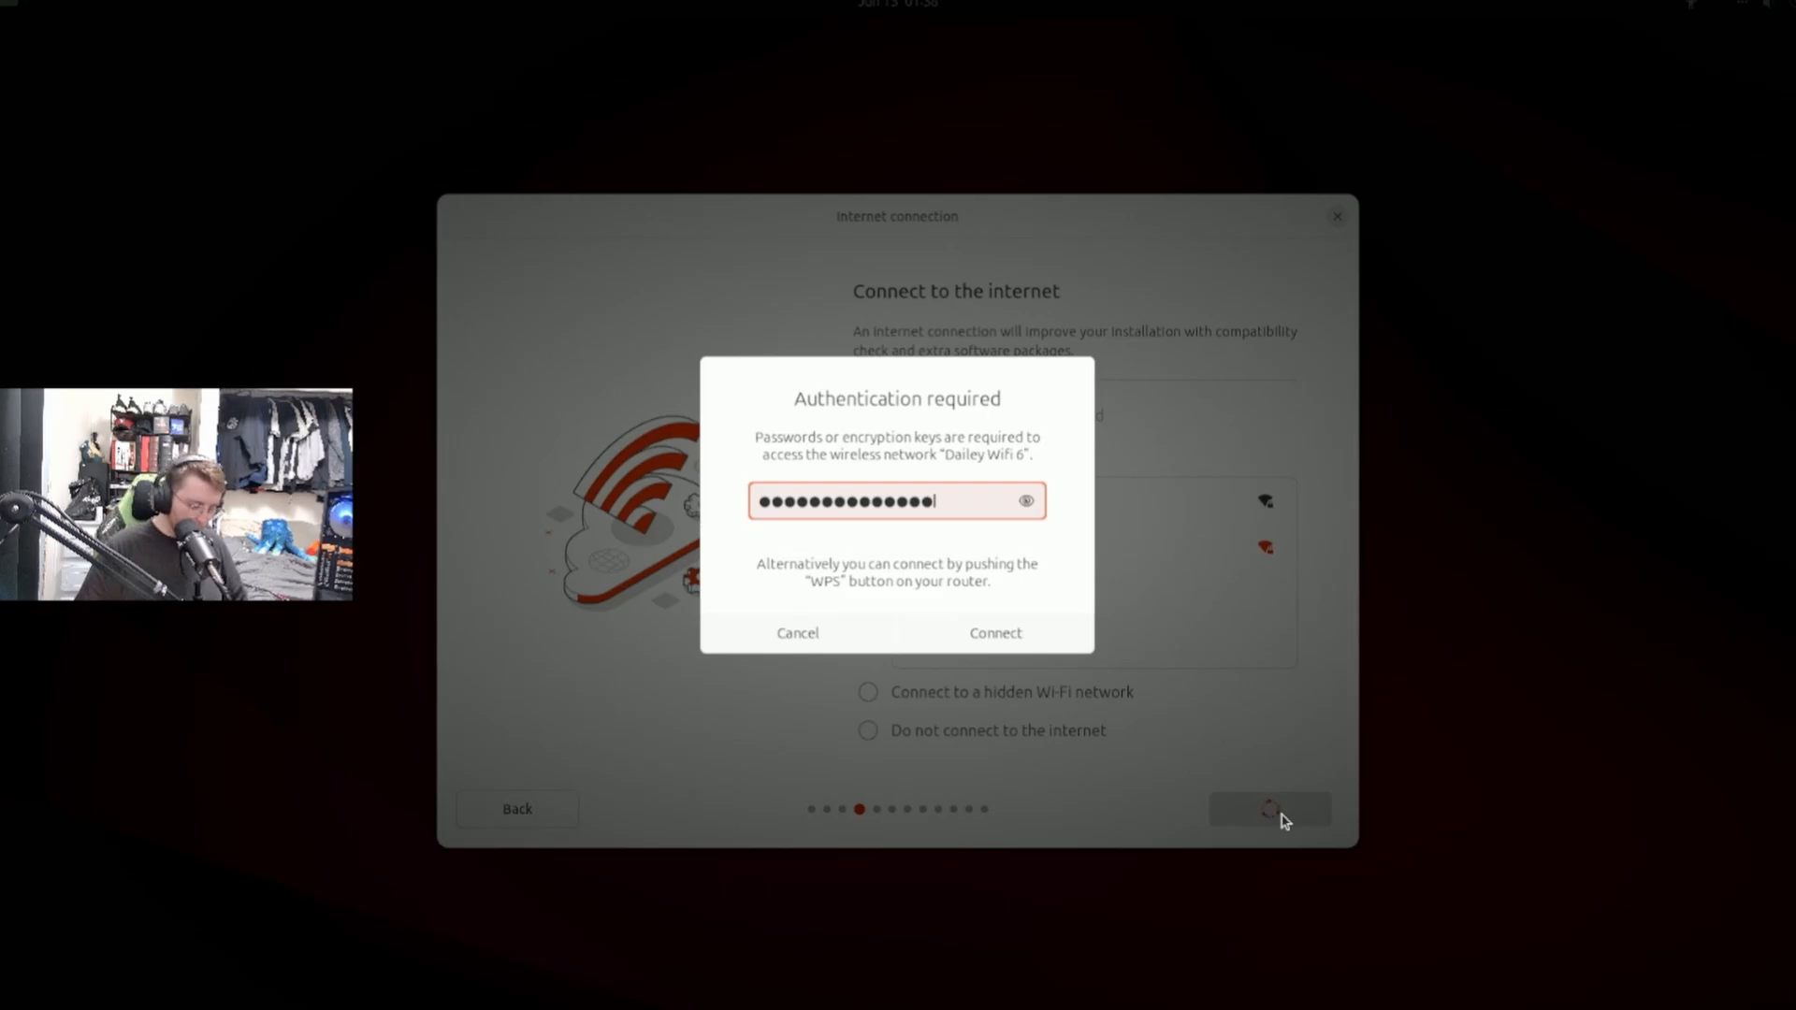
key(Return)
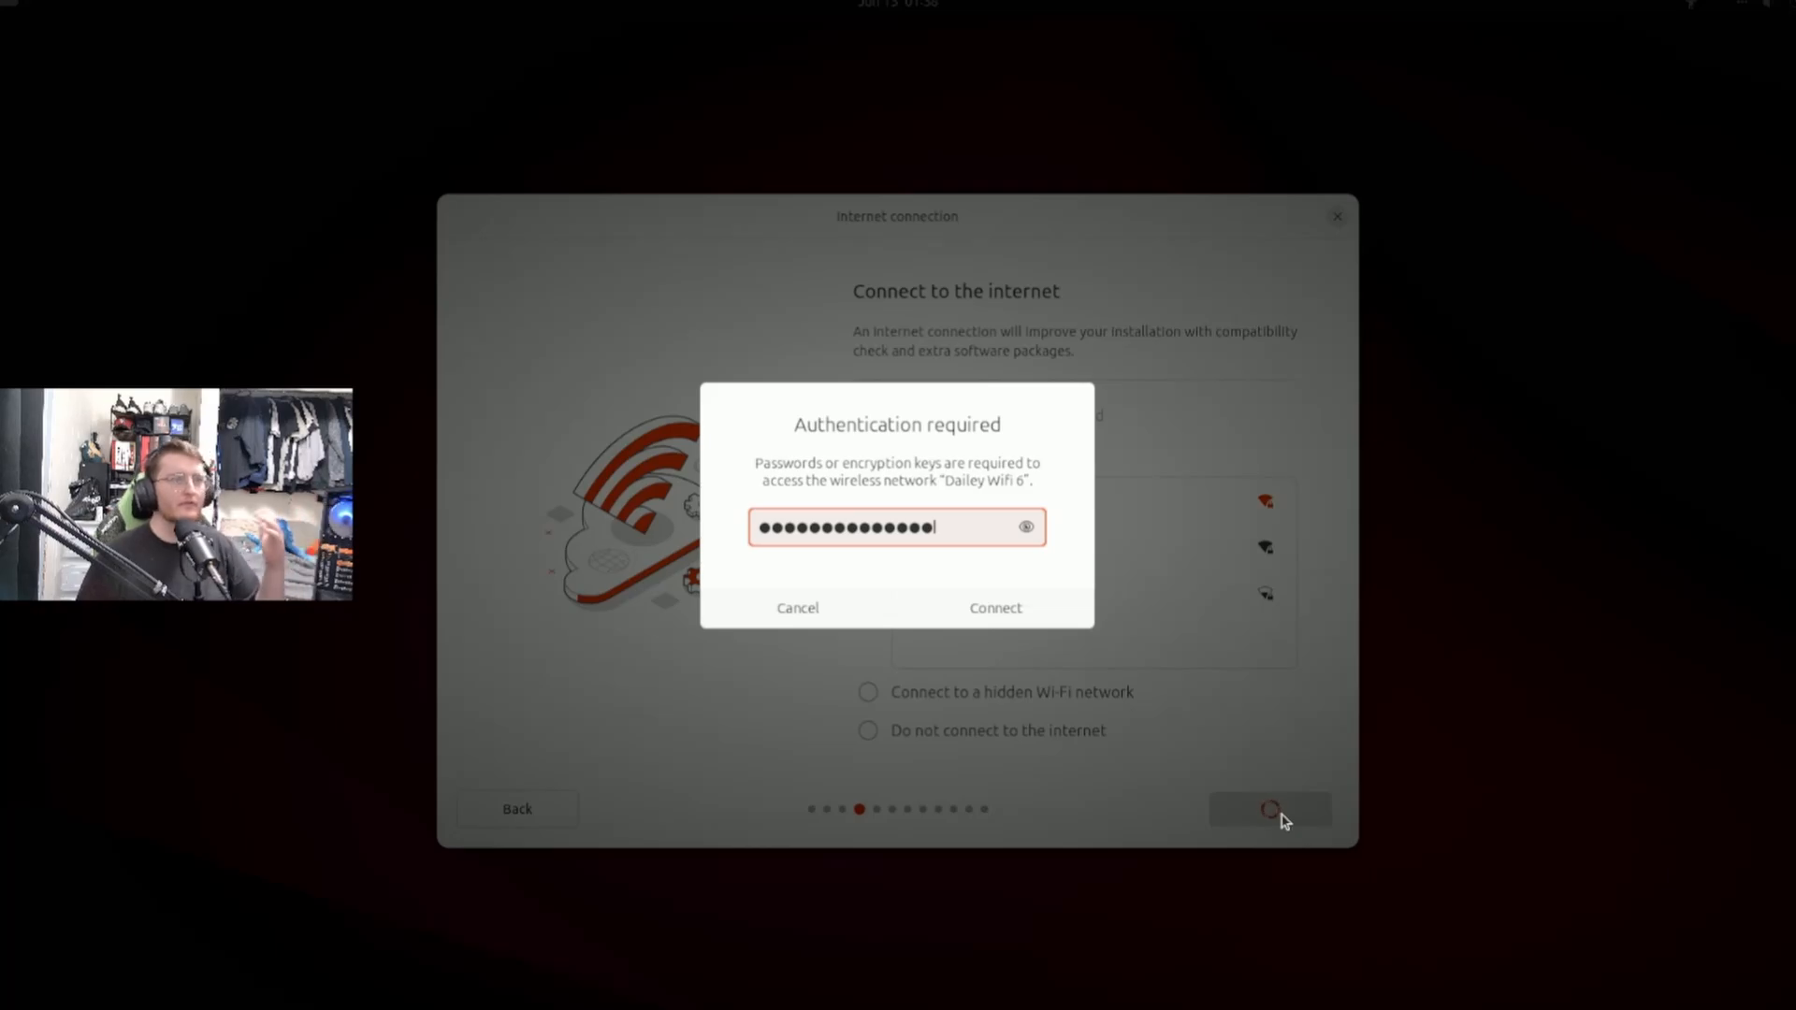
Clear the password field, re-enter the Wi-Fi password, and connect to the network.
key(BackSpace)
key(BackSpace)
key(BackSpace)
key(BackSpace)
key(BackSpace)
key(BackSpace)
key(BackSpace)
key(BackSpace)
key(BackSpace)
key(BackSpace)
key(BackSpace)
key(BackSpace)
key(BackSpace)
key(BackSpace)
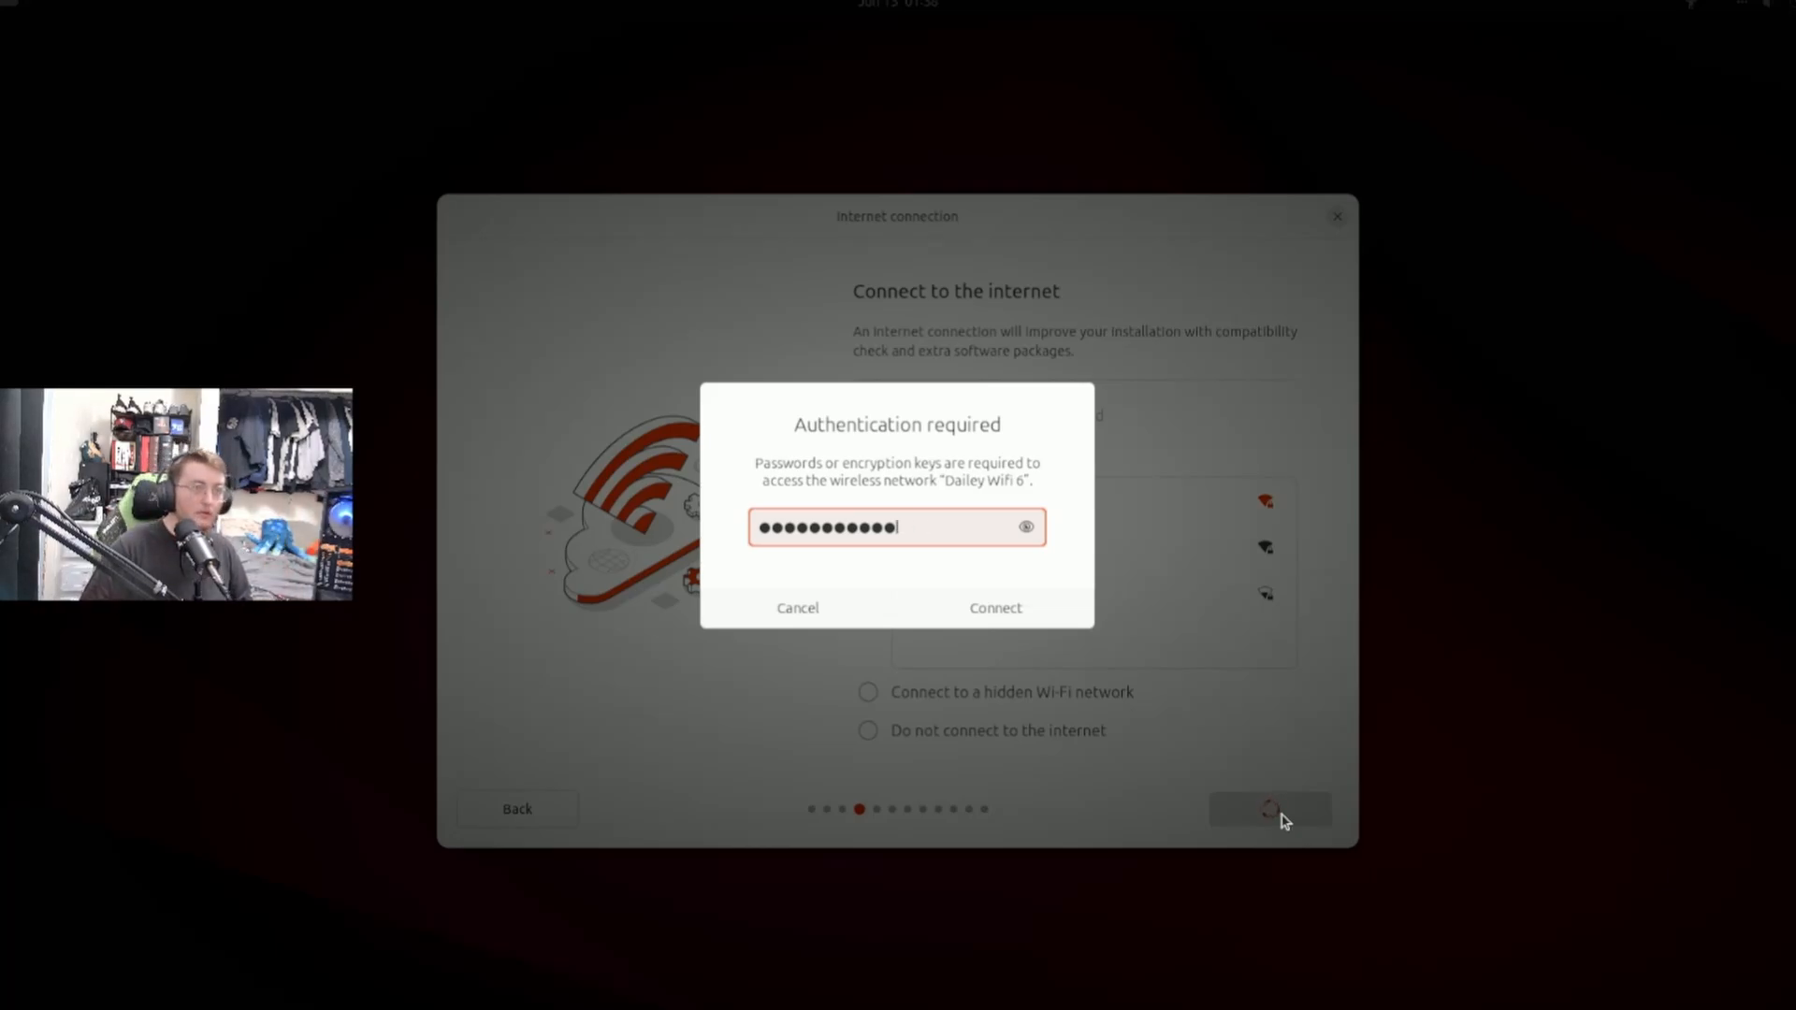
text(•••••••)
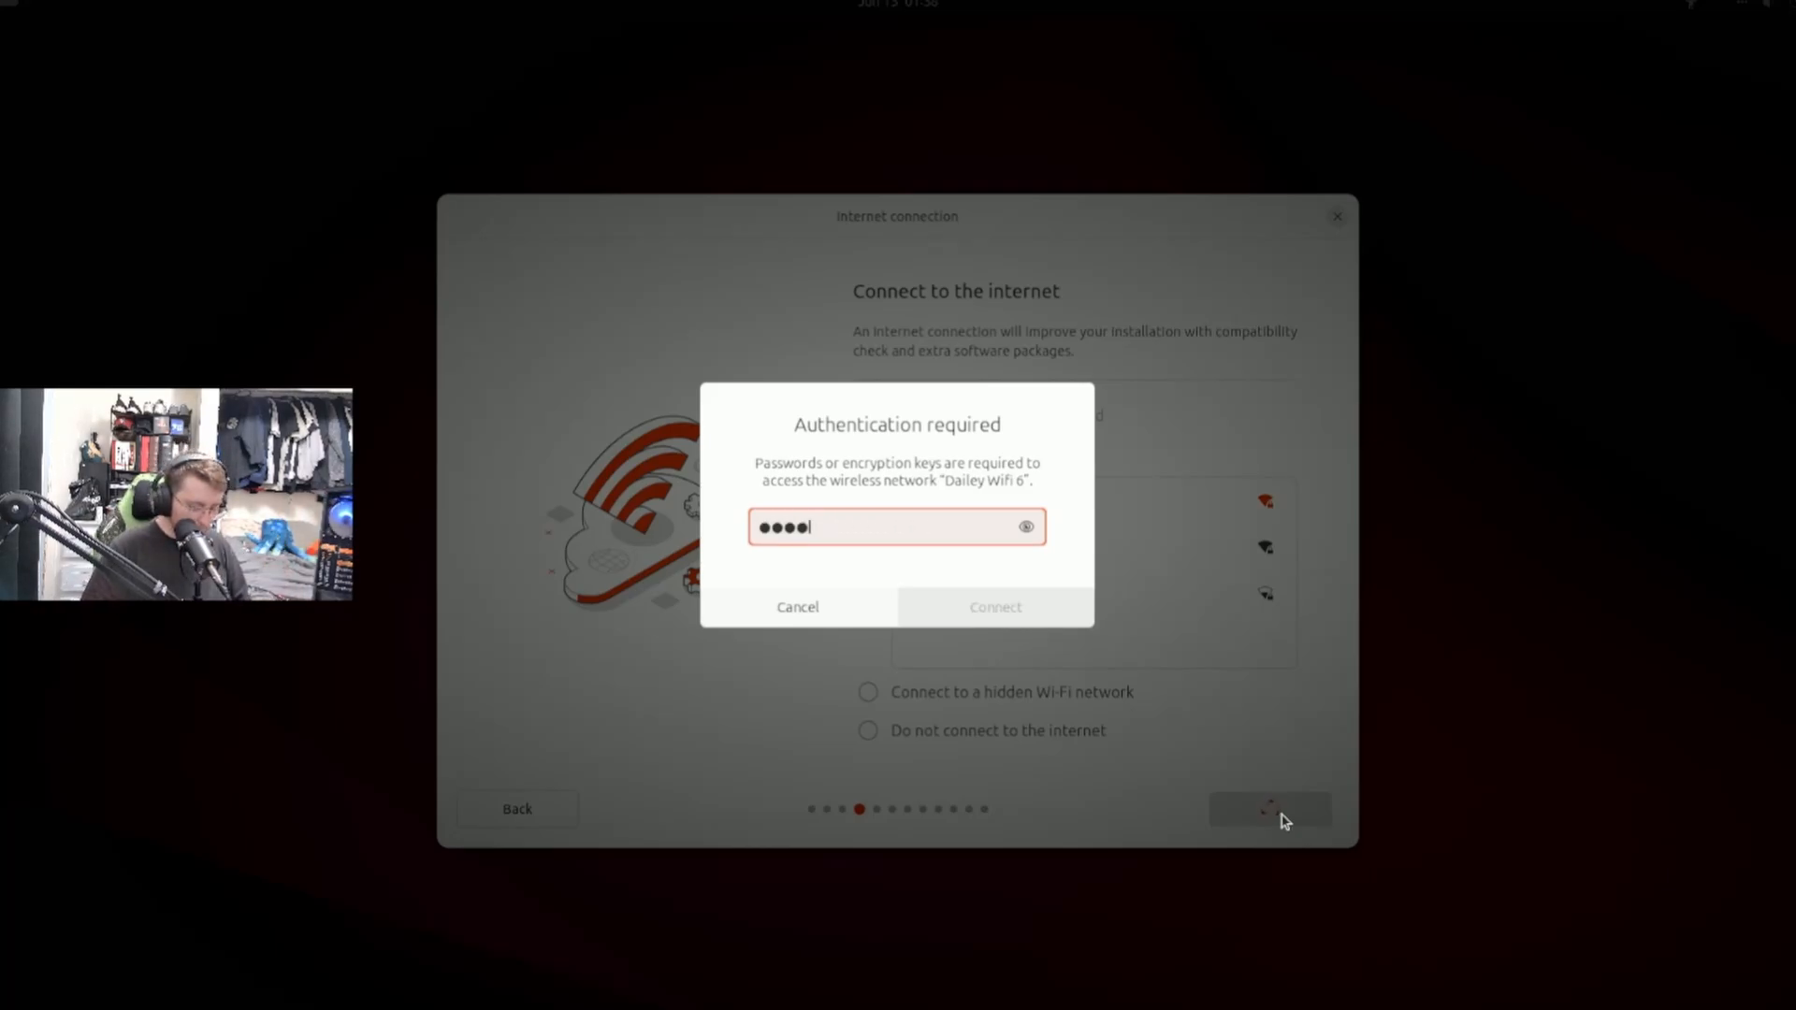
text(••••••)
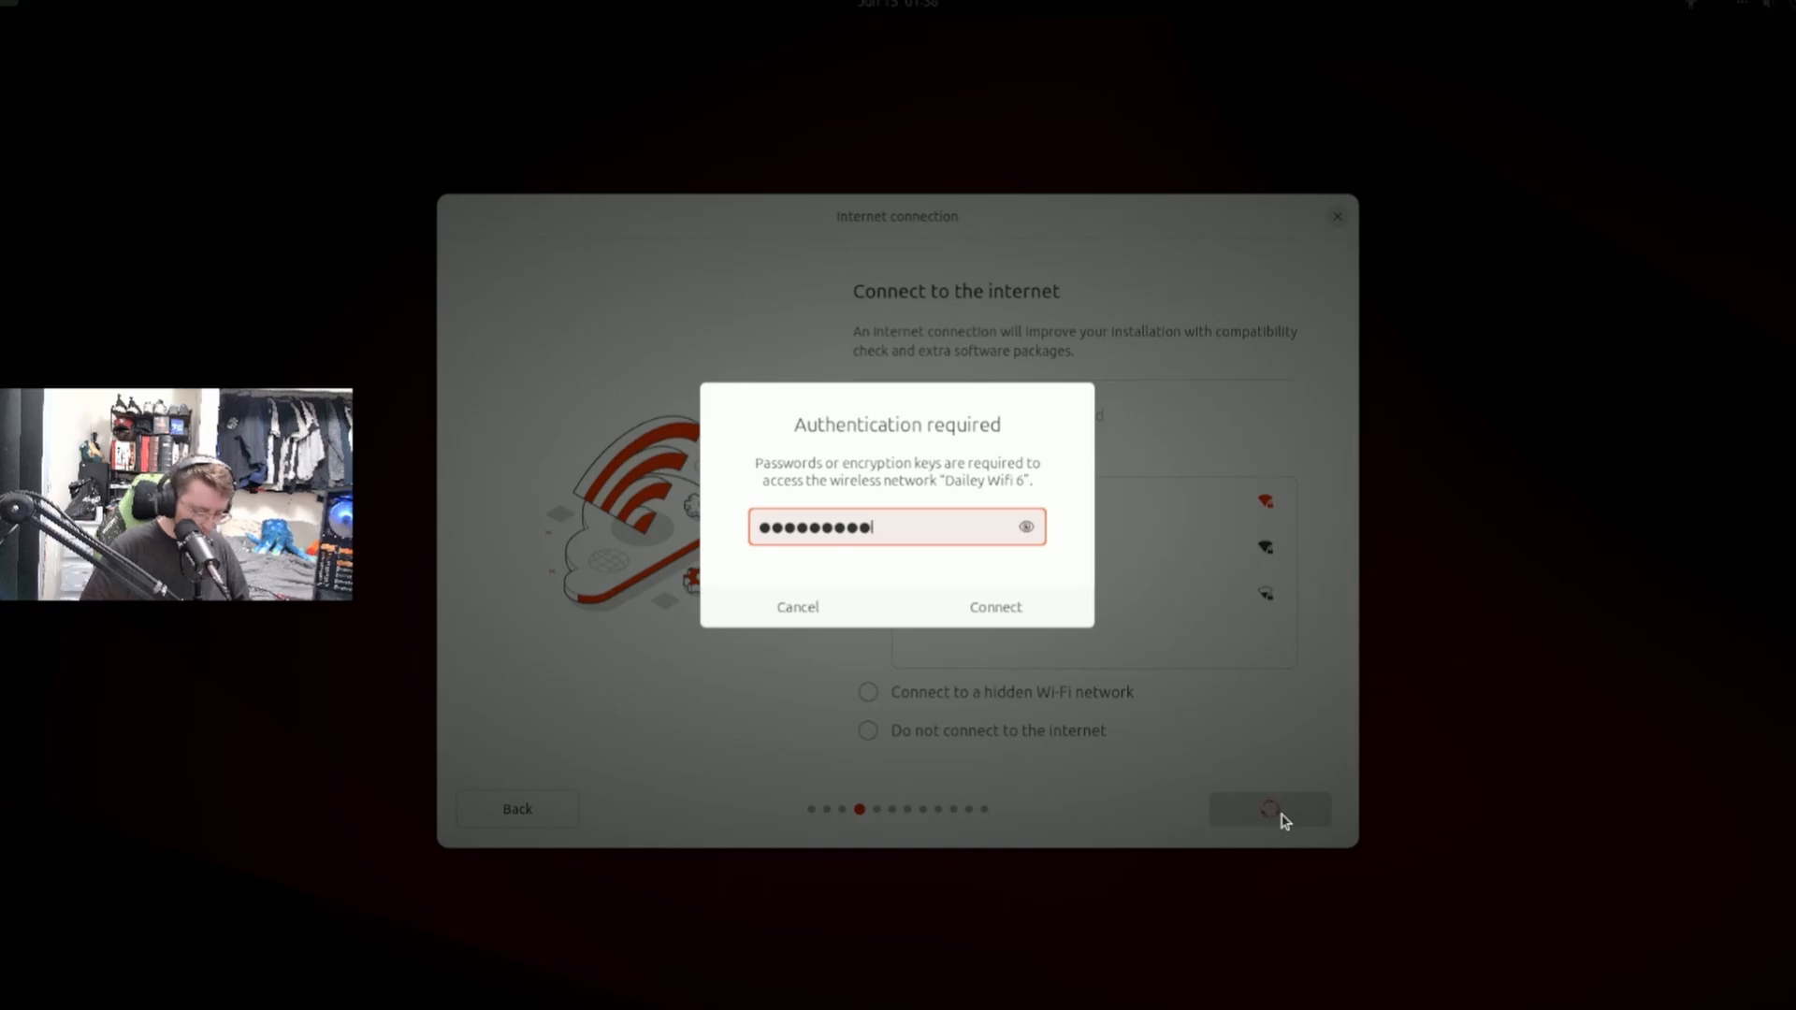
text(•••••••)
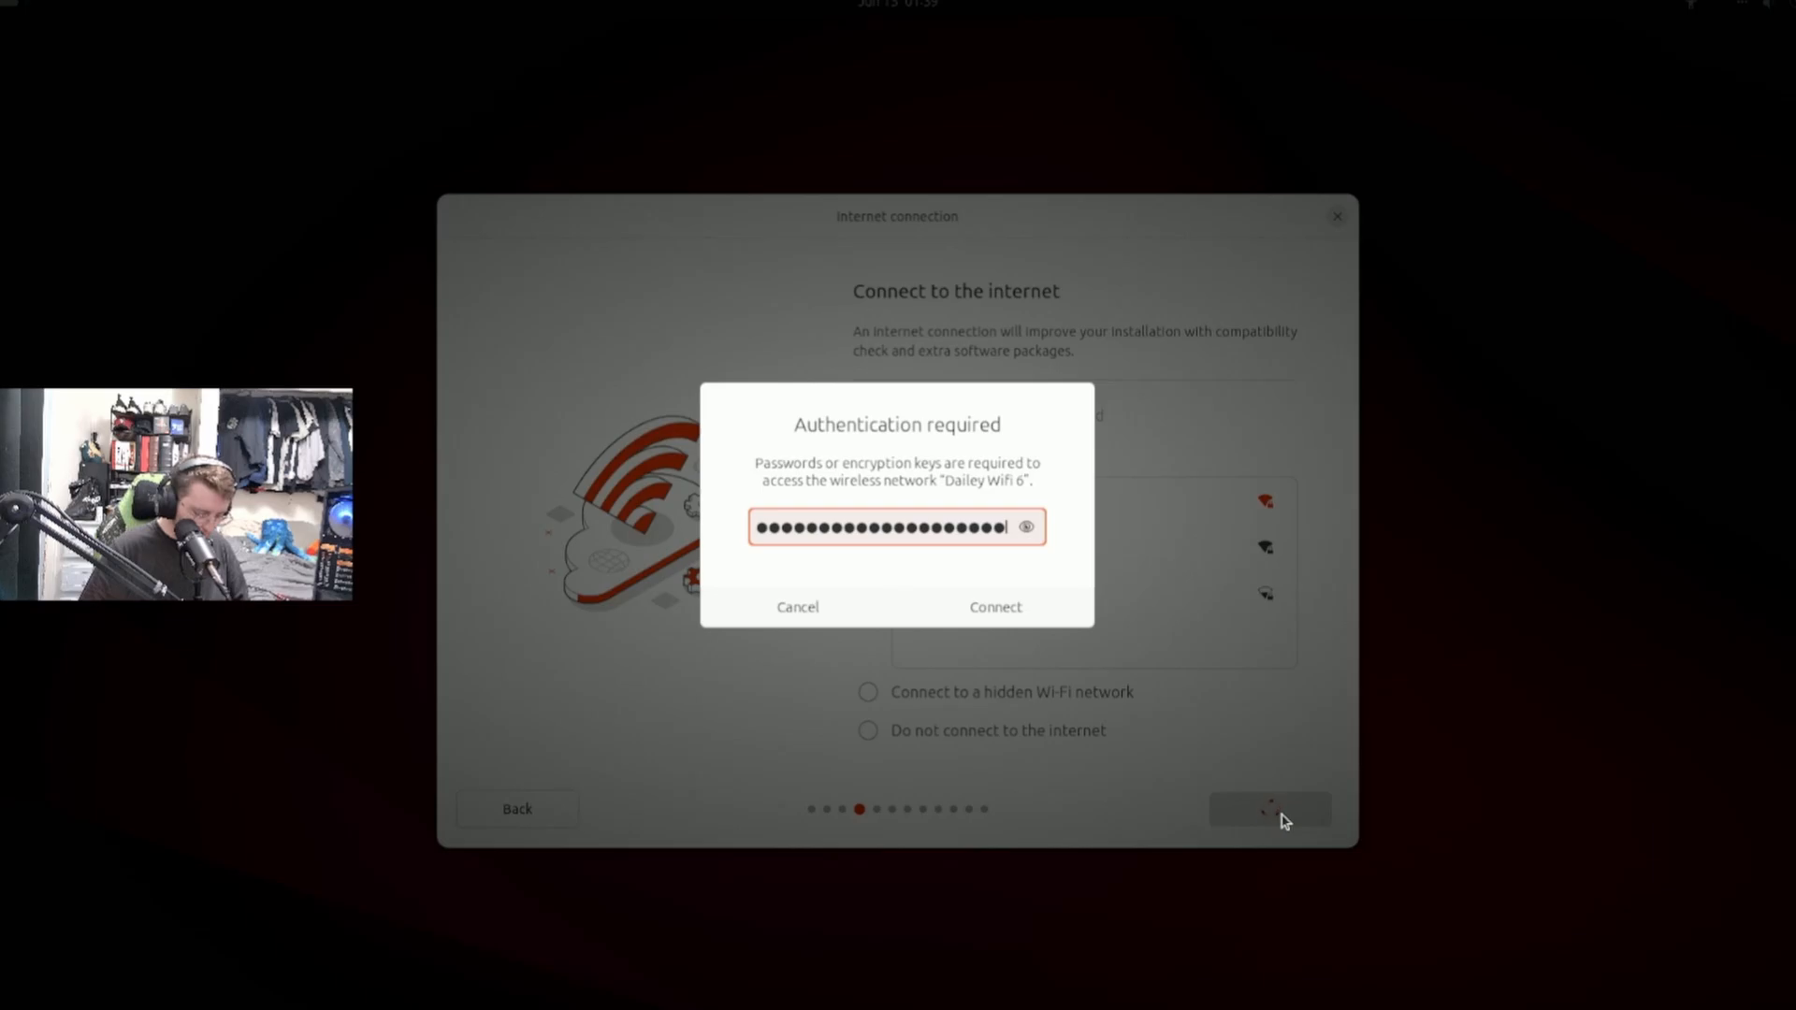
key(Return)
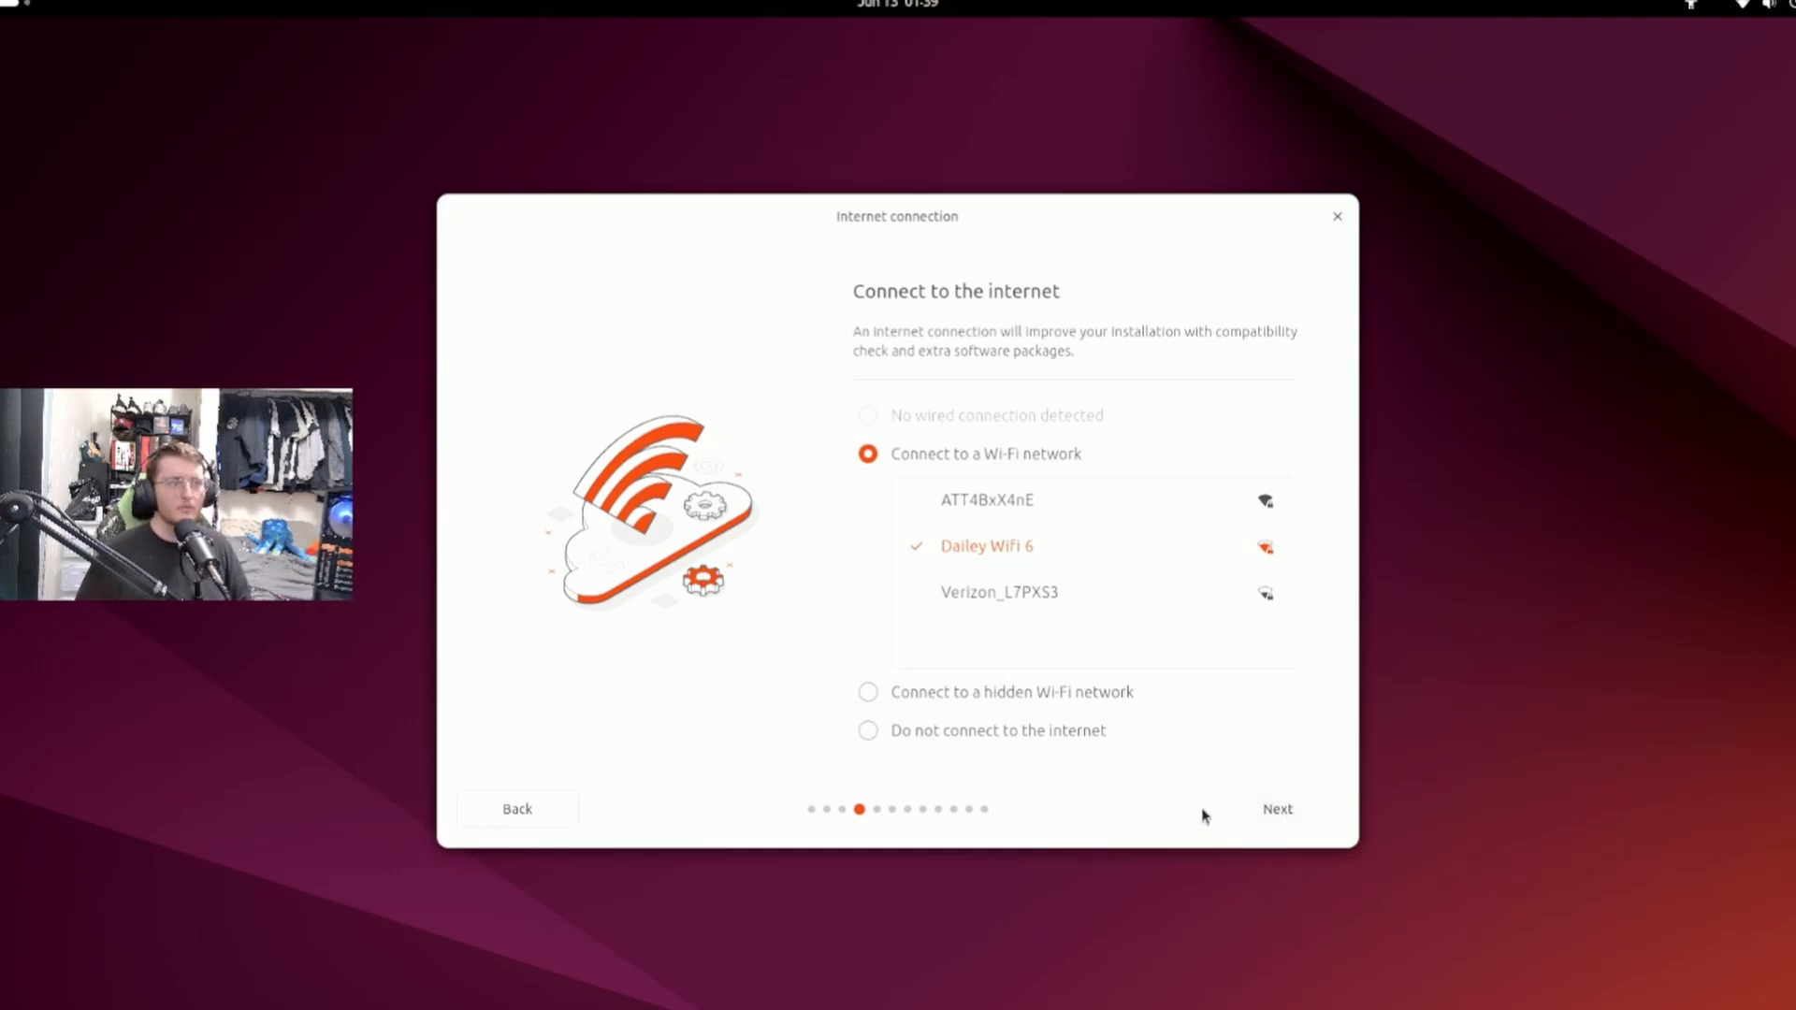
Continue past the internet connection page, update the installer, then close it and relaunch Install Ubuntu 24.04 LTS.
click(1294, 812)
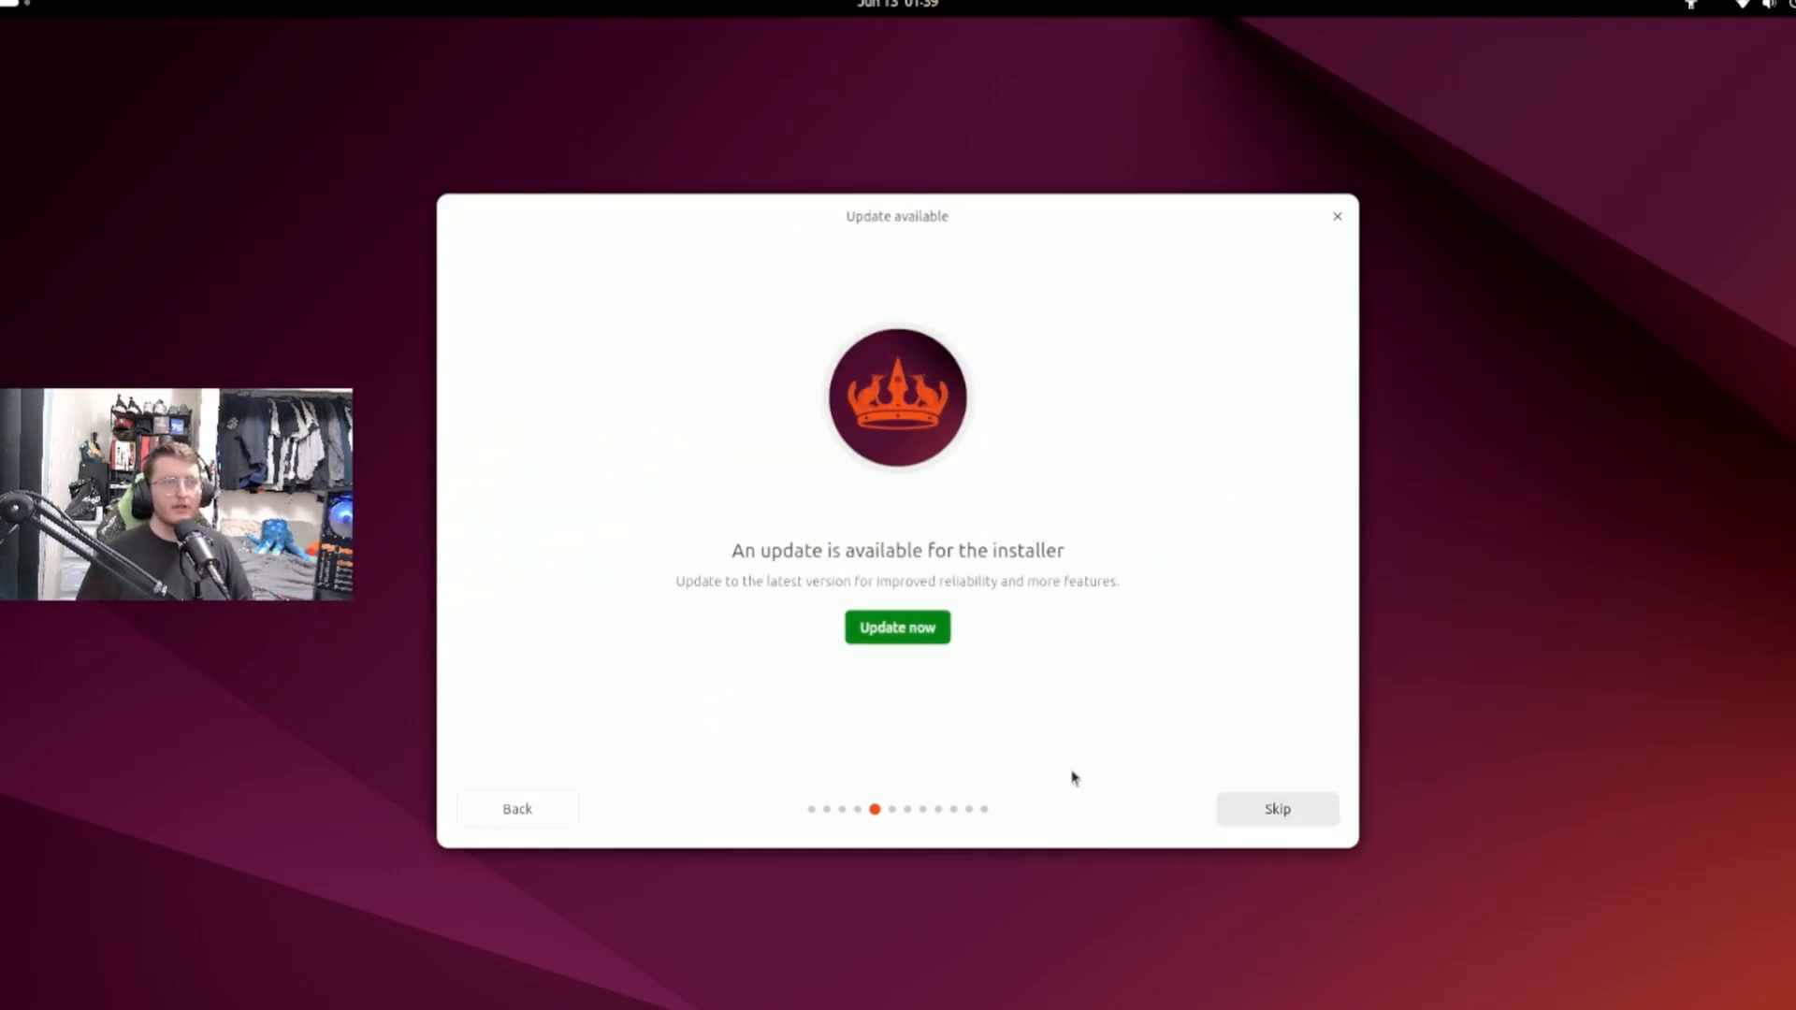
click(932, 627)
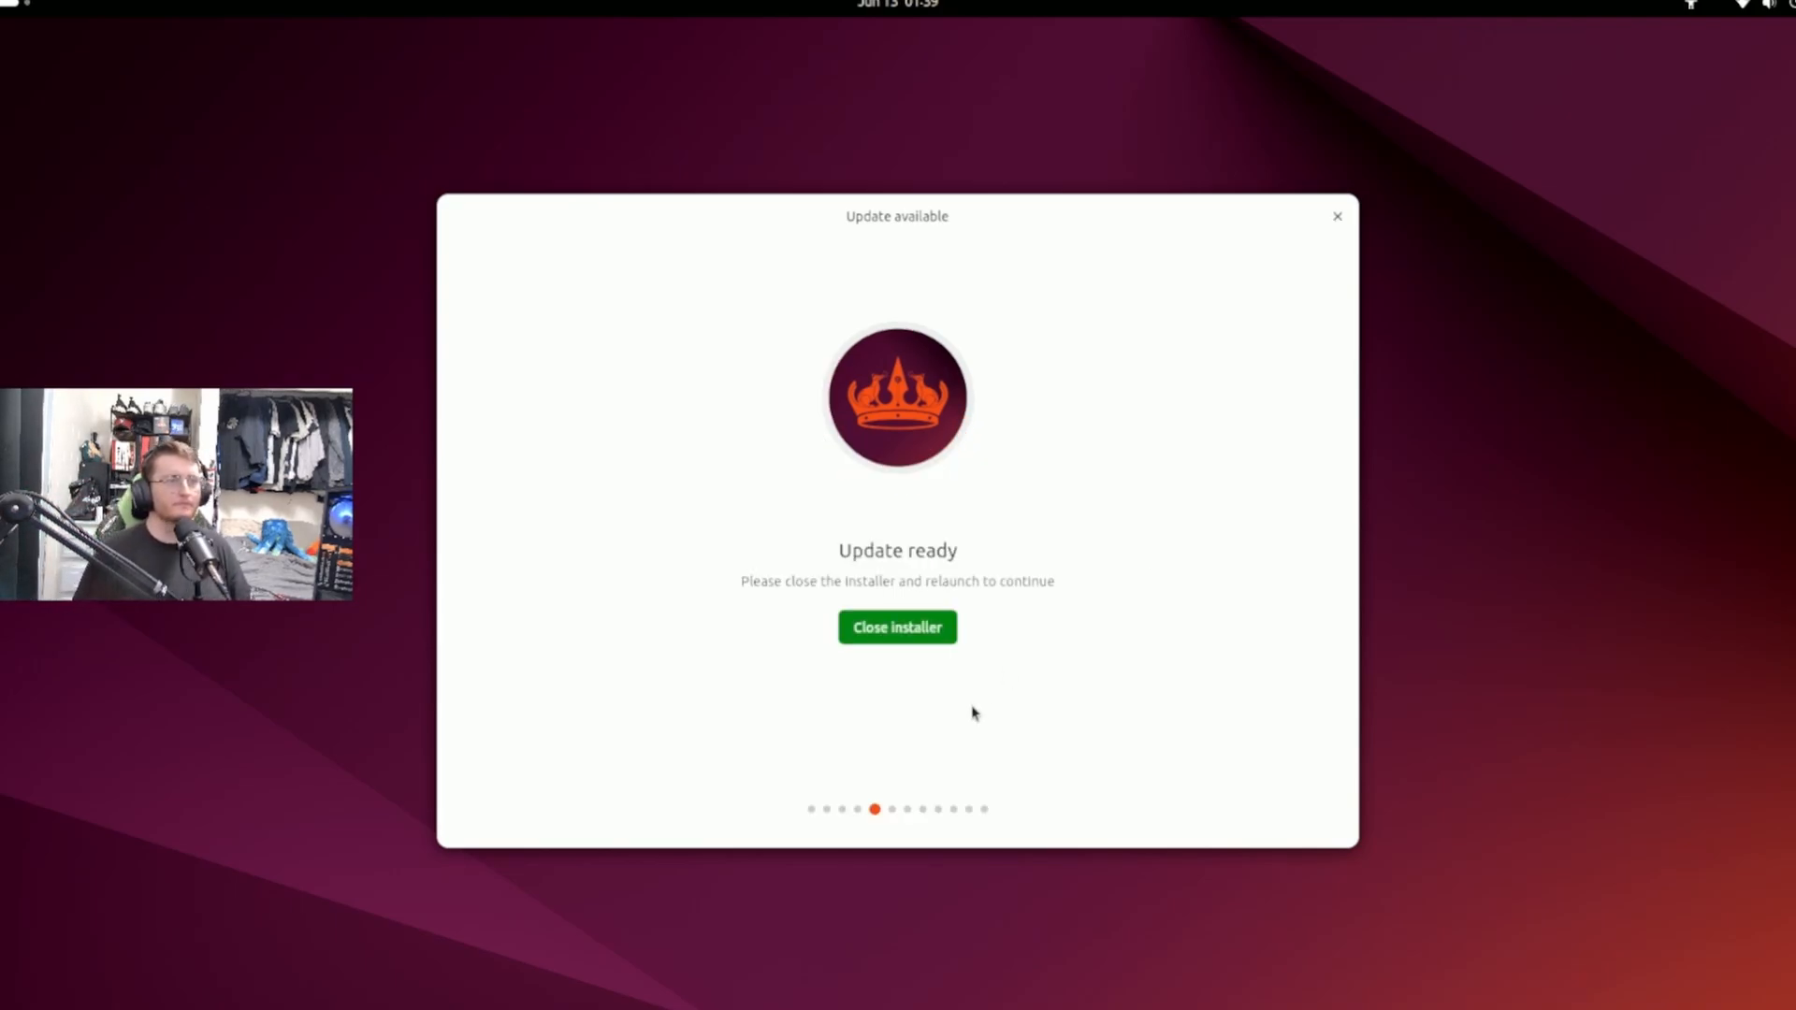
click(944, 624)
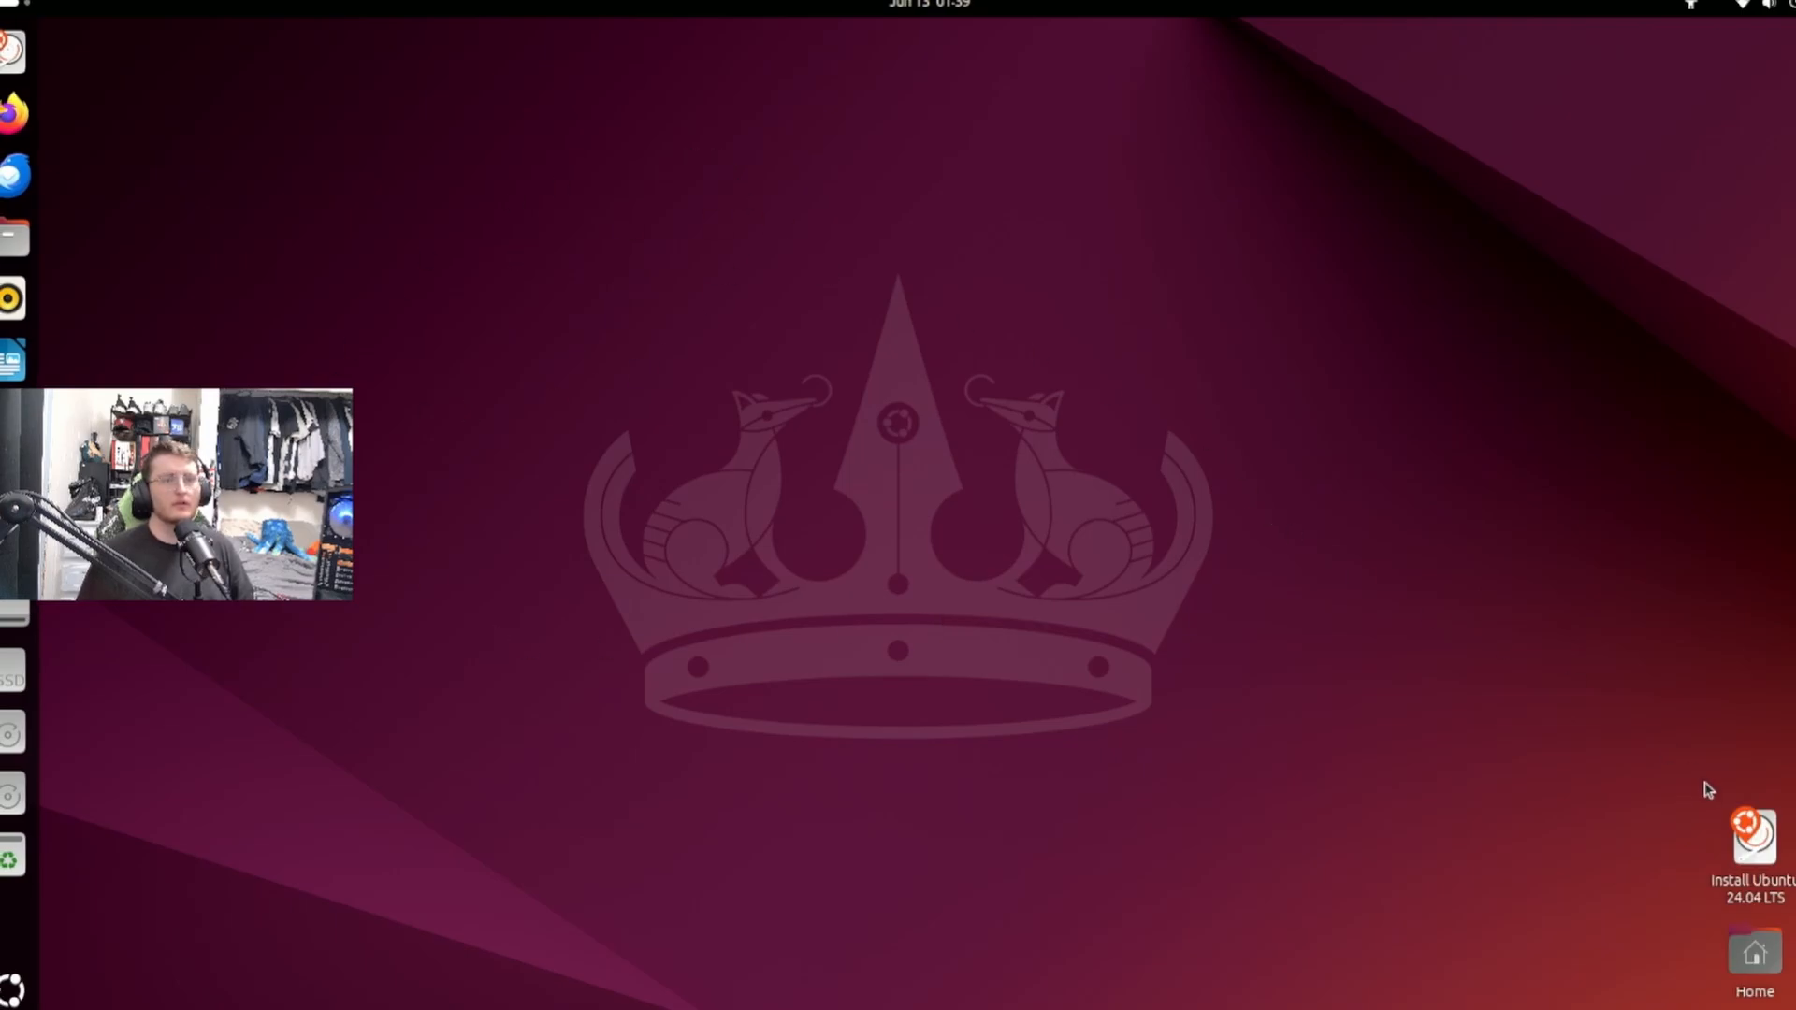
double_click(1755, 841)
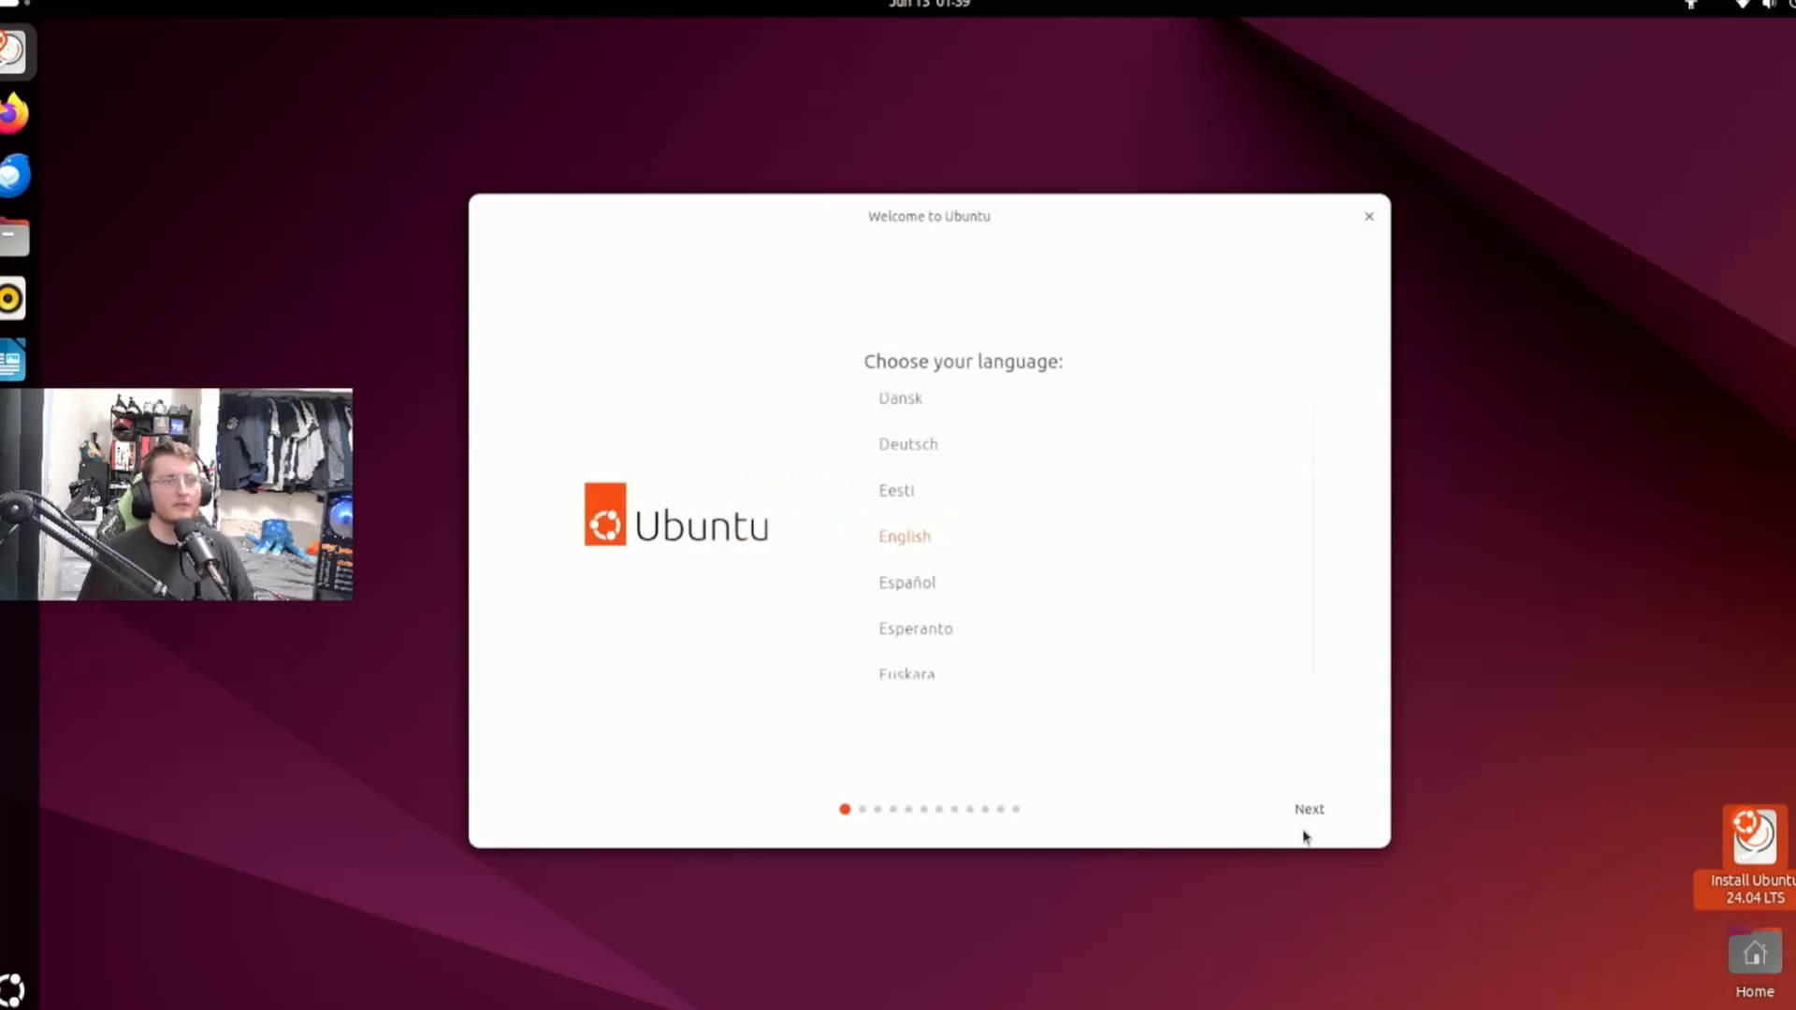
Accept the English language, default accessibility, existing keyboard layout and connected Wi-Fi settings in the relaunched installer.
click(1314, 822)
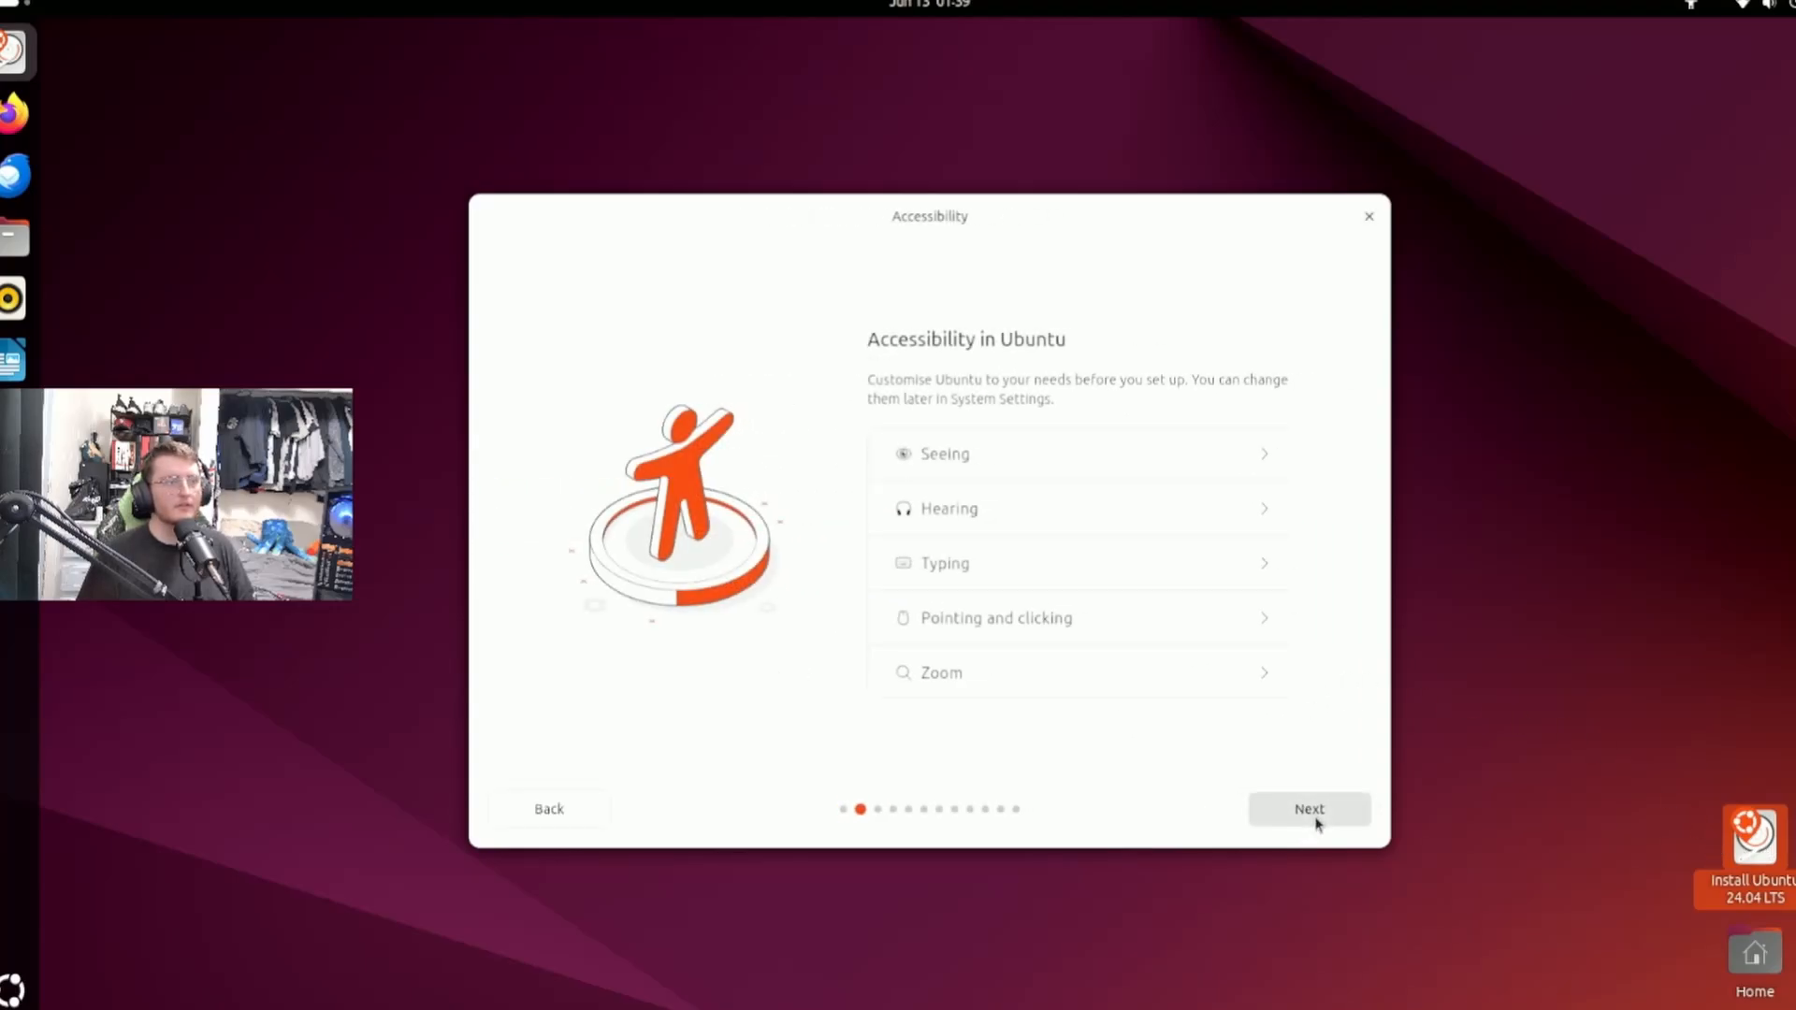
click(1314, 822)
click(1309, 809)
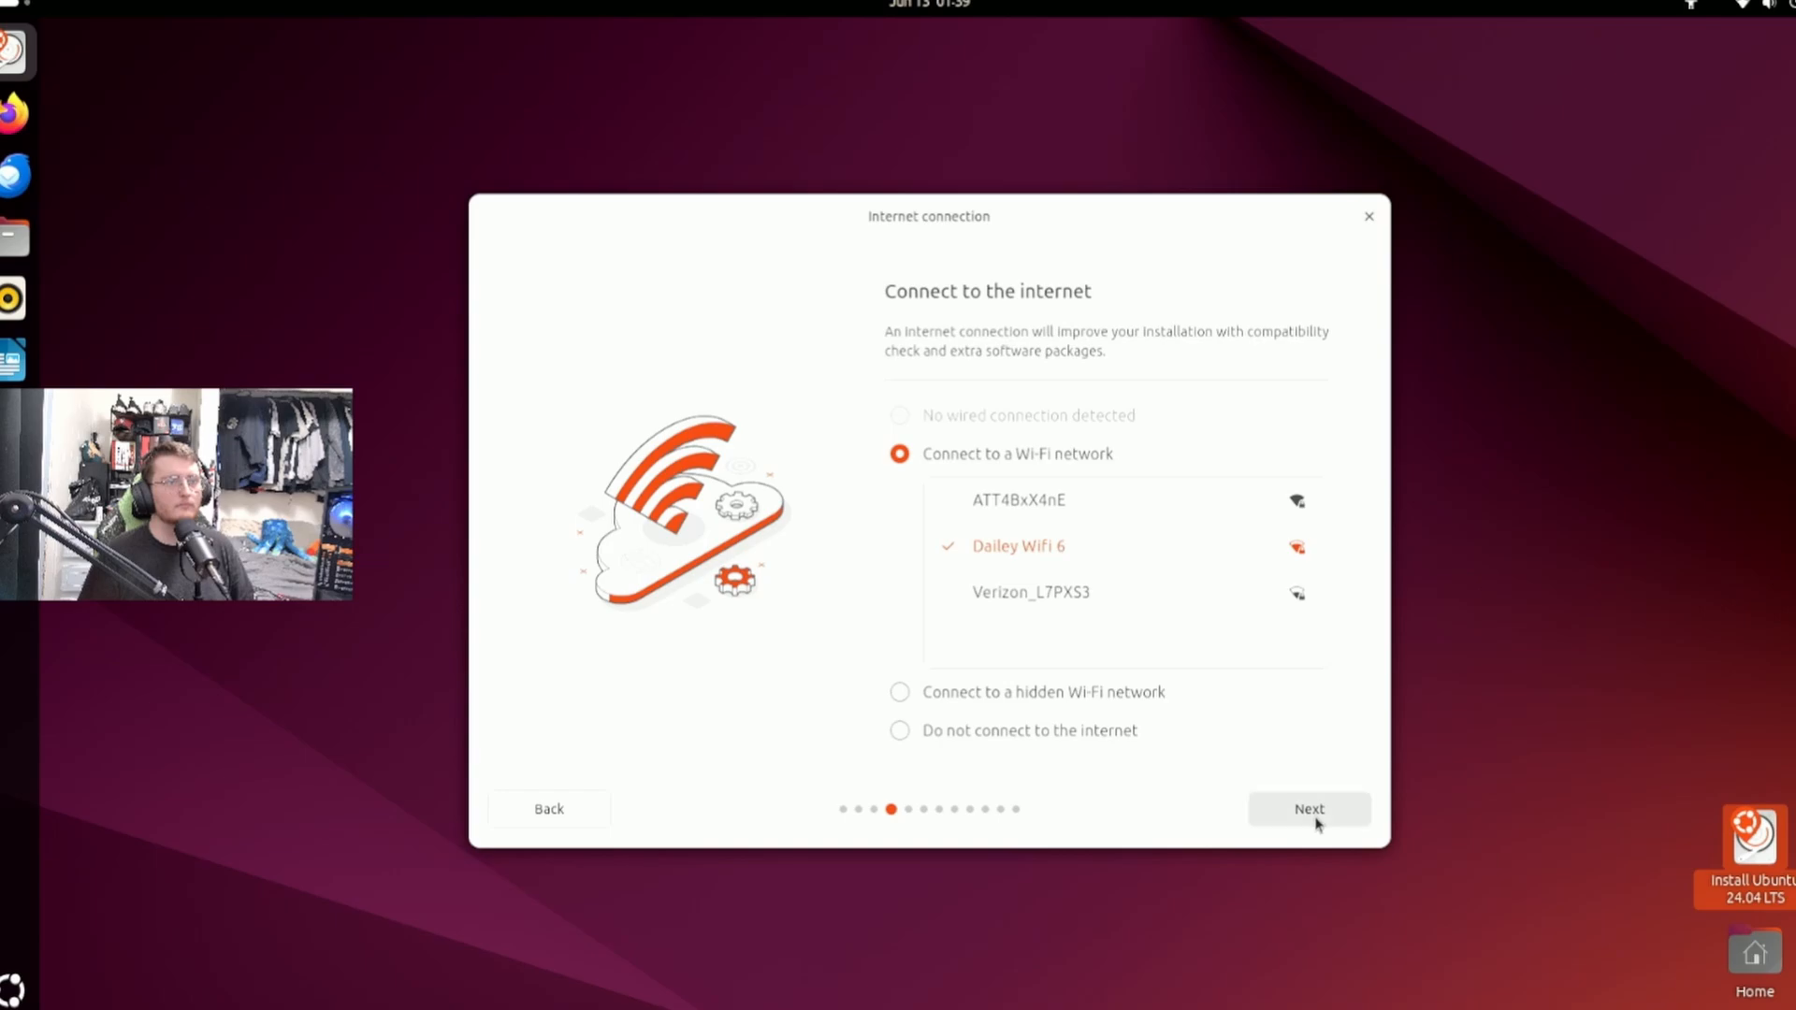
click(1310, 809)
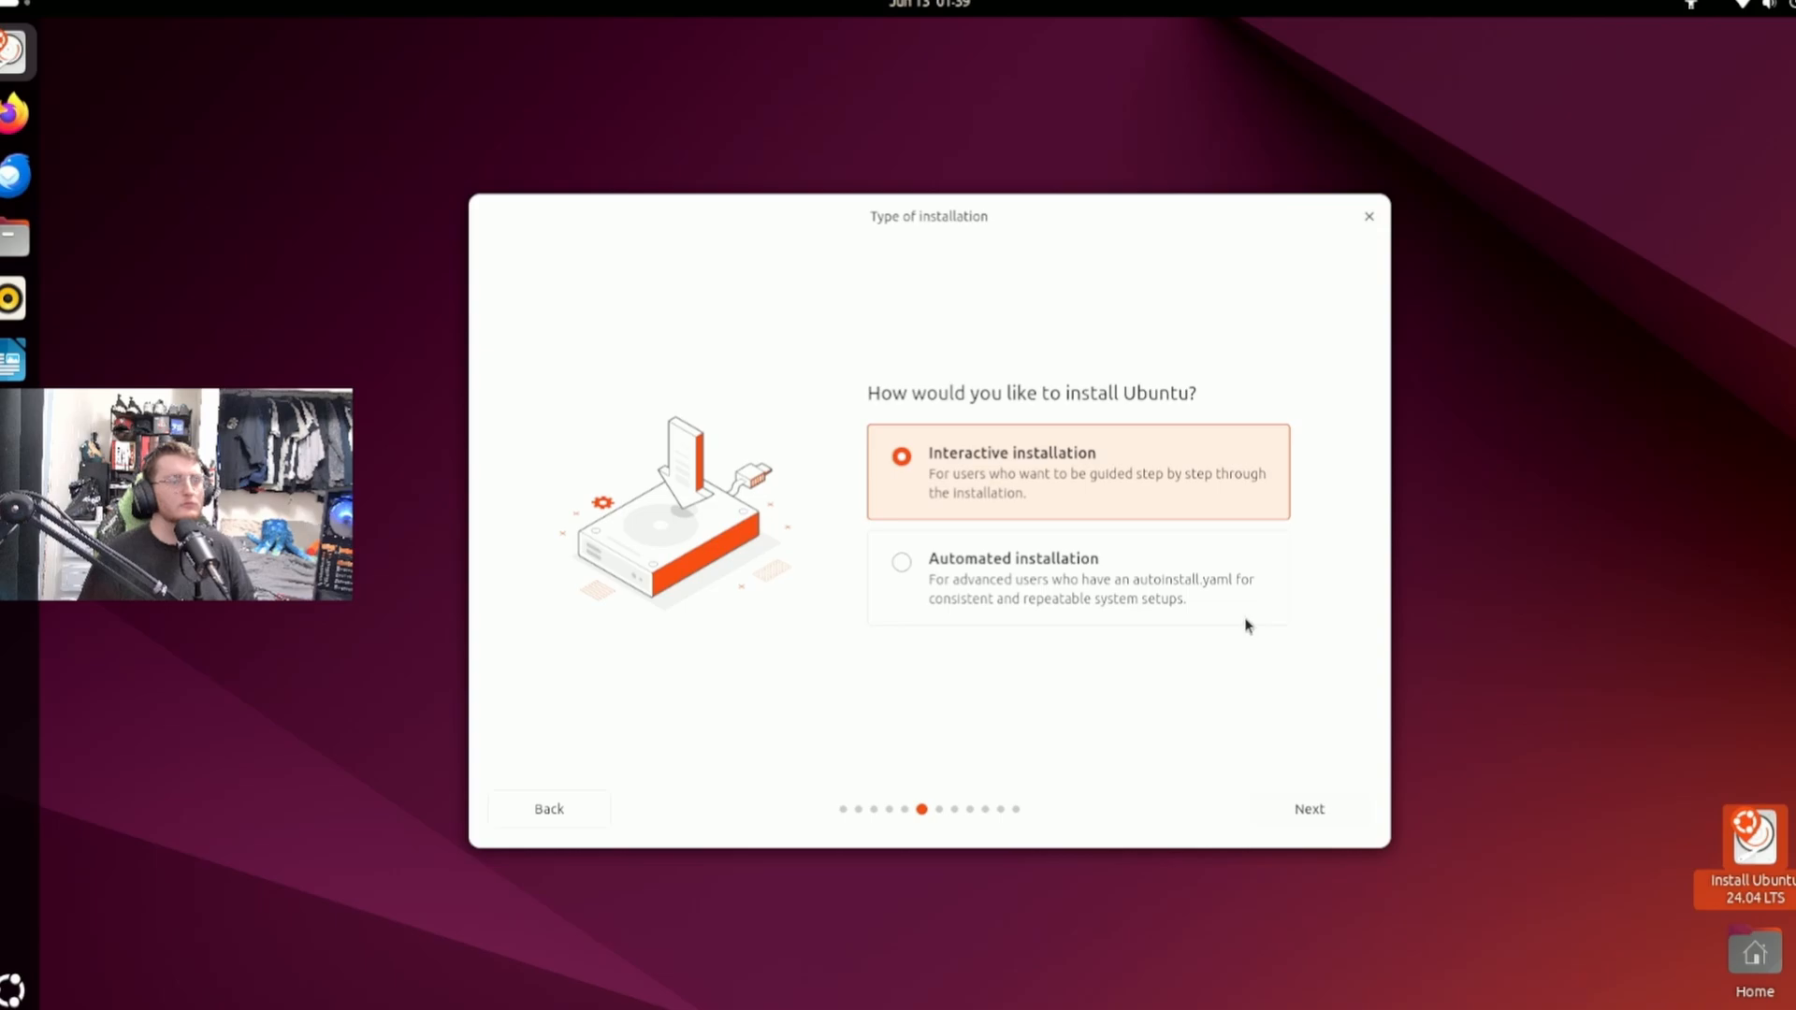
Choose interactive installation with the default app selection, including third-party graphics and Wi-Fi software and support for additional media formats.
click(1294, 810)
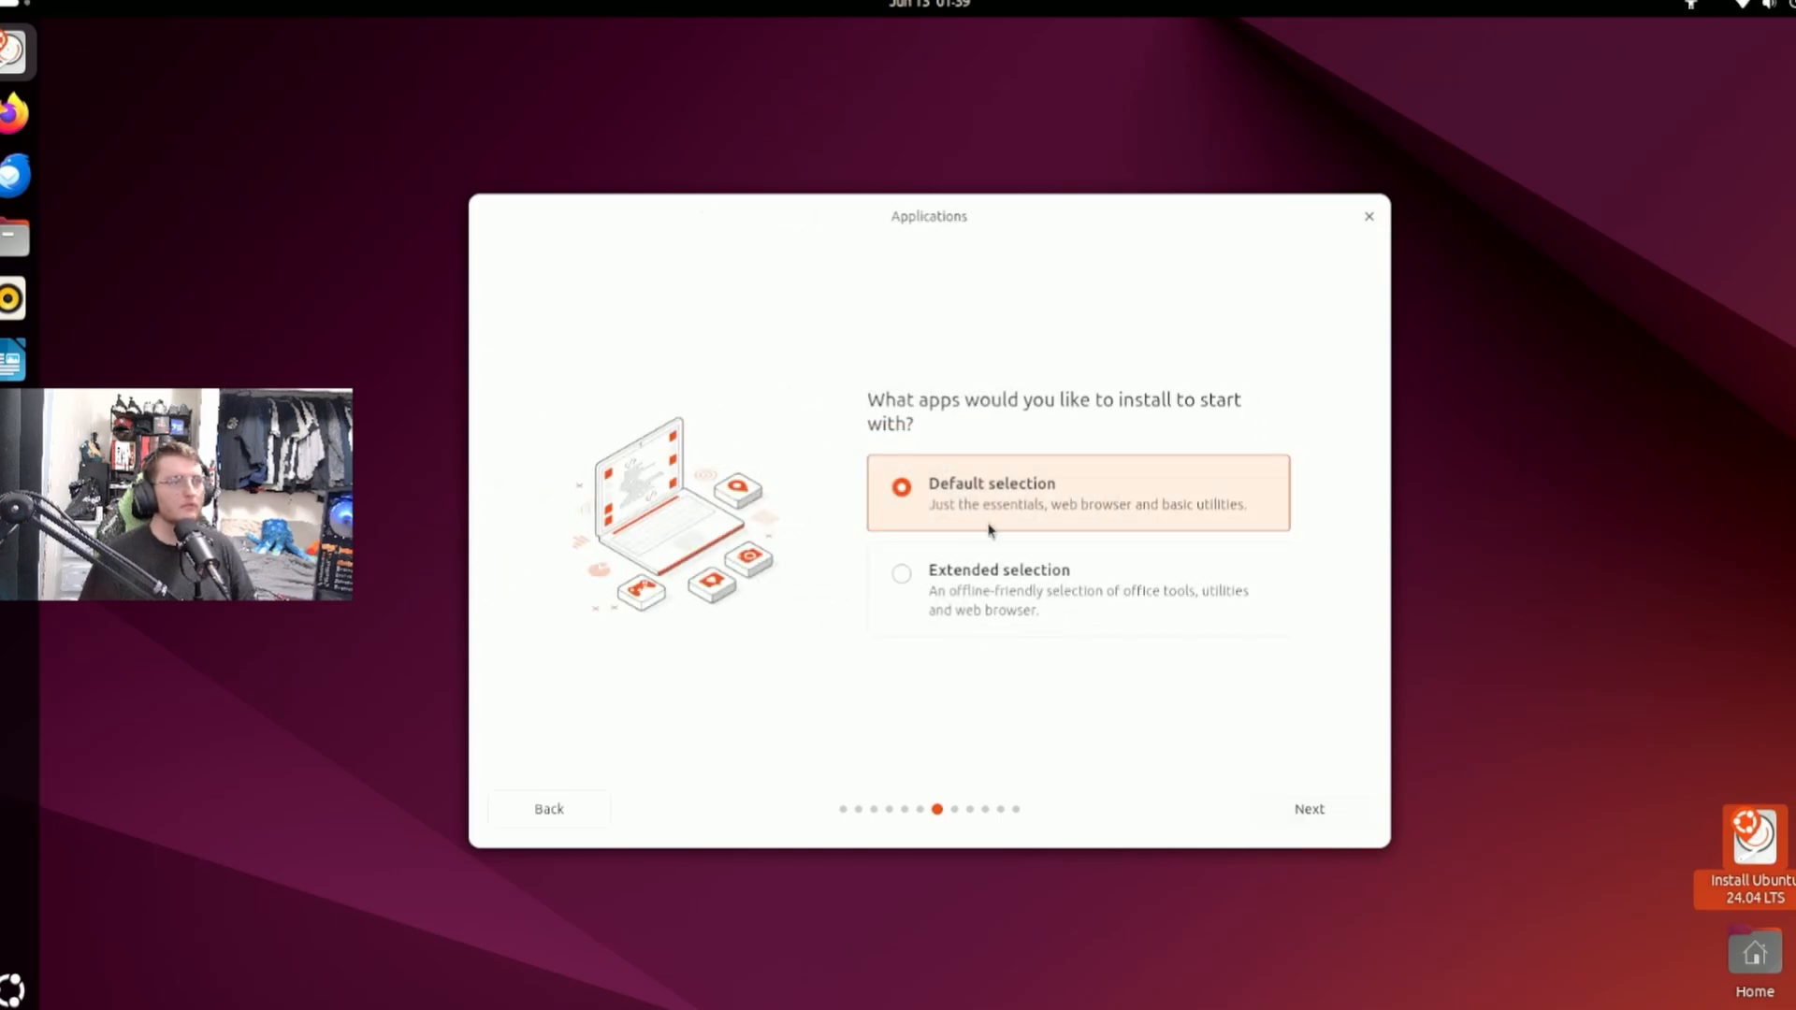
click(1306, 823)
click(989, 535)
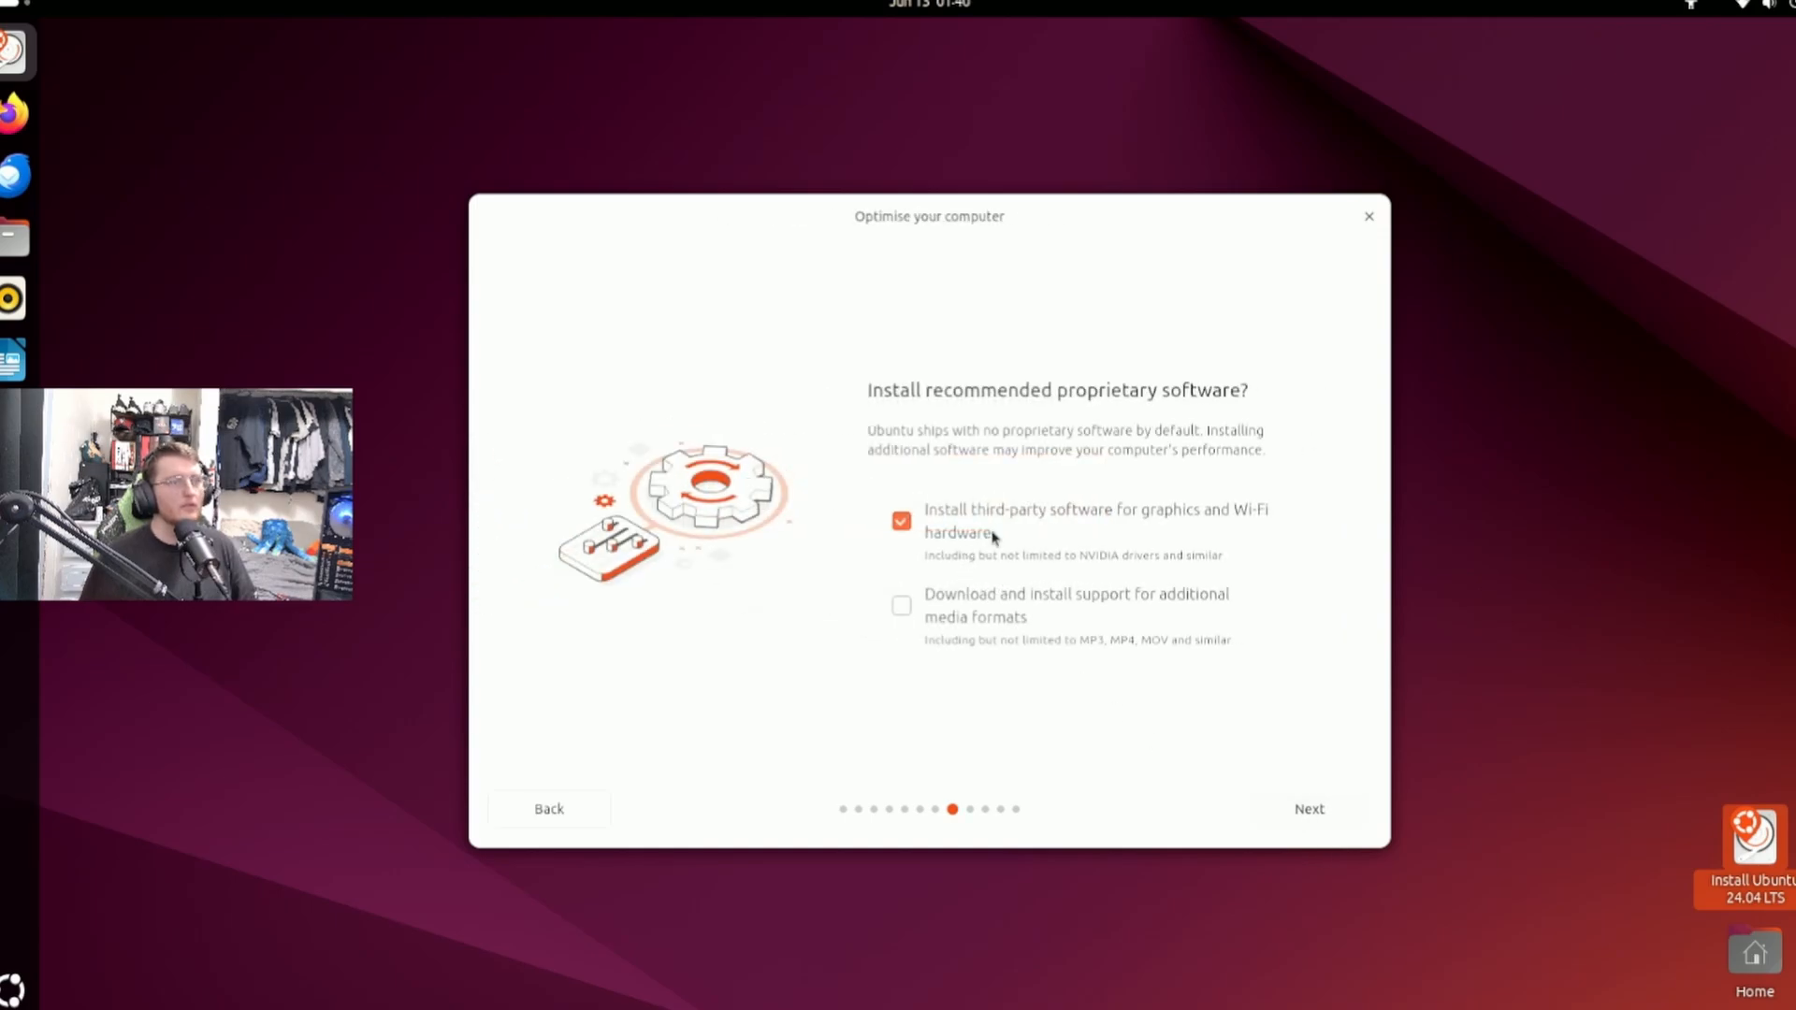
click(990, 600)
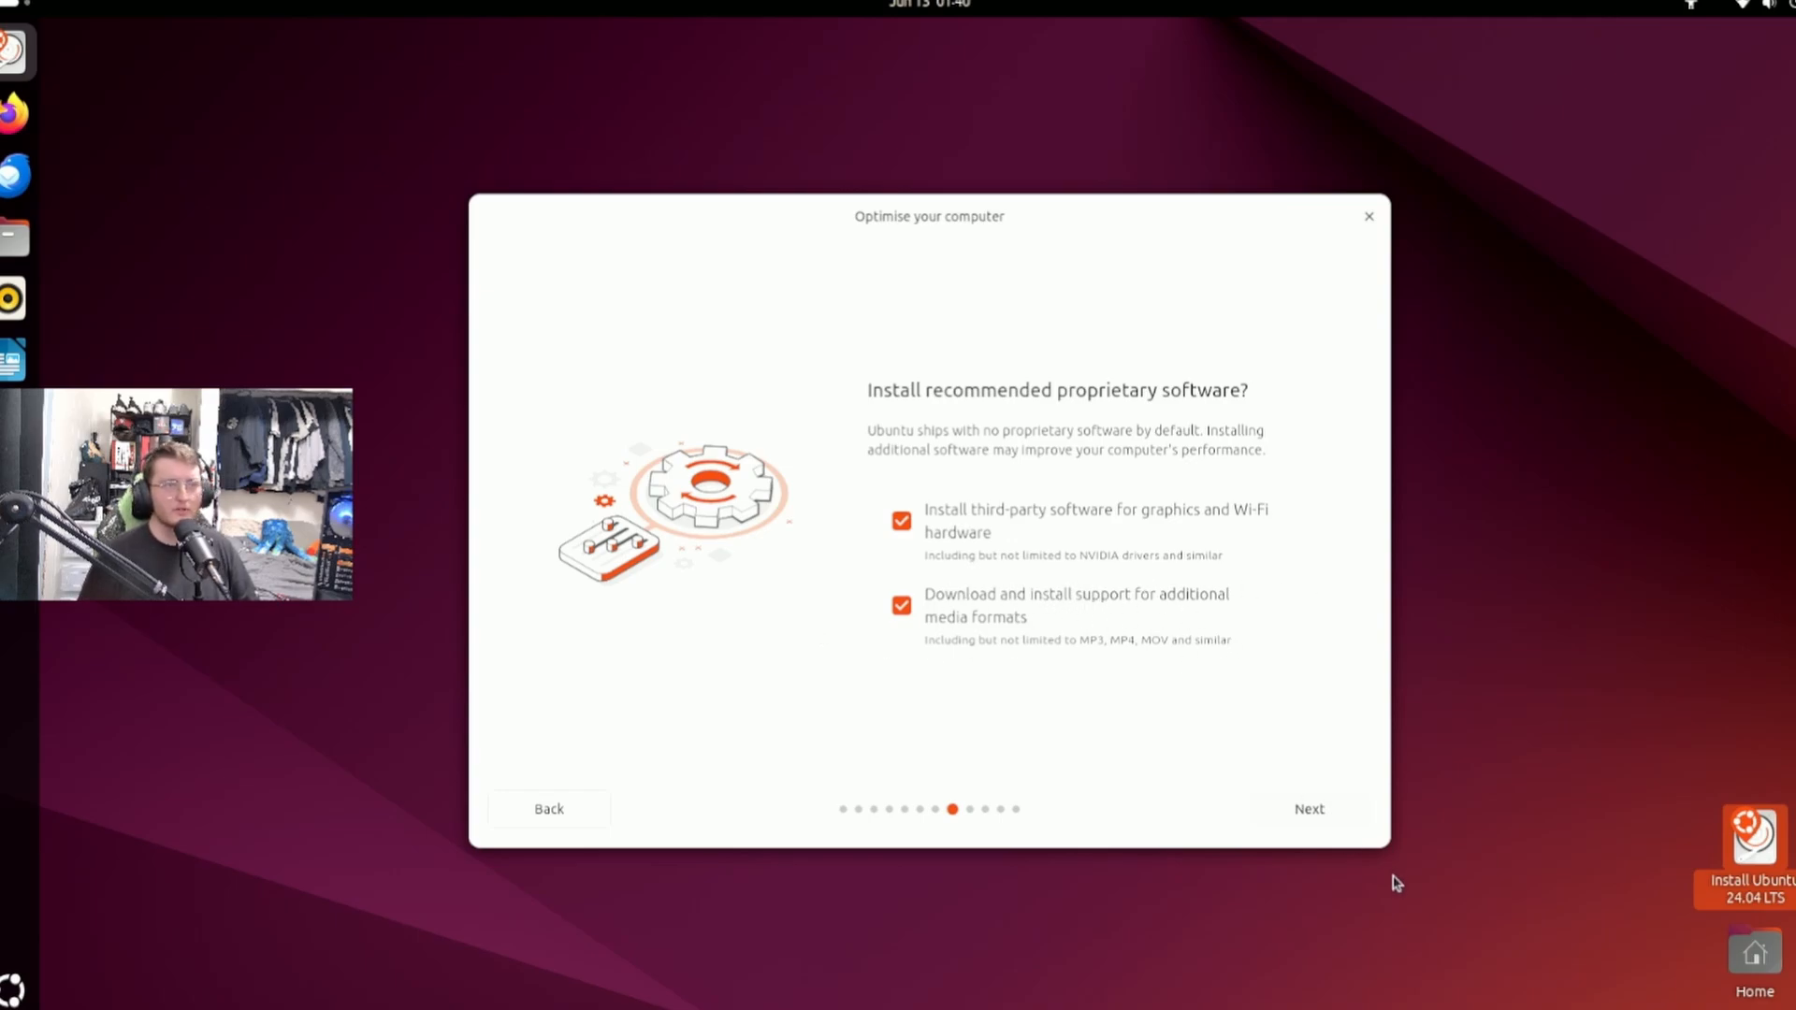
click(1327, 810)
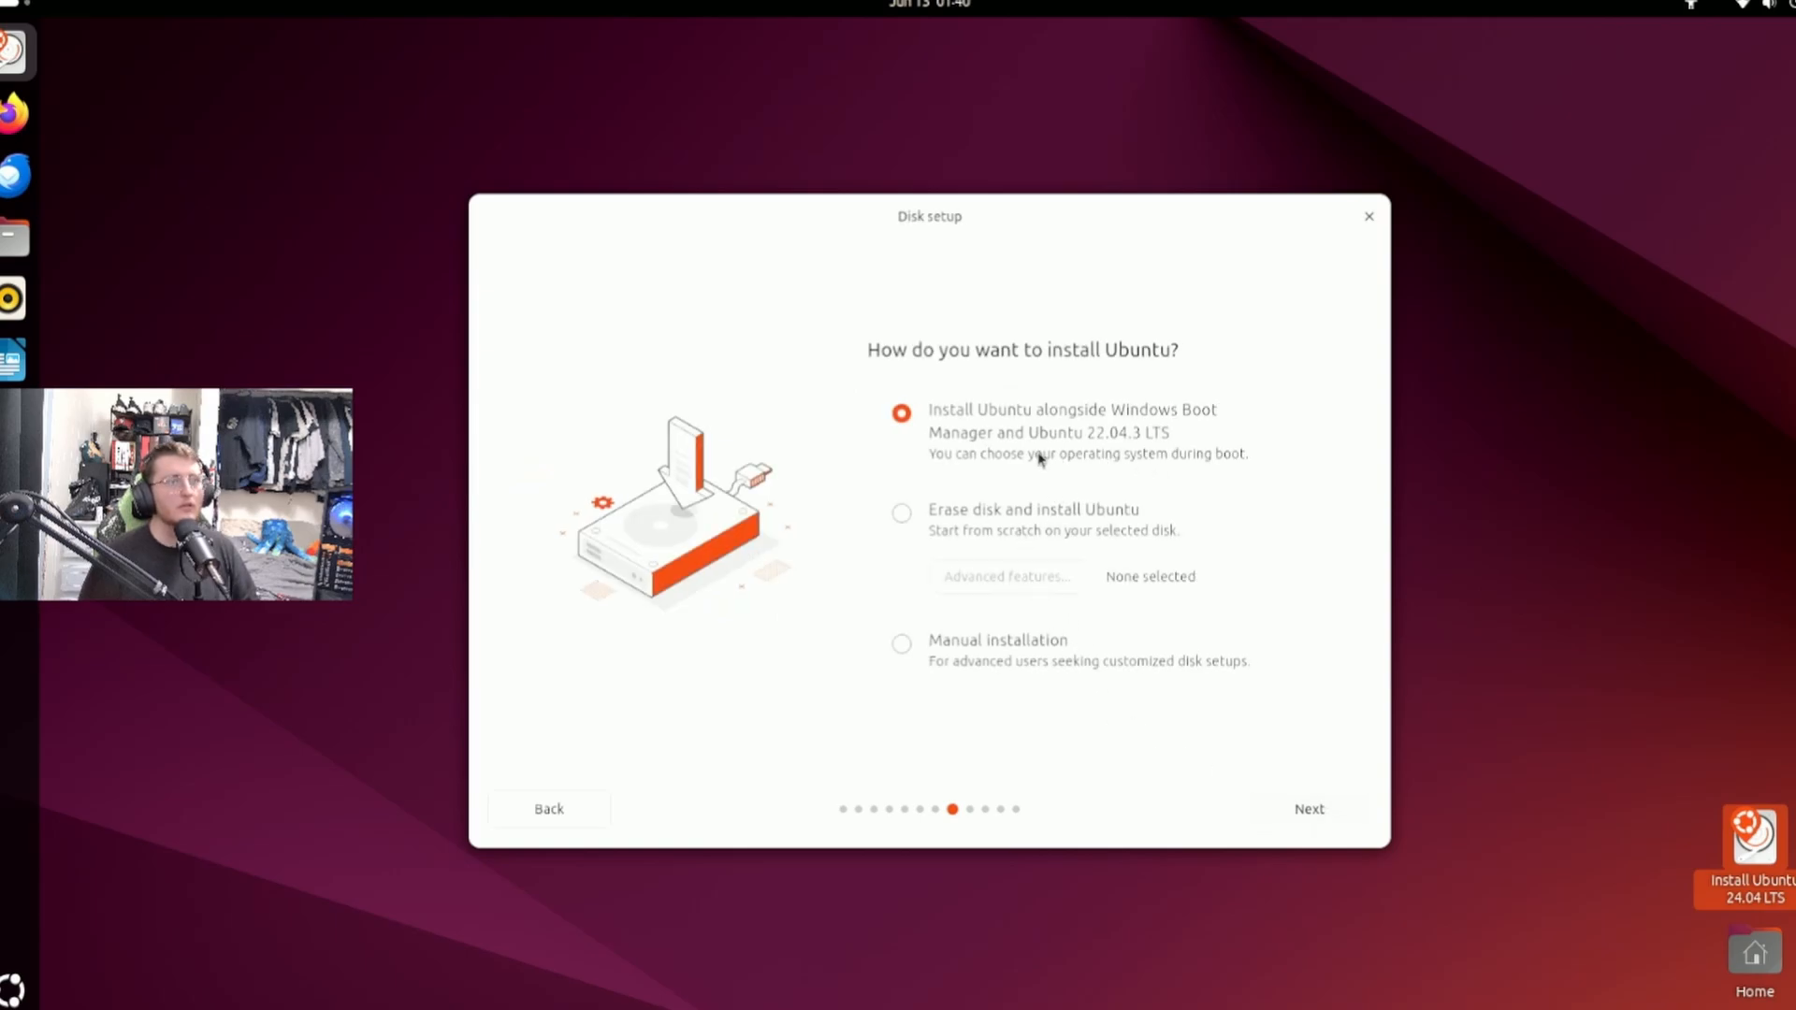
Set the disk setup to erase the disk and install Ubuntu, with advanced features set to None.
click(1051, 519)
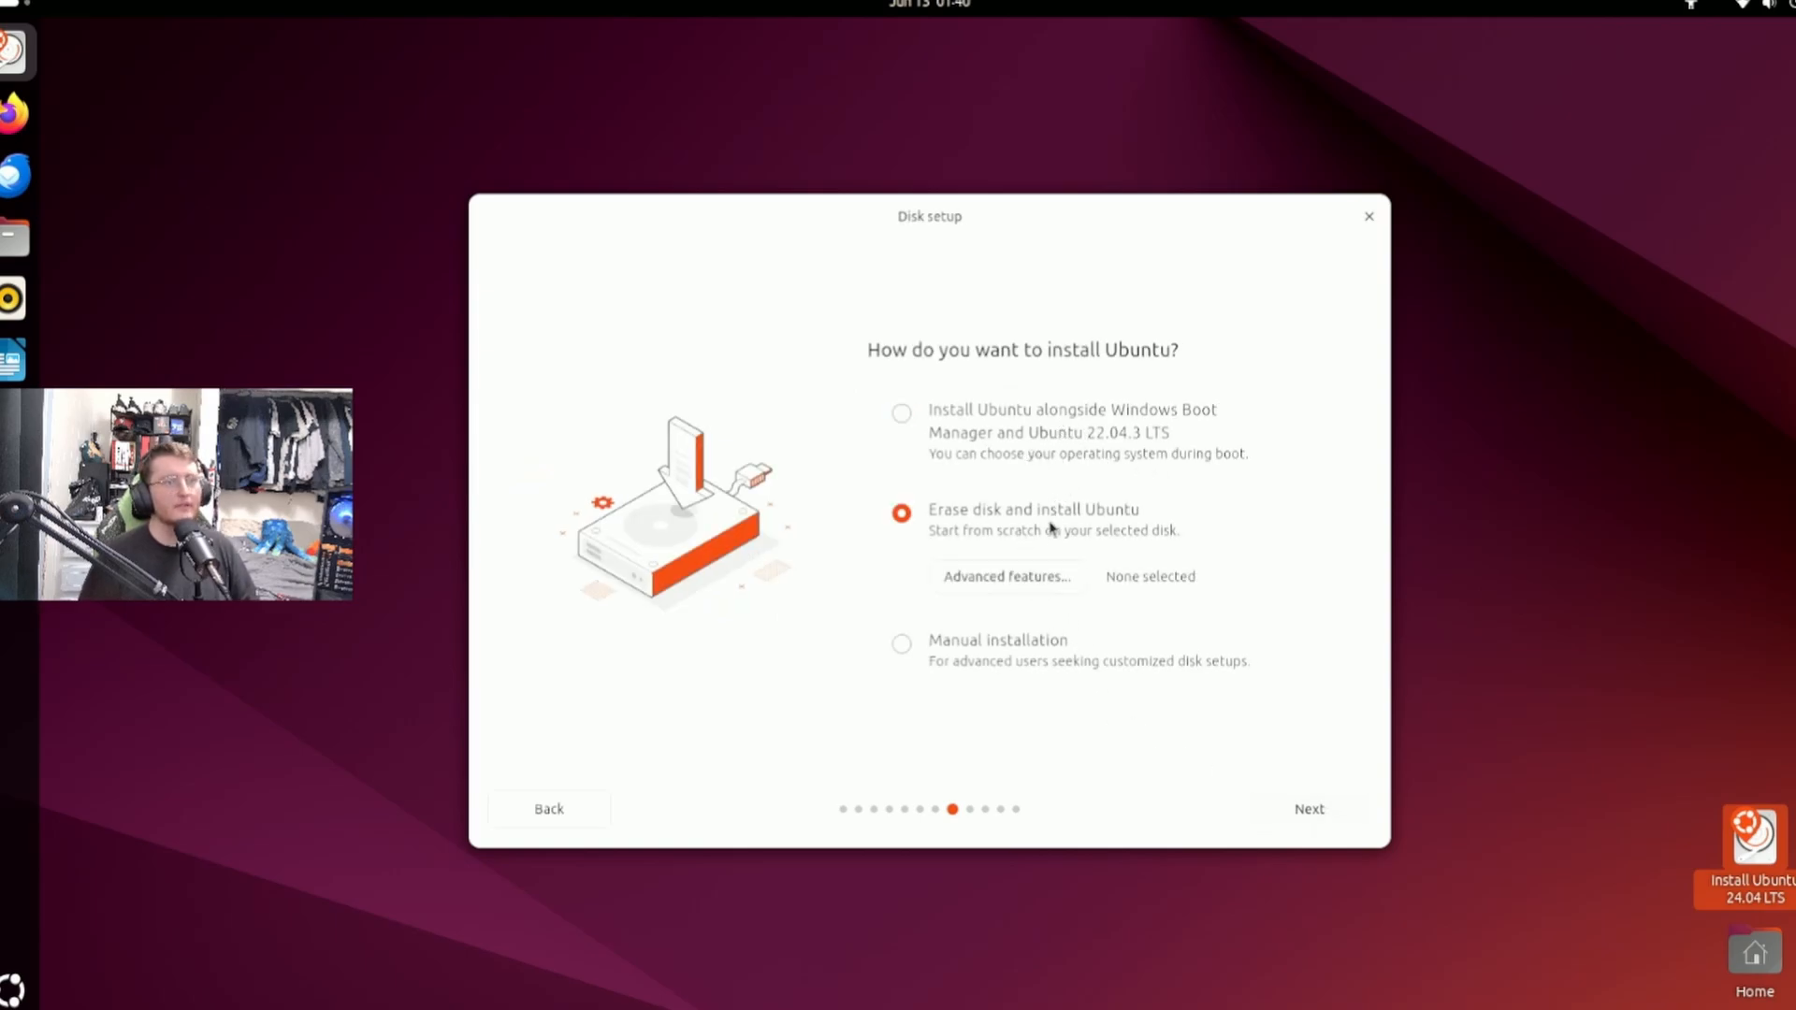
click(1022, 585)
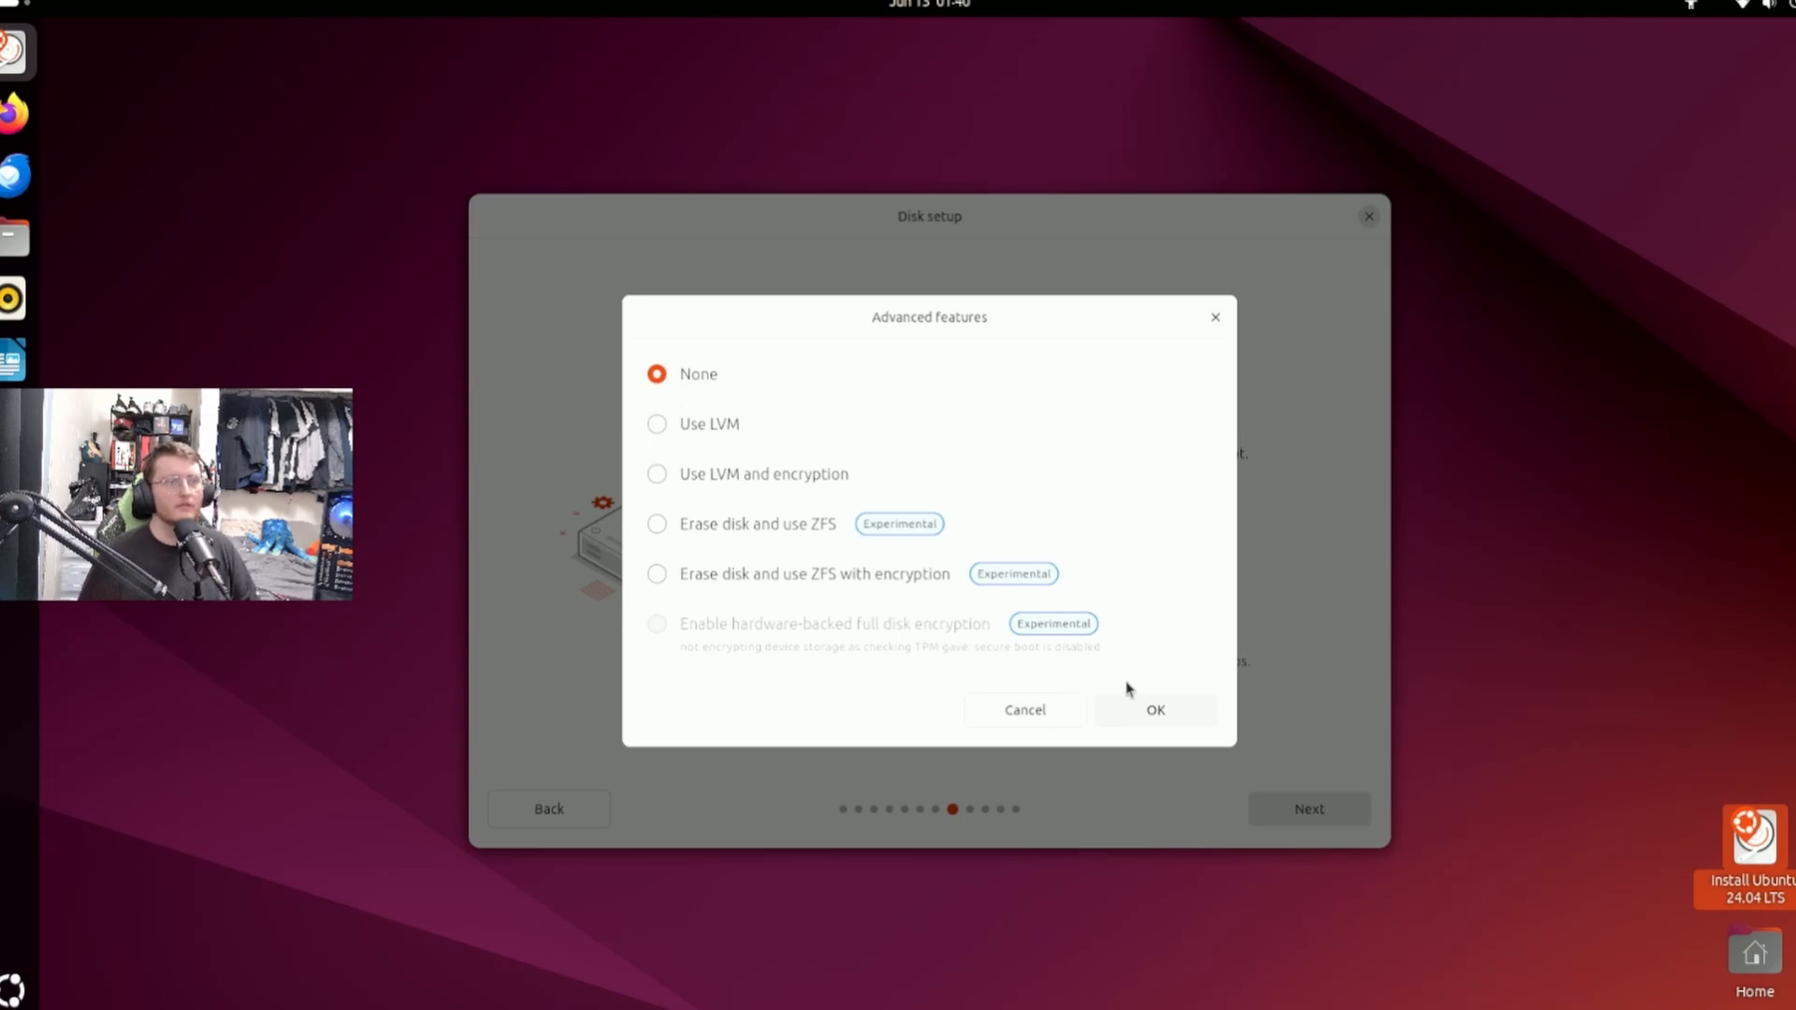
click(1142, 716)
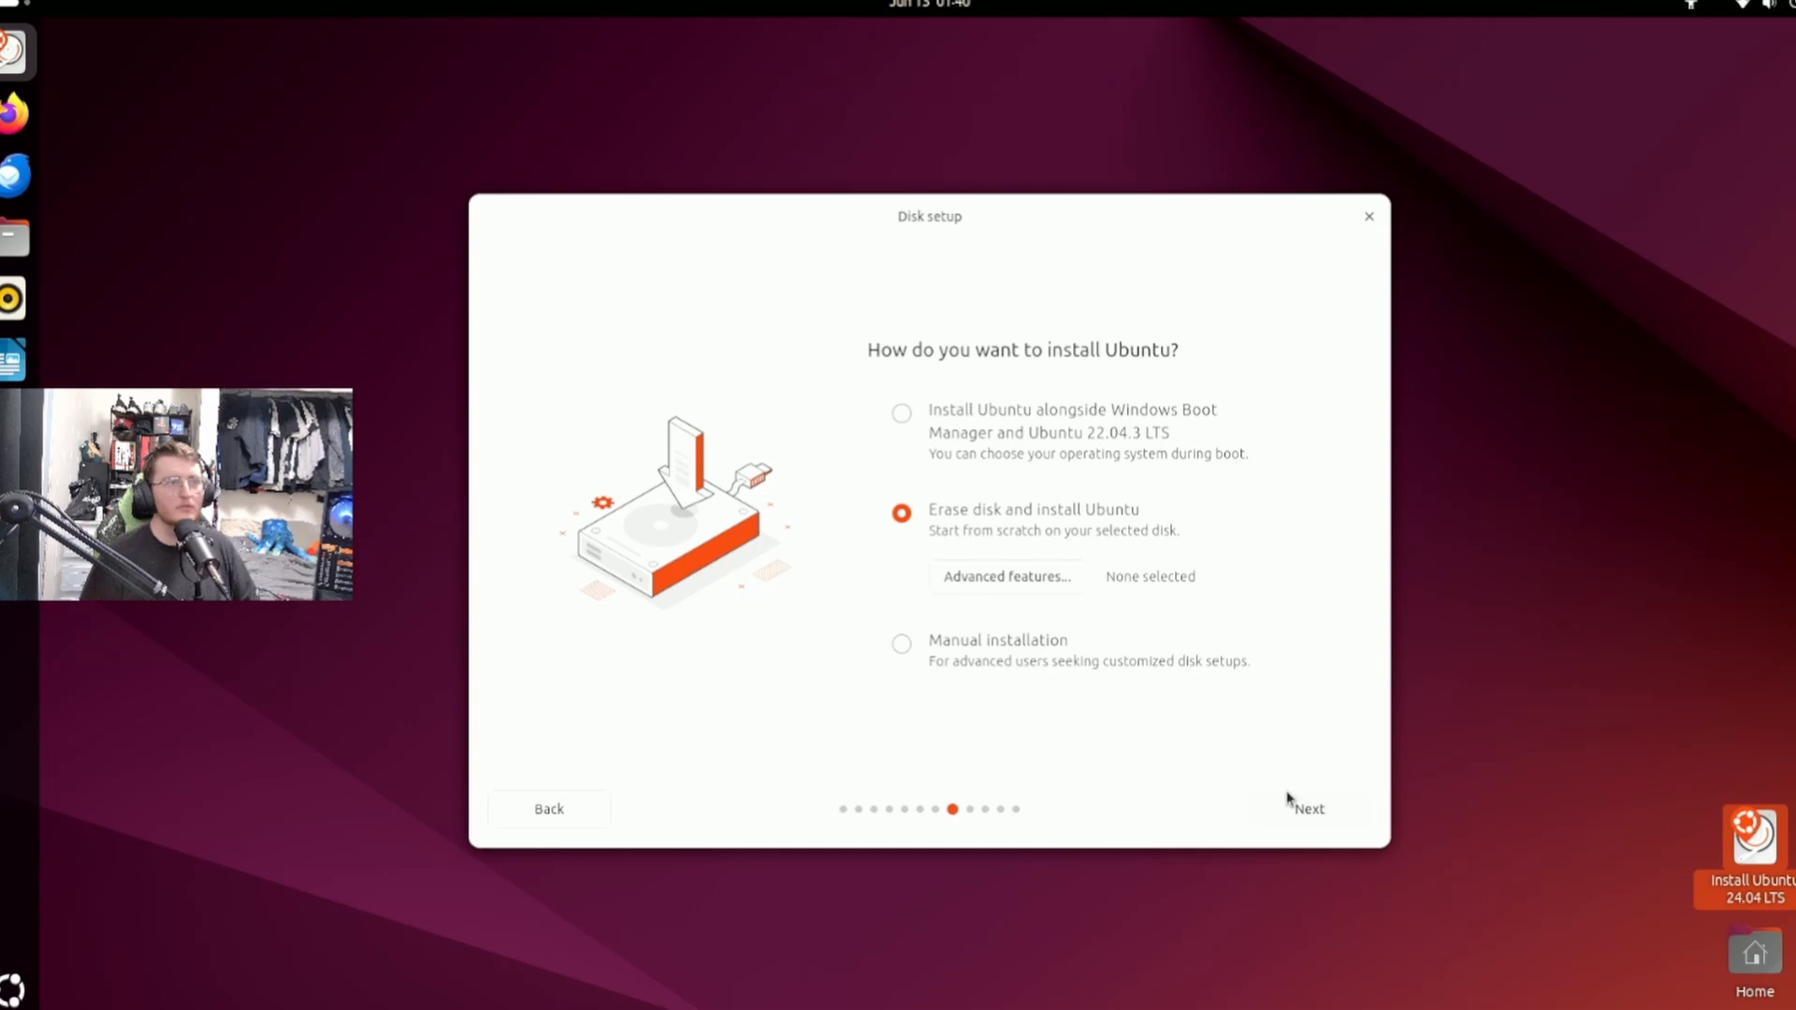
click(1305, 808)
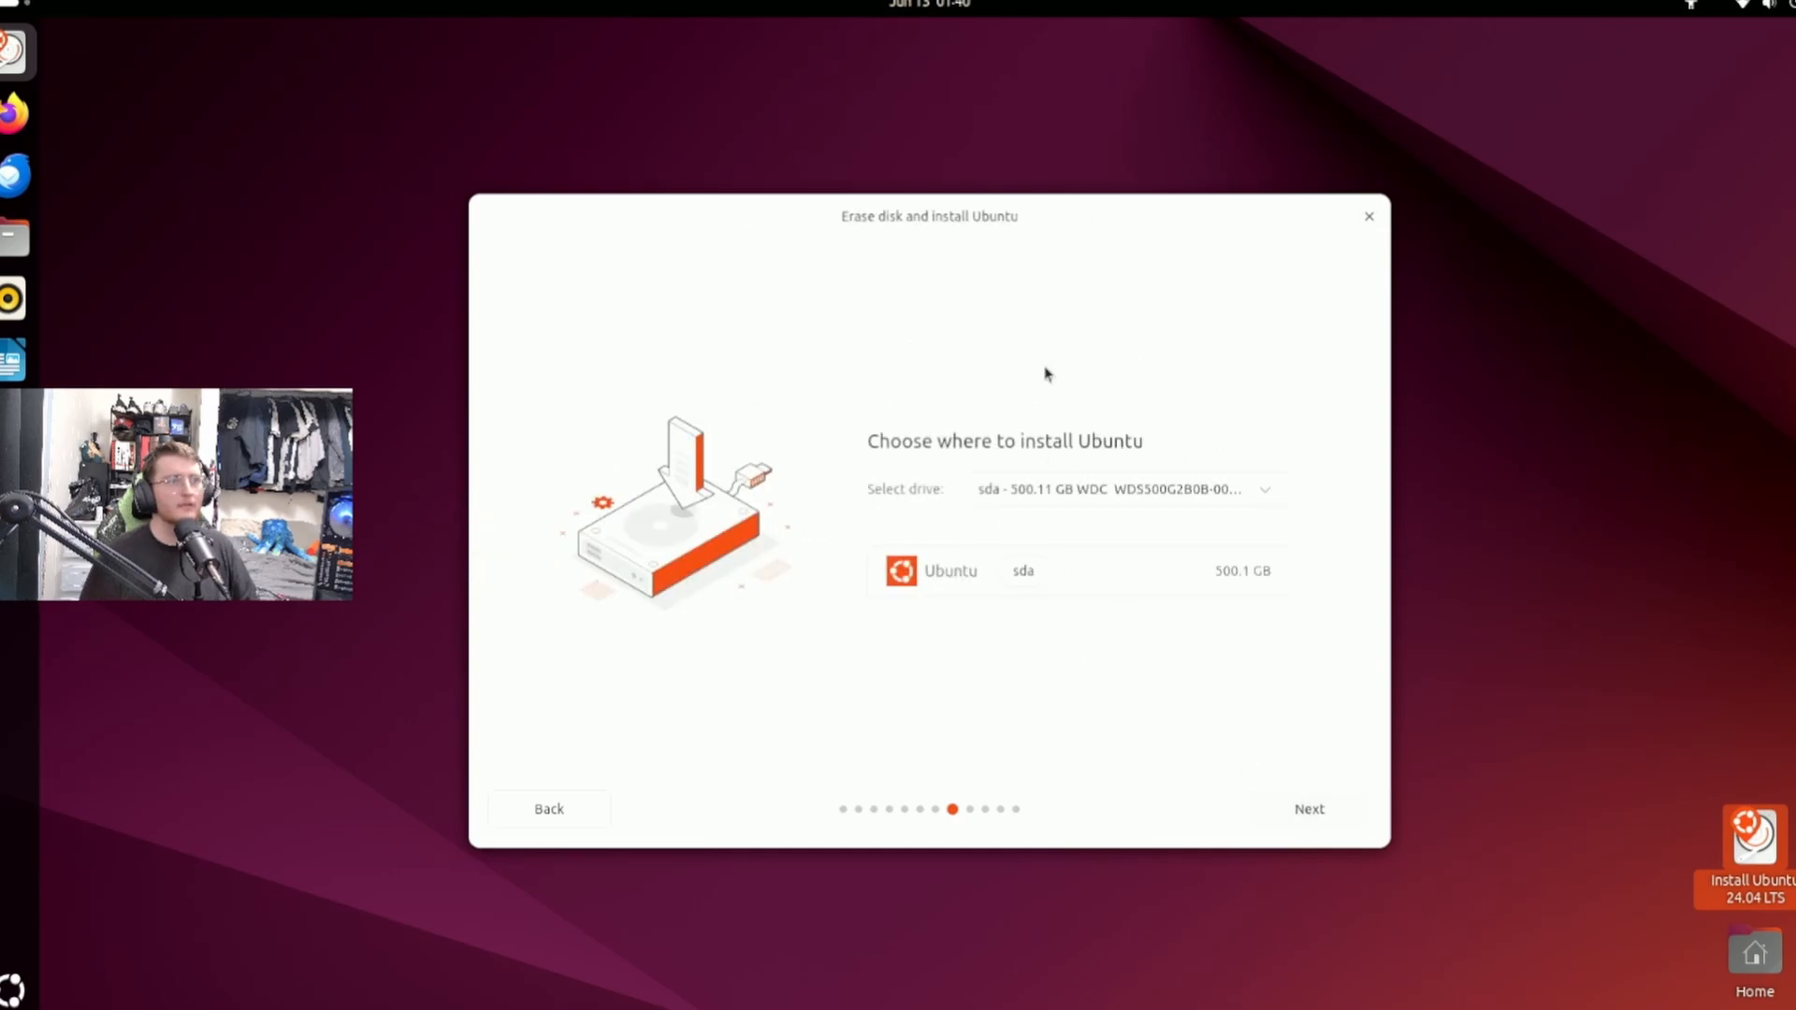
Select the 500.11 GB WDC drive sda as the installation target and proceed to account creation.
click(1108, 493)
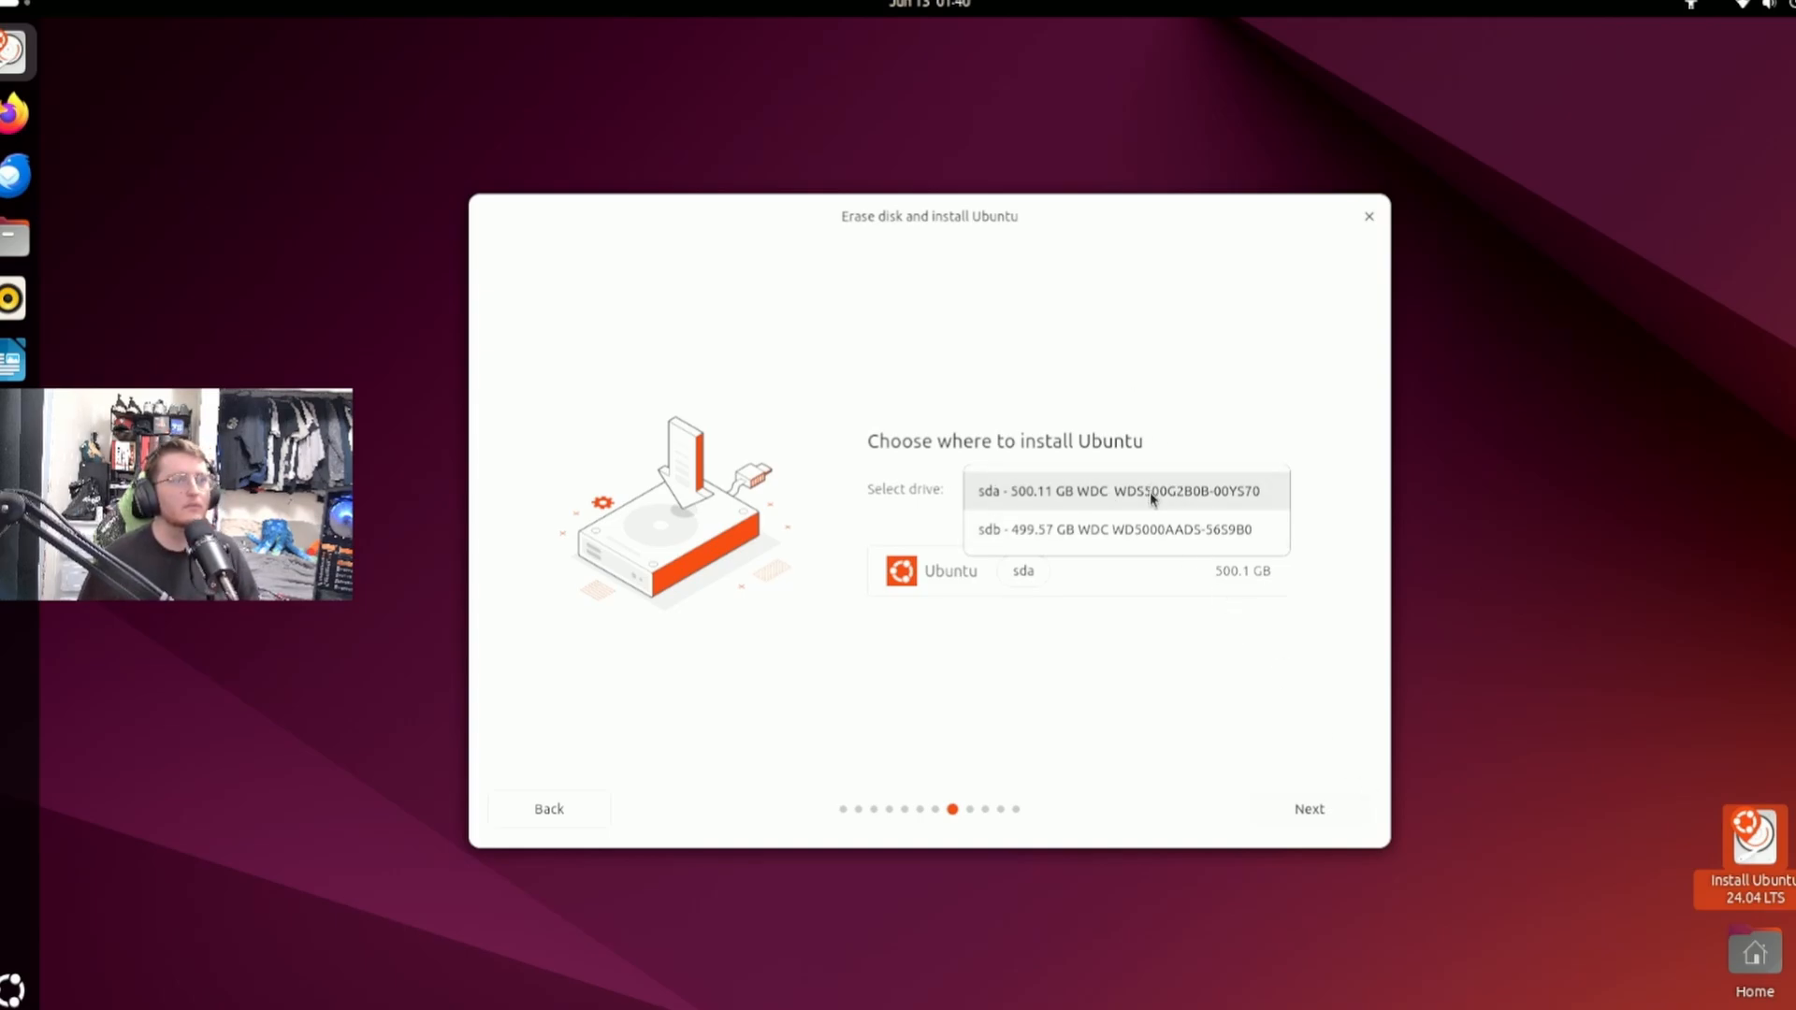
click(1149, 492)
click(1314, 821)
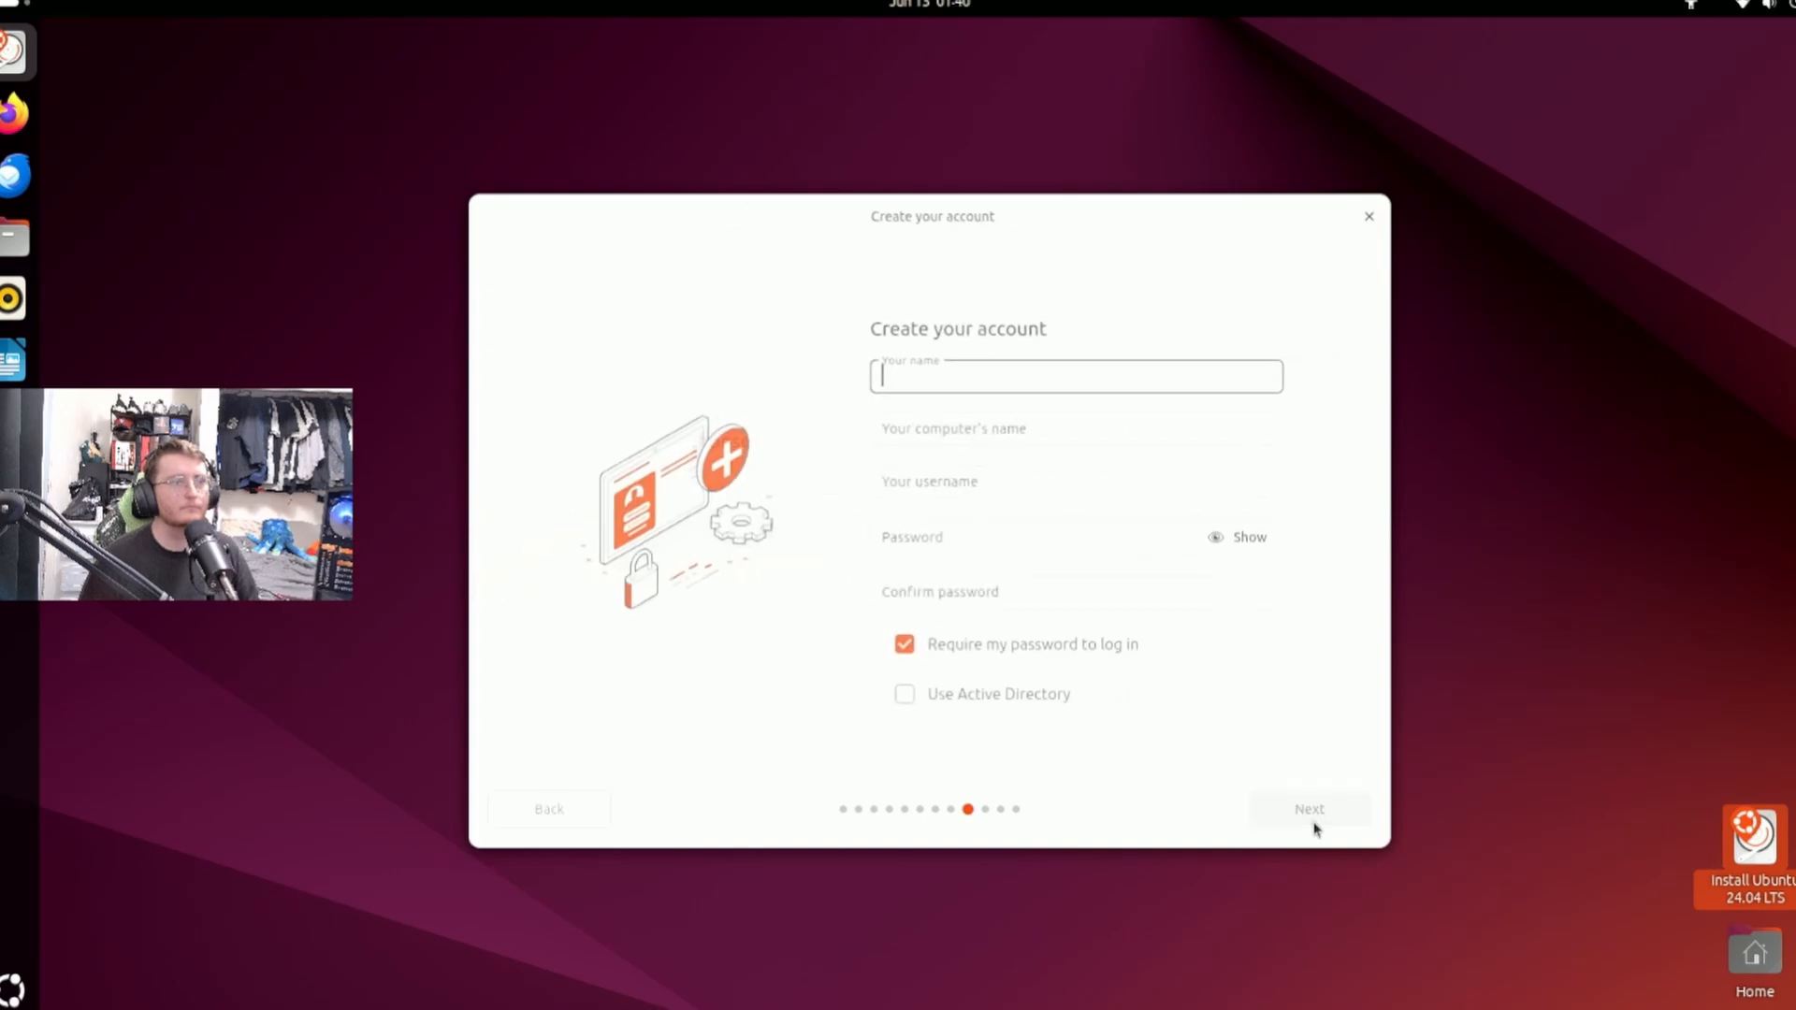
Enter the account holder's name and set the computer's name to Homelab.
text(K)
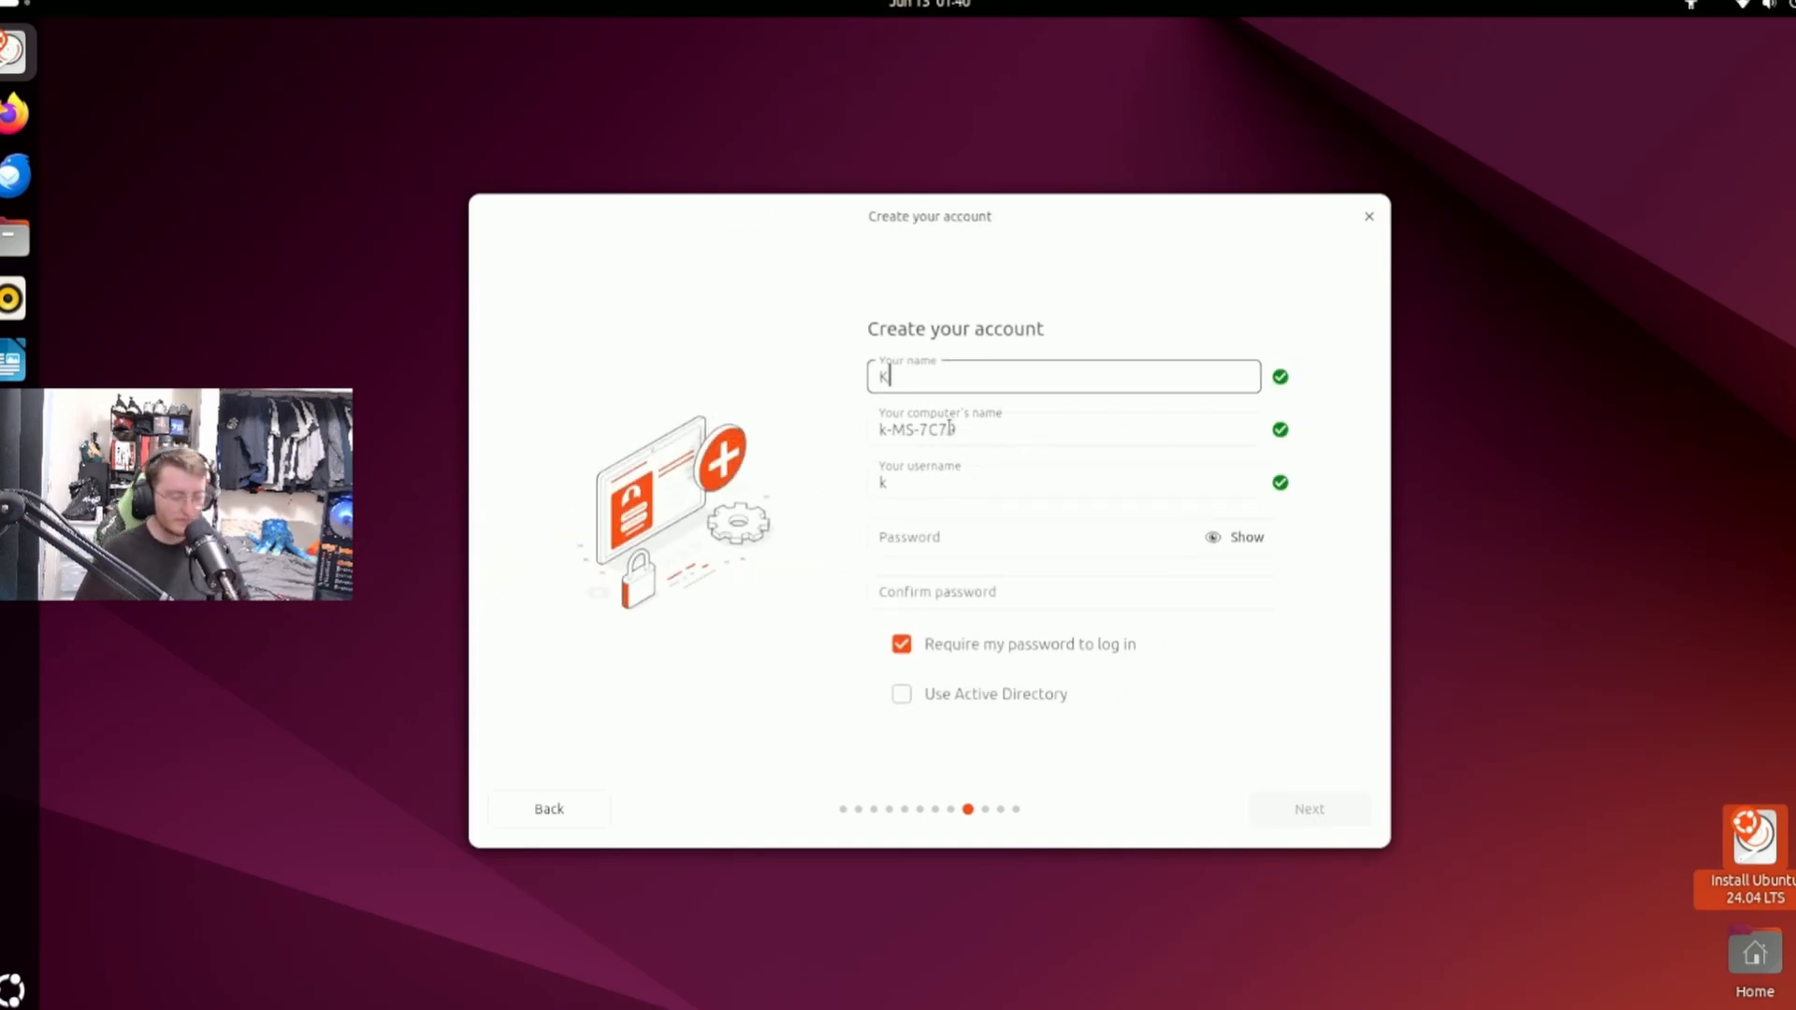
text(yle)
key(Tab)
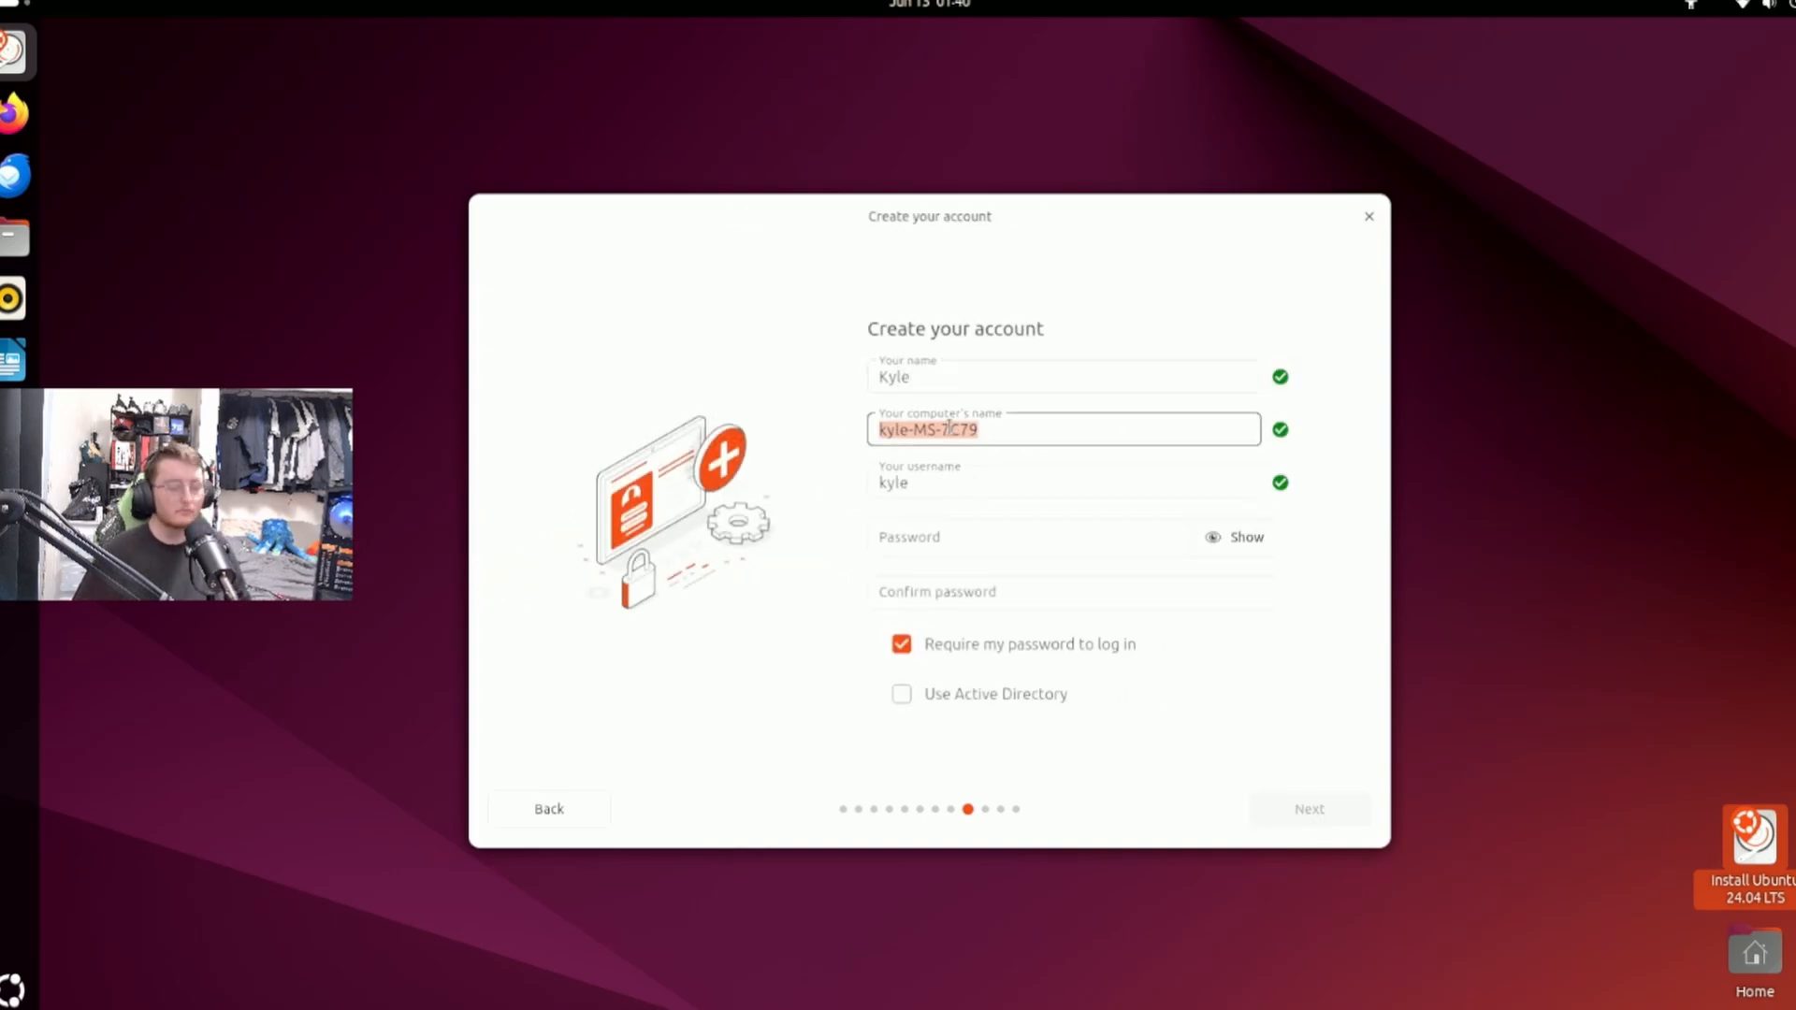
key(BackSpace)
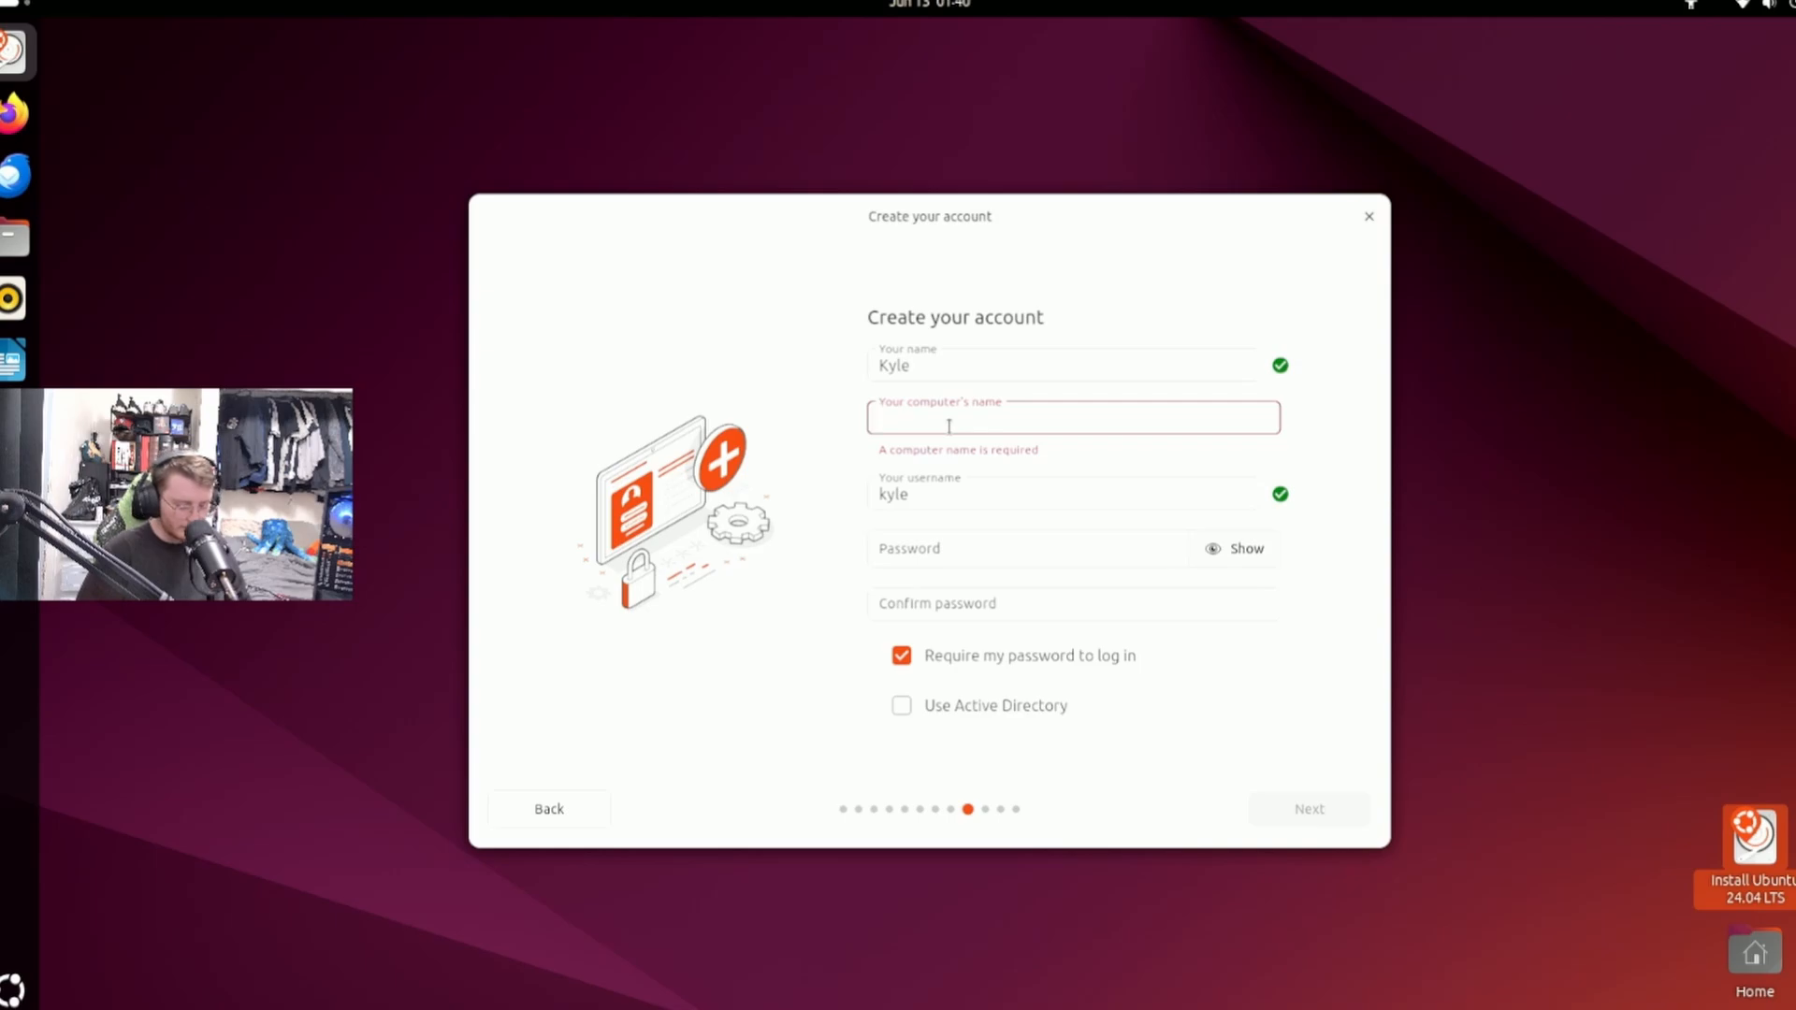
text(Homelab)
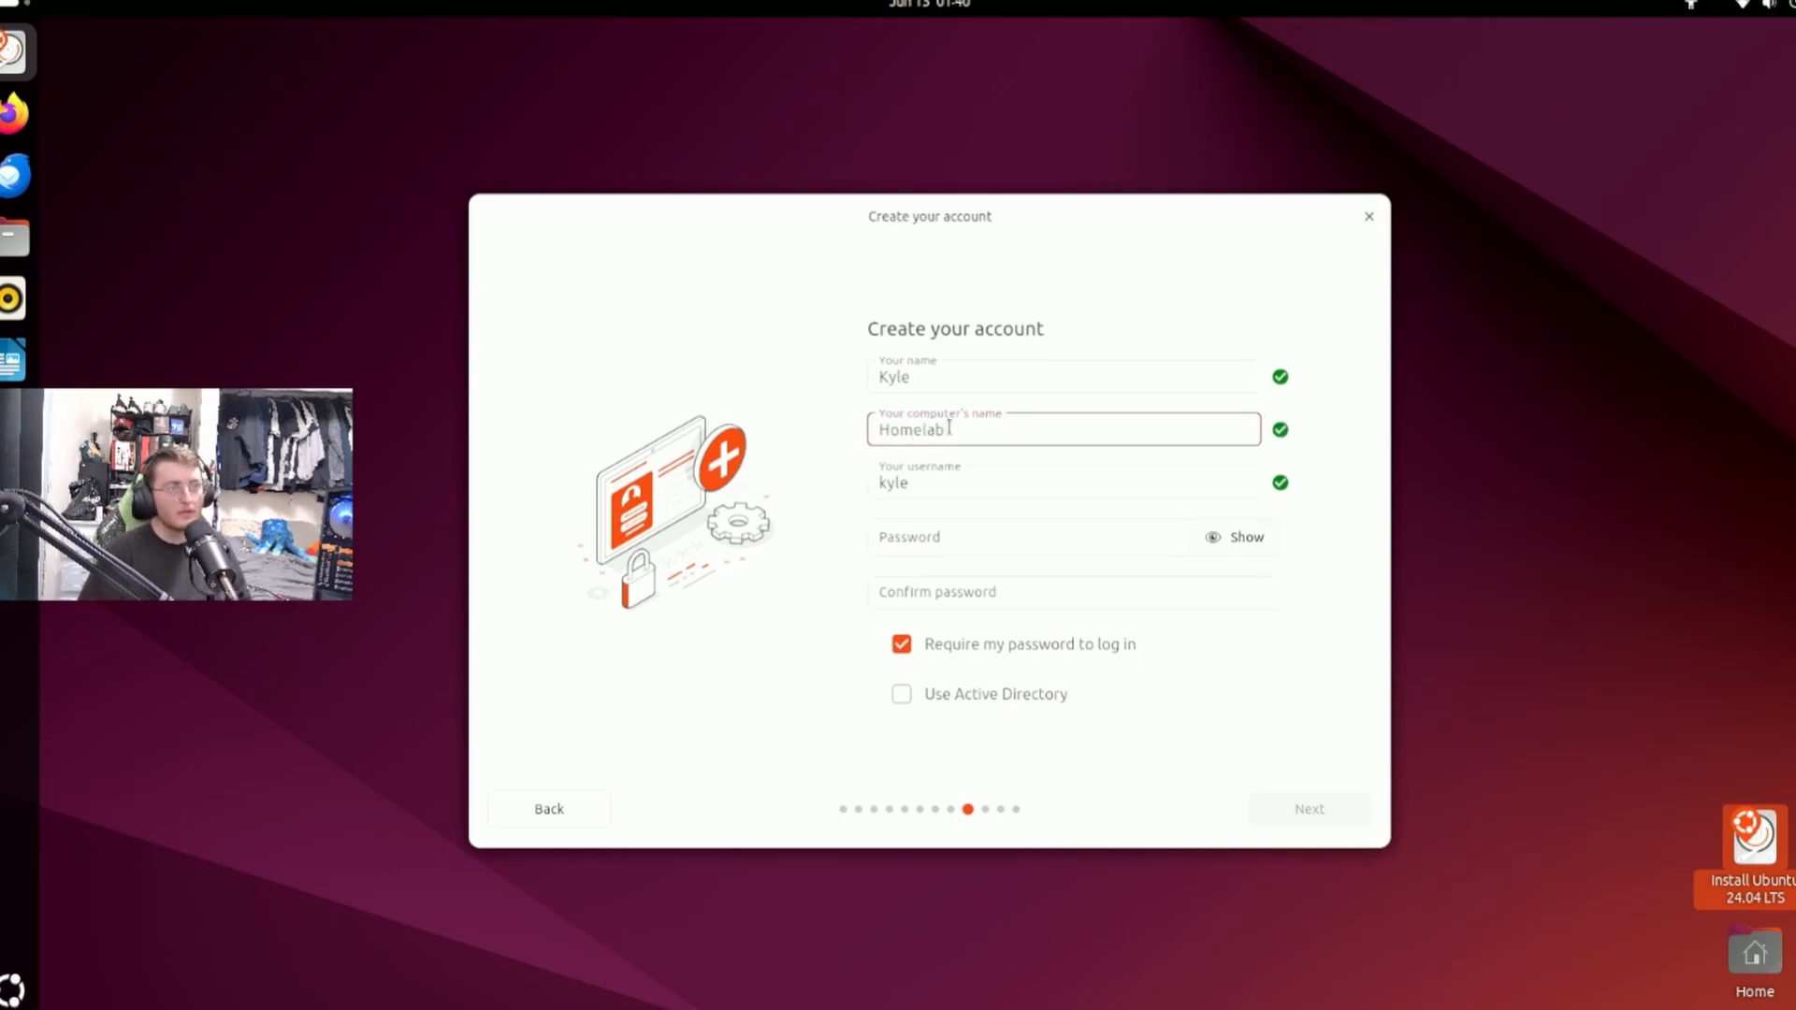
key(Tab)
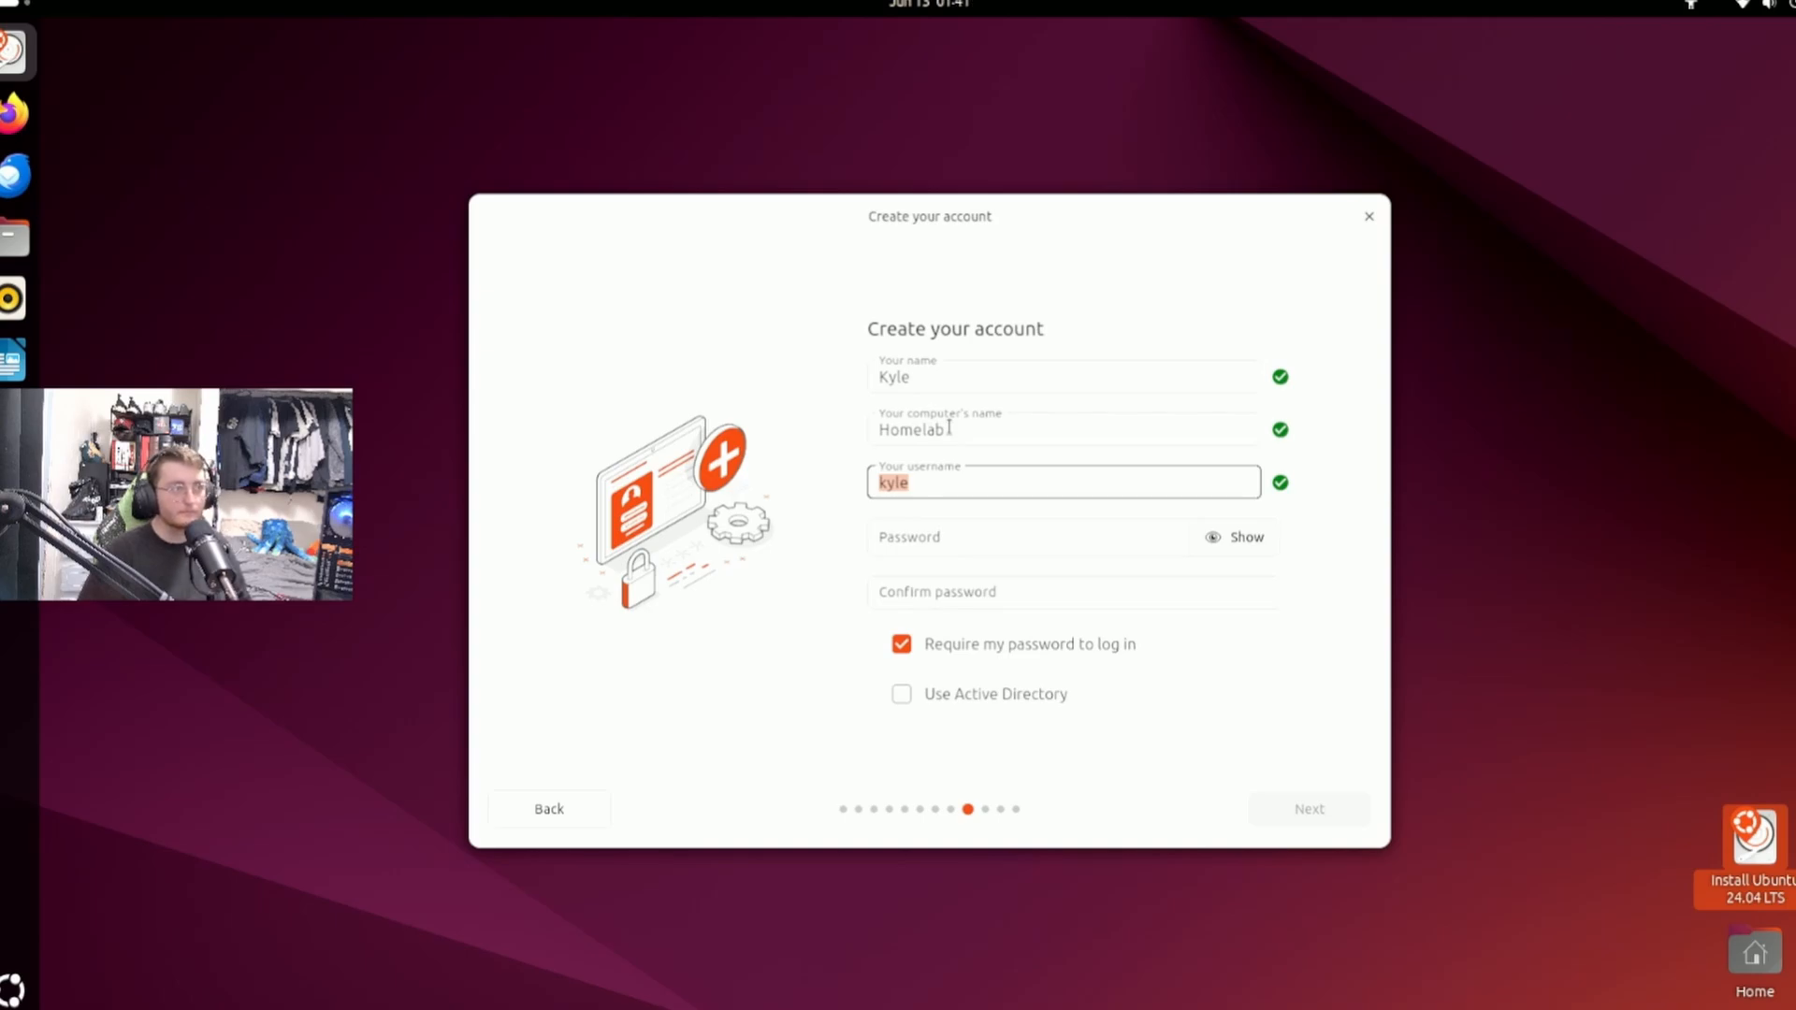
text(KID)
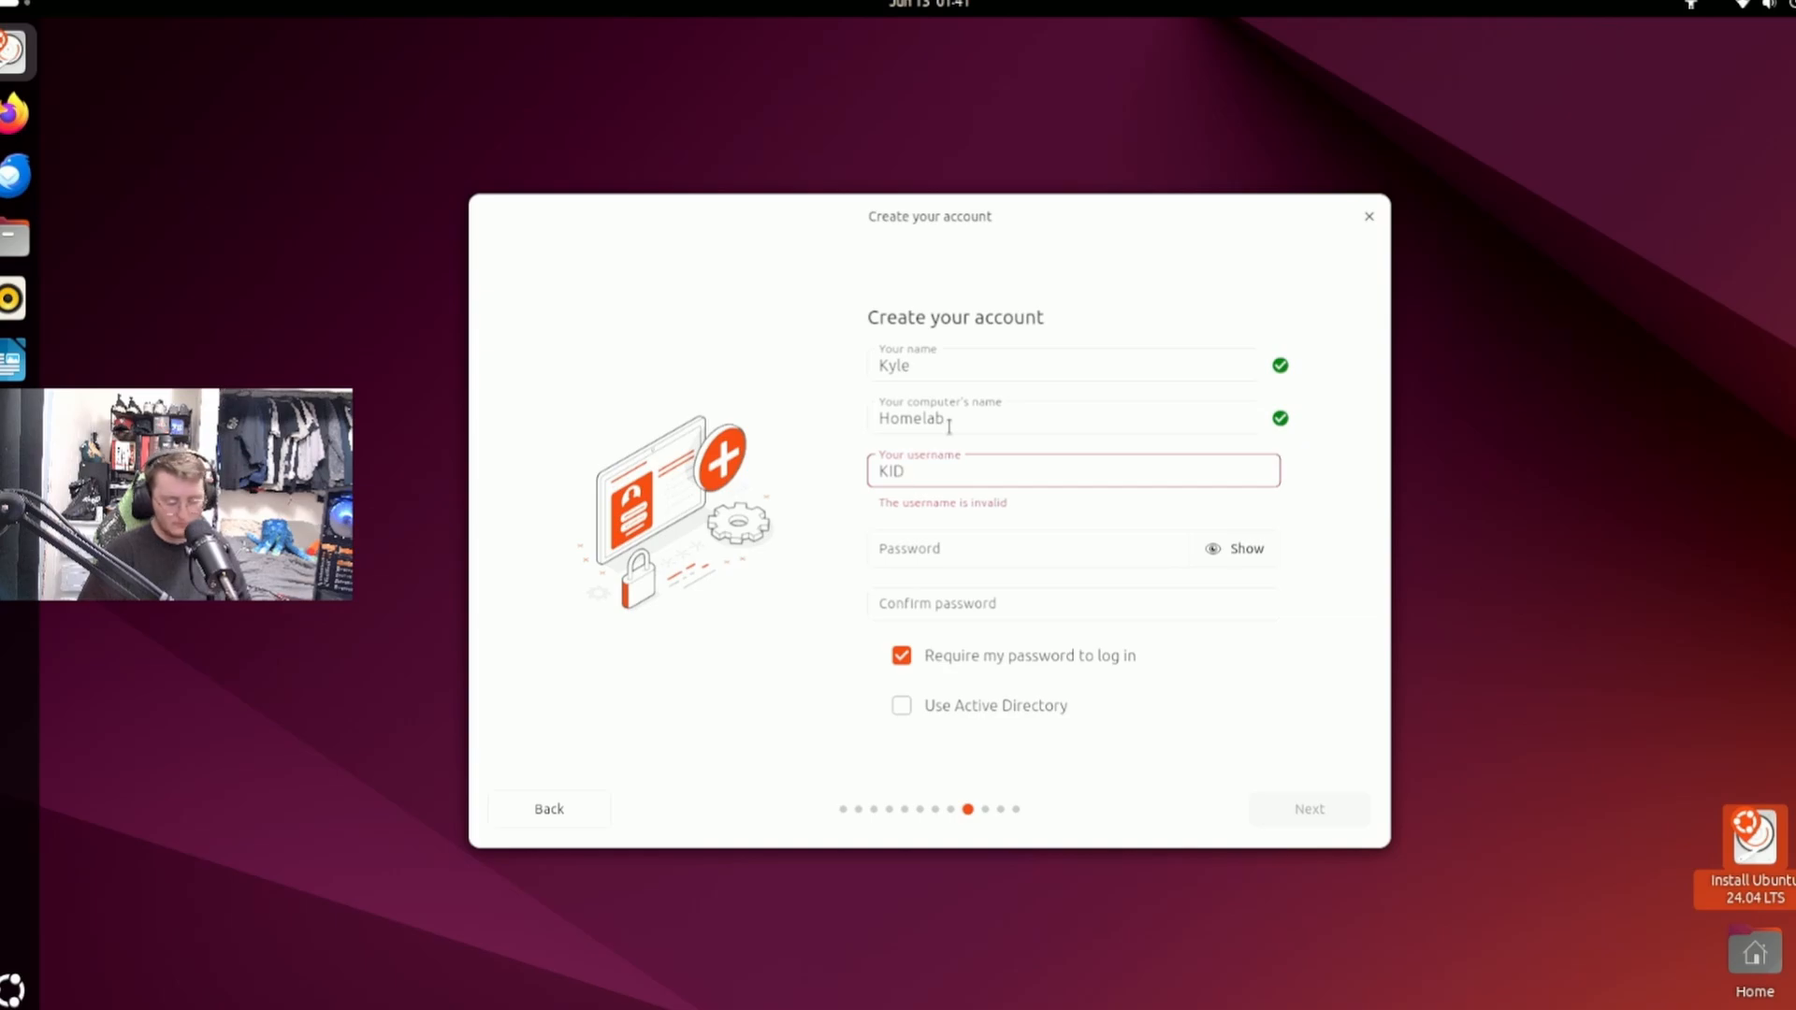
key(BackSpace)
key(BackSpace)
key(BackSpace)
text(h)
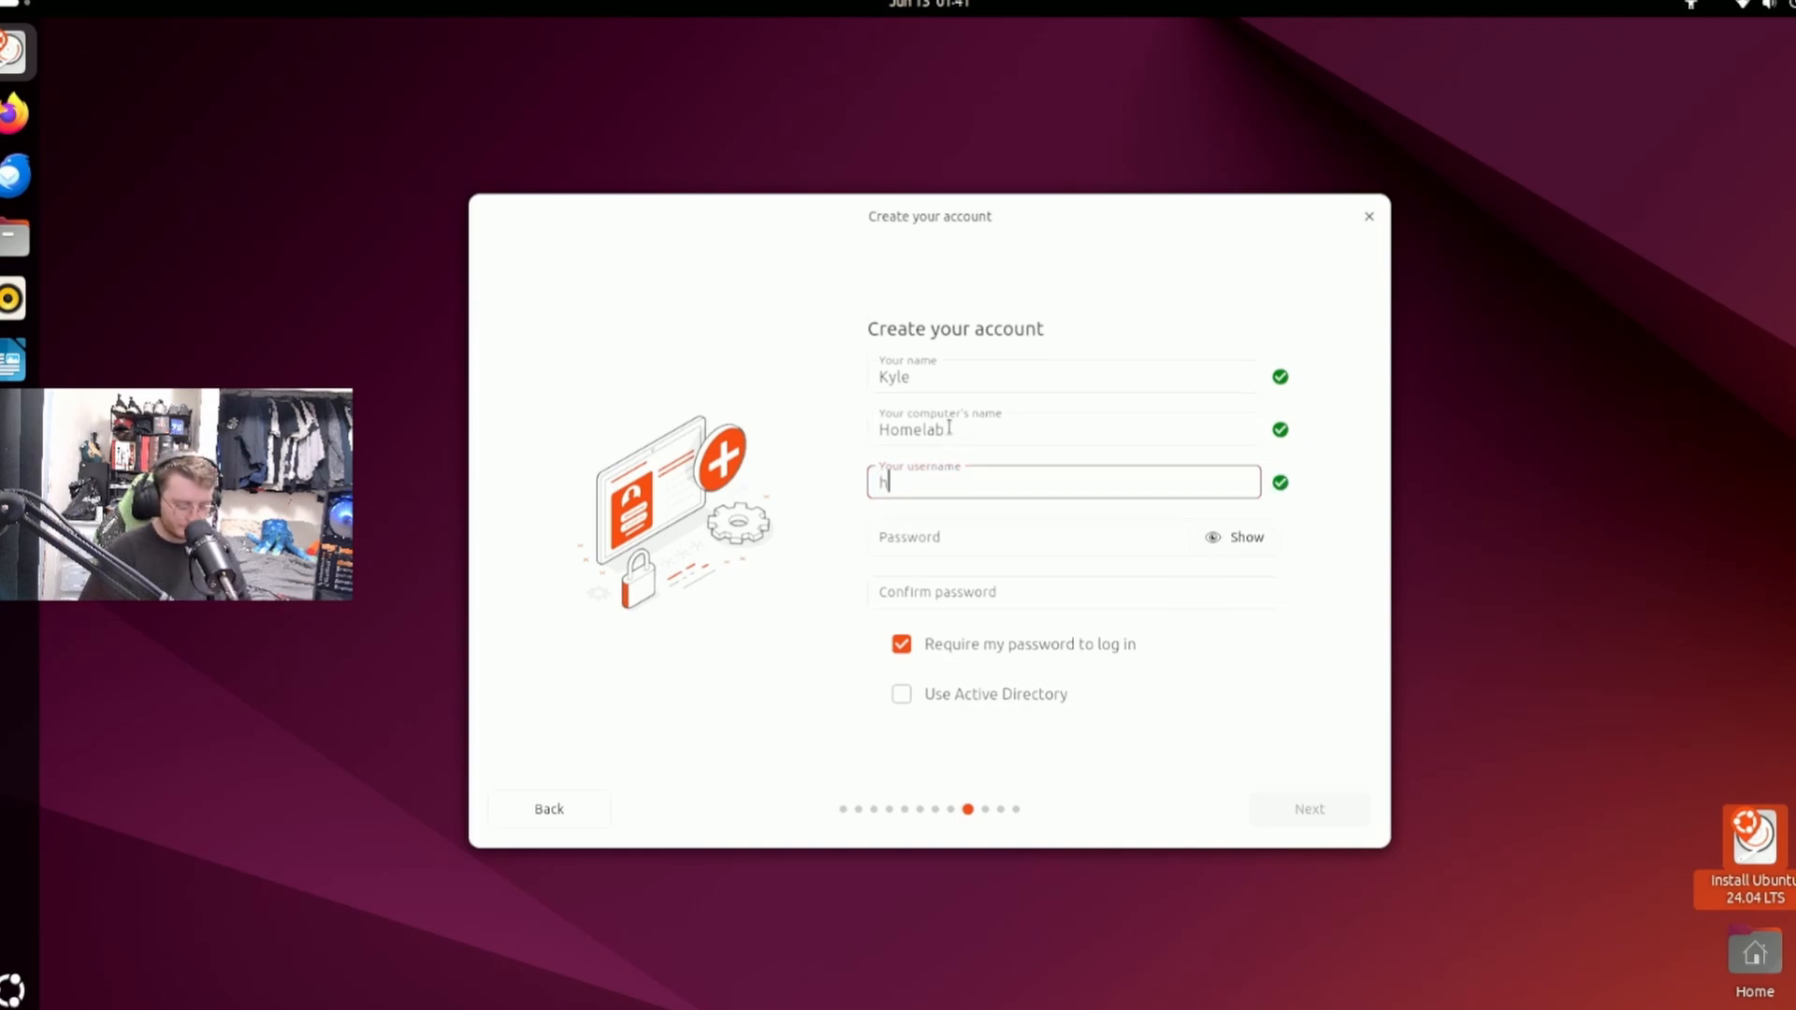
text(omelabkid)
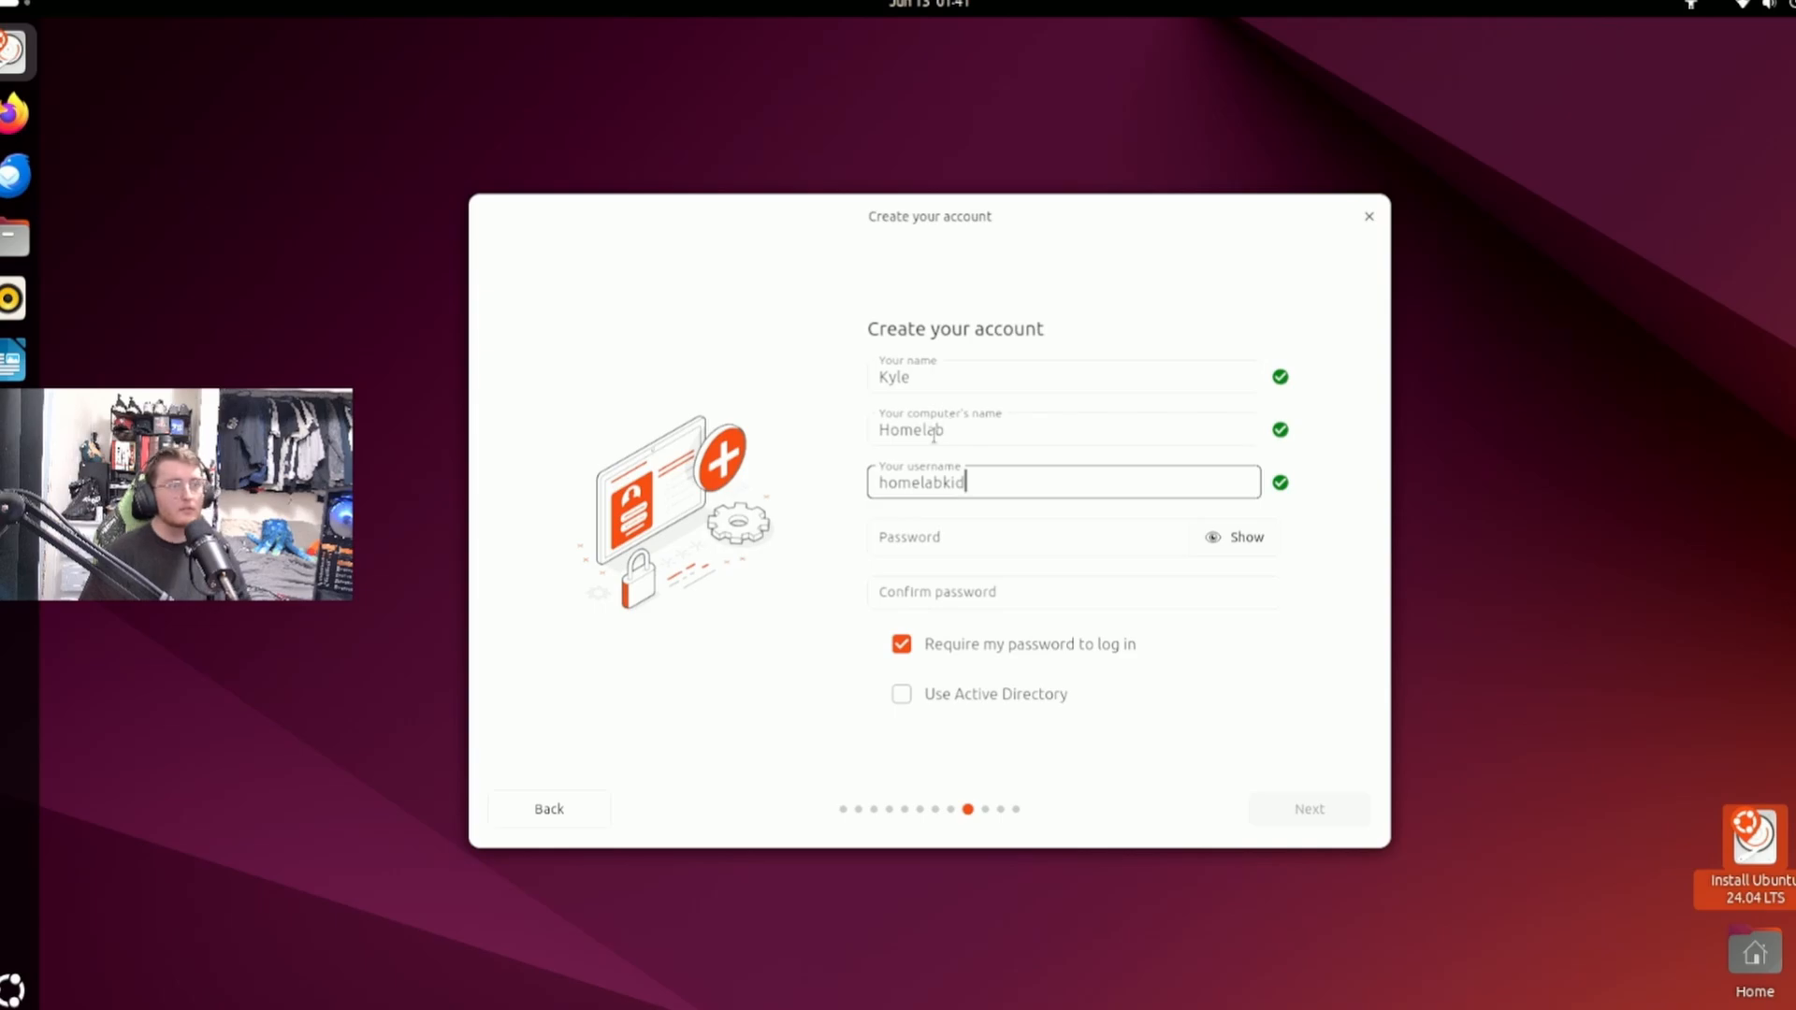
key(BackSpace)
key(BackSpace)
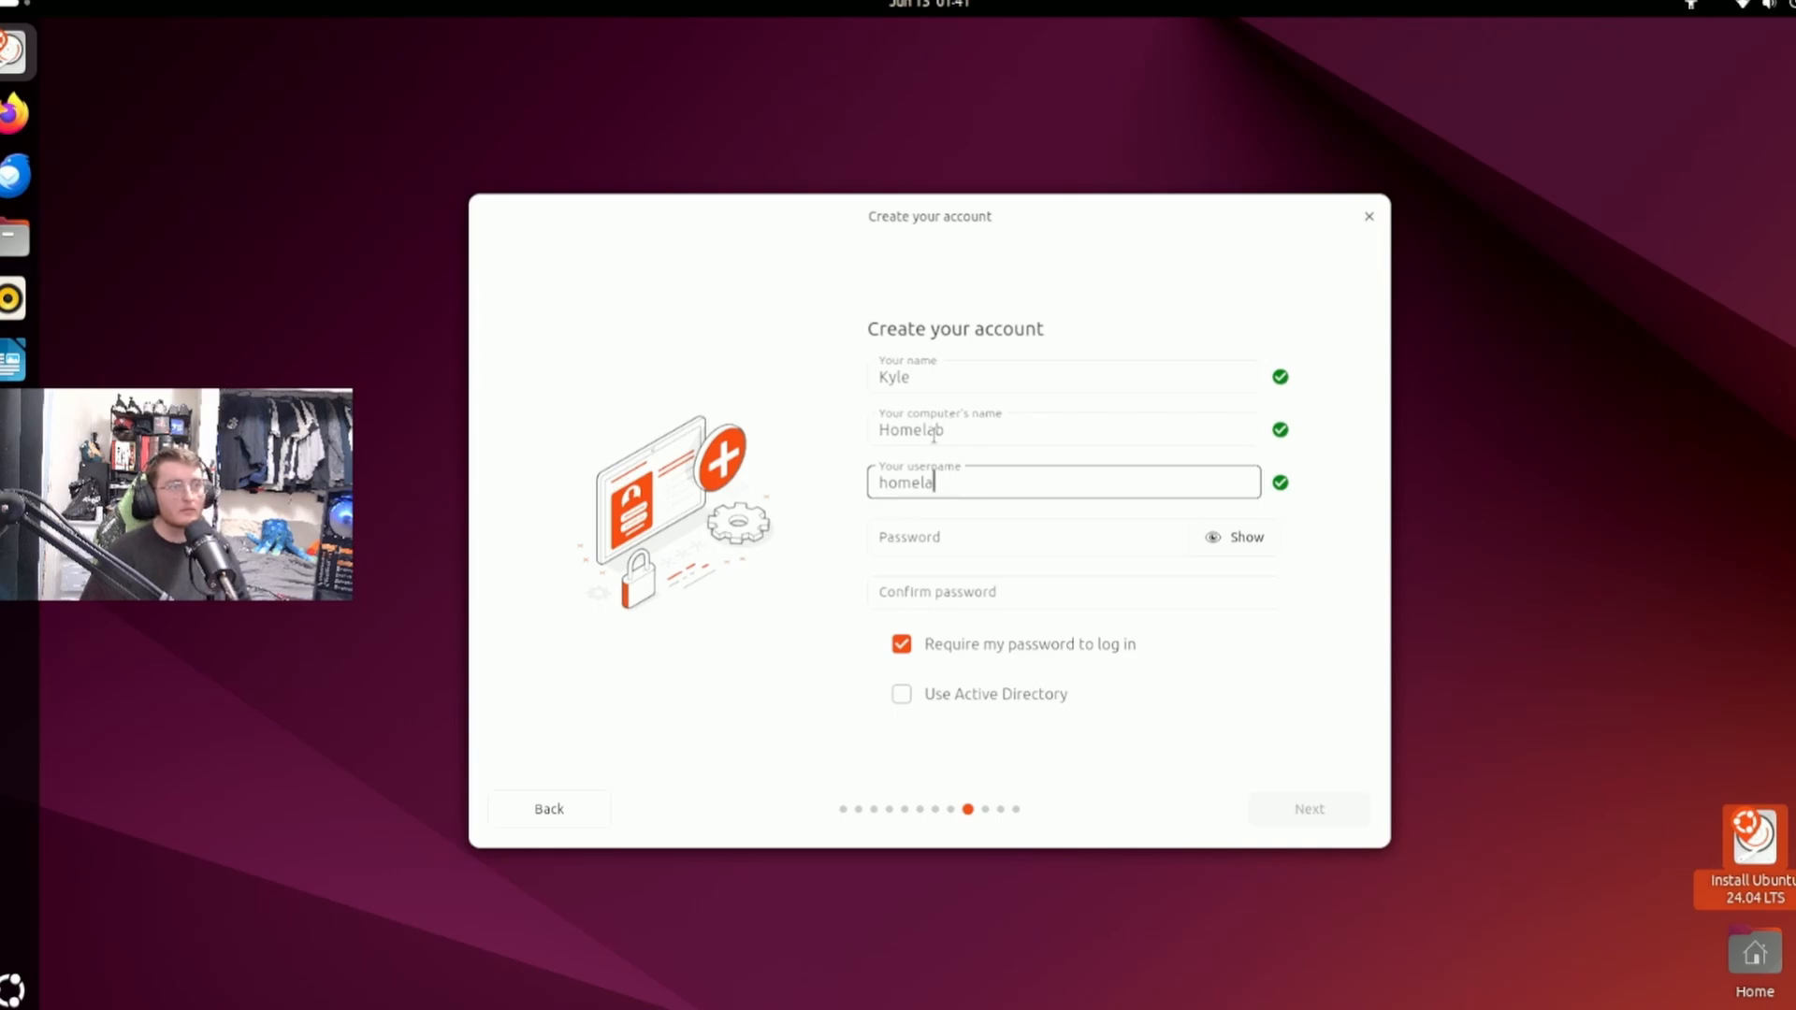
key(BackSpace)
key(BackSpace)
key(BackSpace)
key(BackSpace)
key(BackSpace)
key(BackSpace)
text(k)
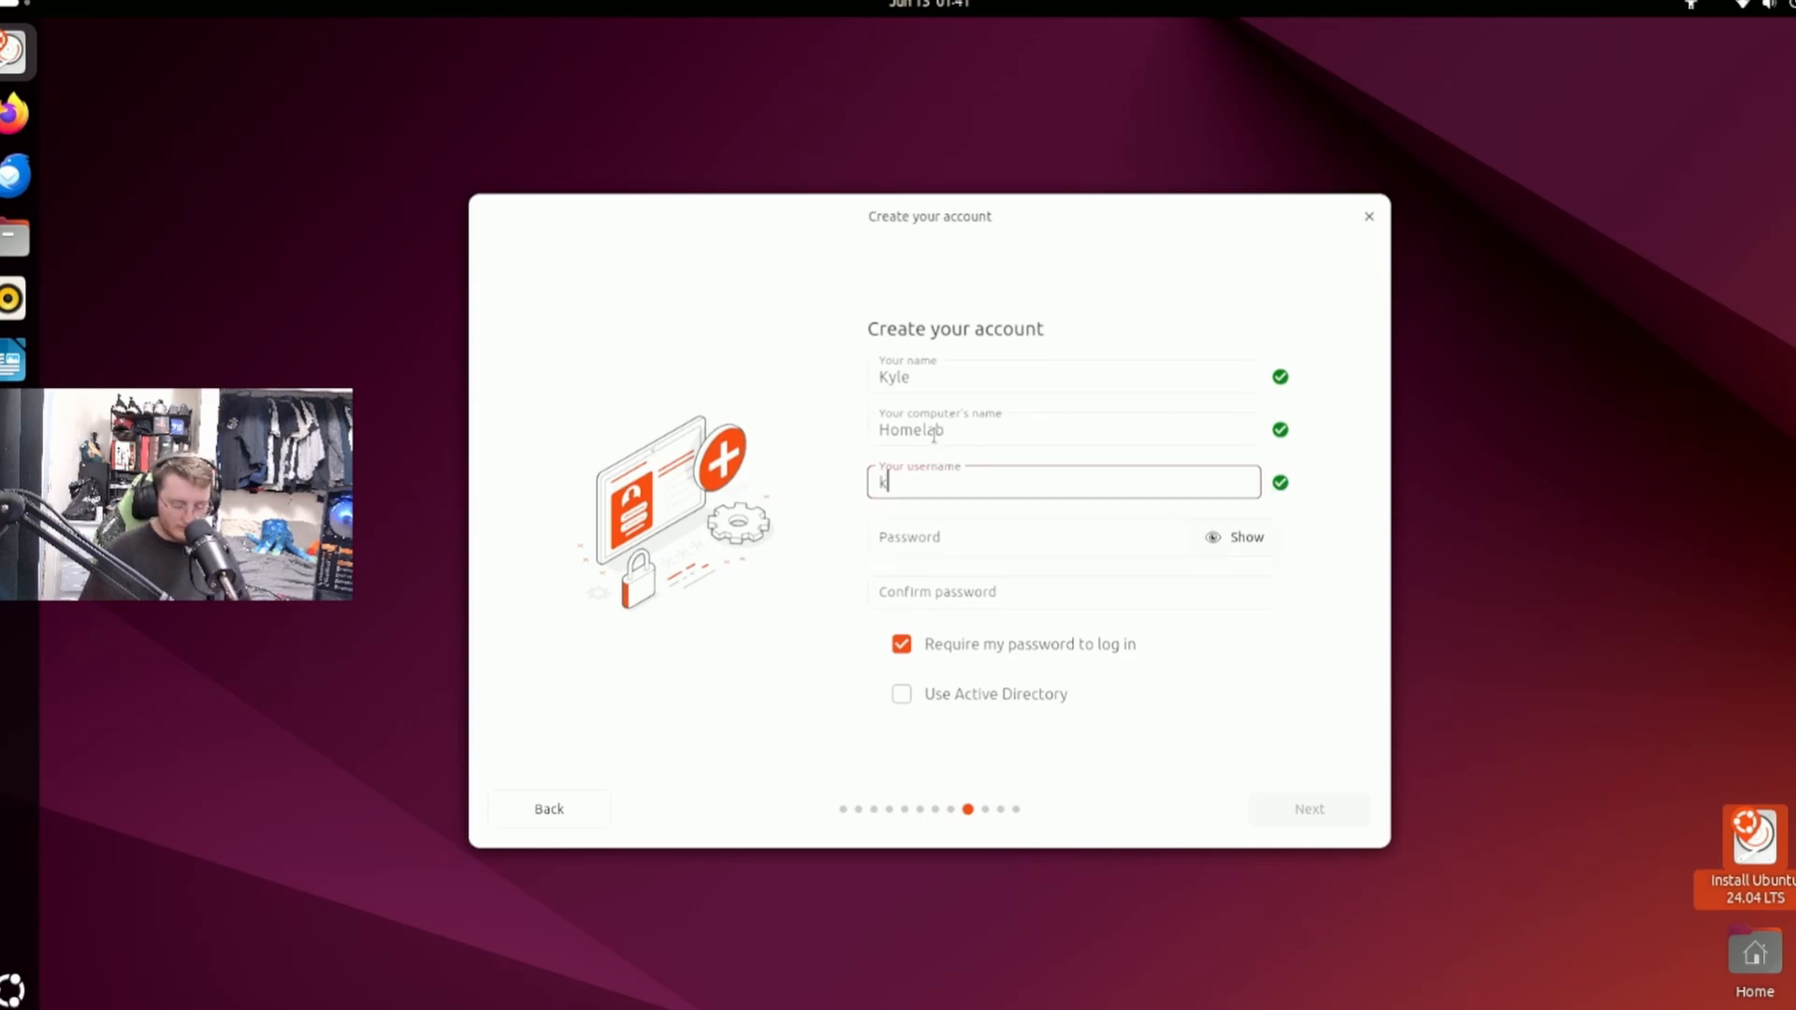
text('s)
key(BackSpace)
key(BackSpace)
text(s)
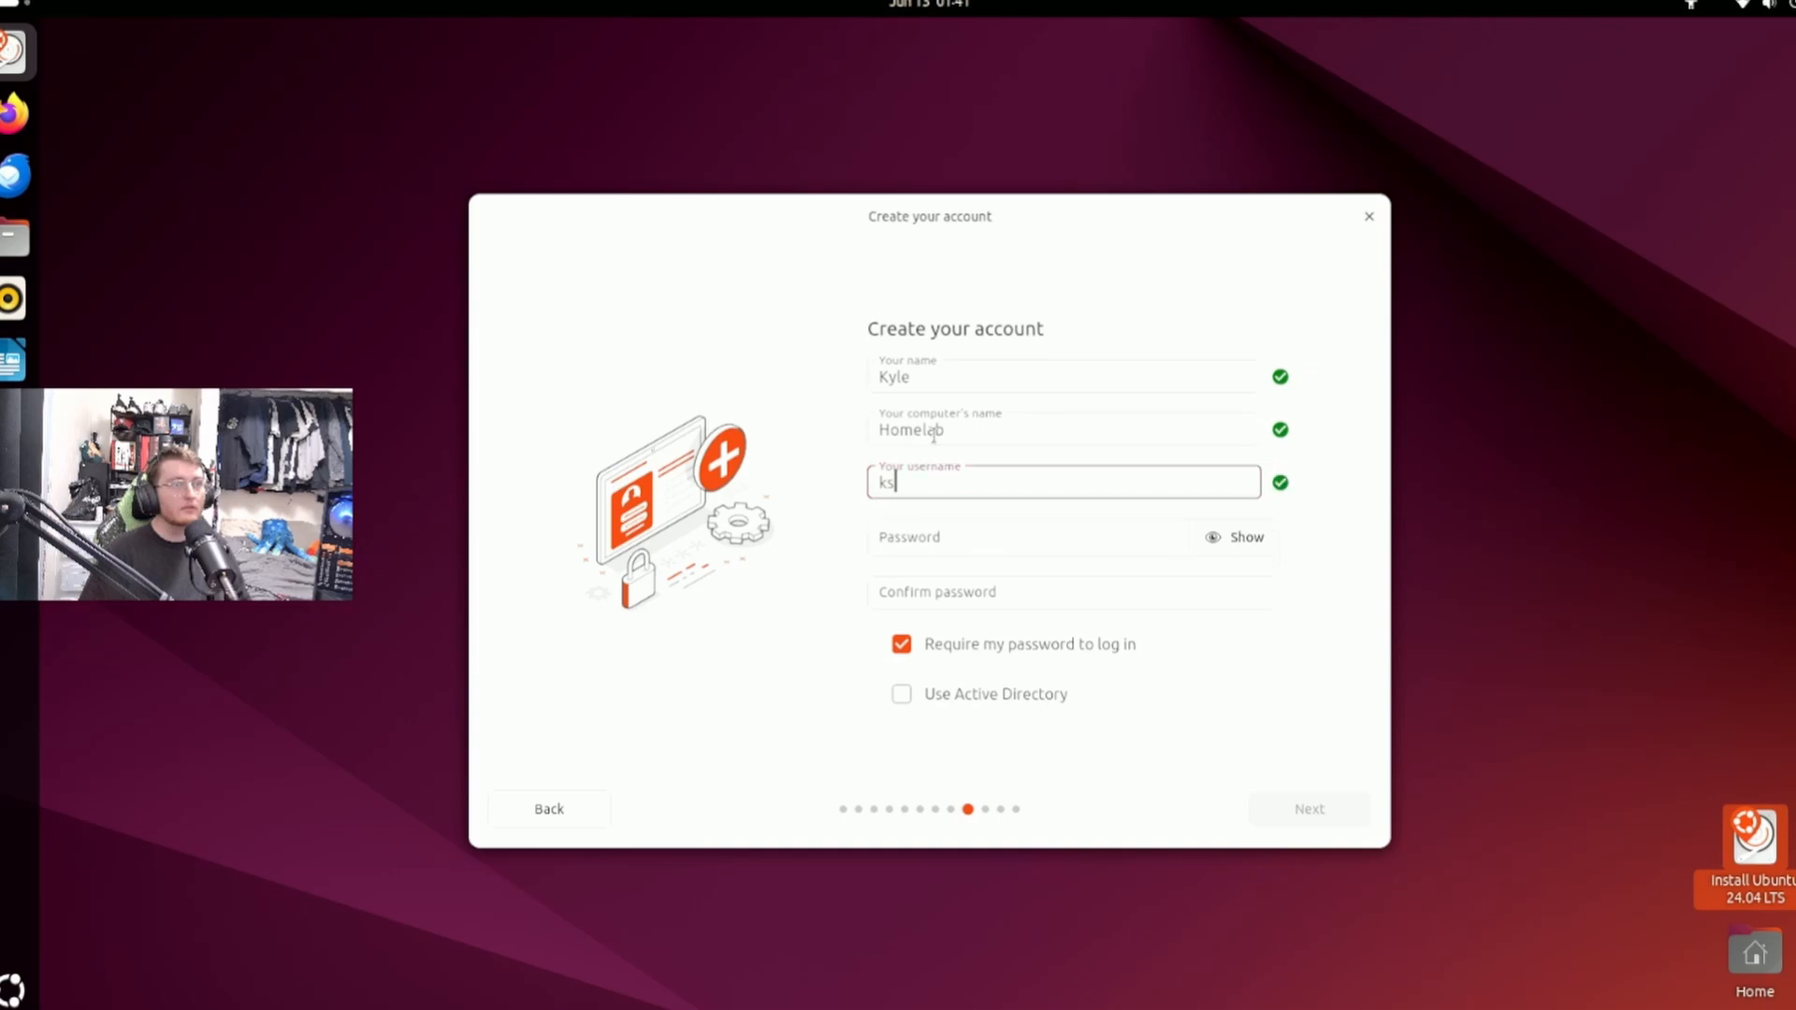
key(BackSpace)
text(K)
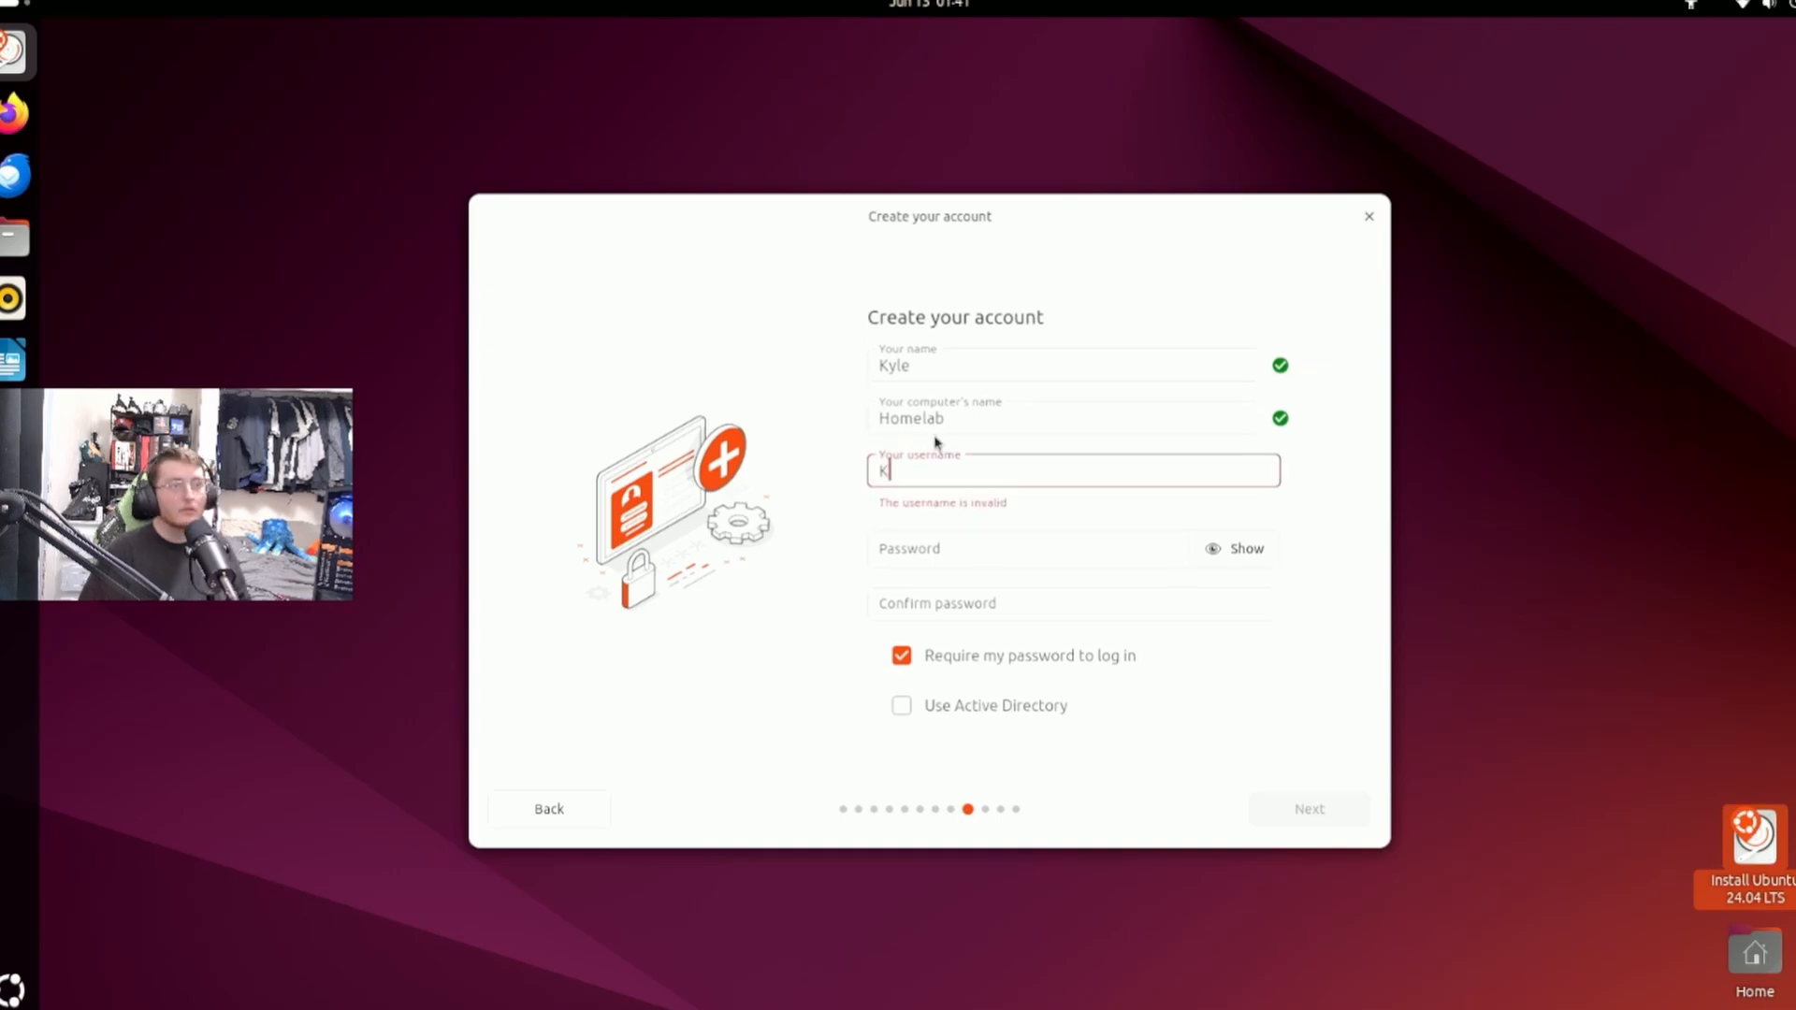
text(h==)
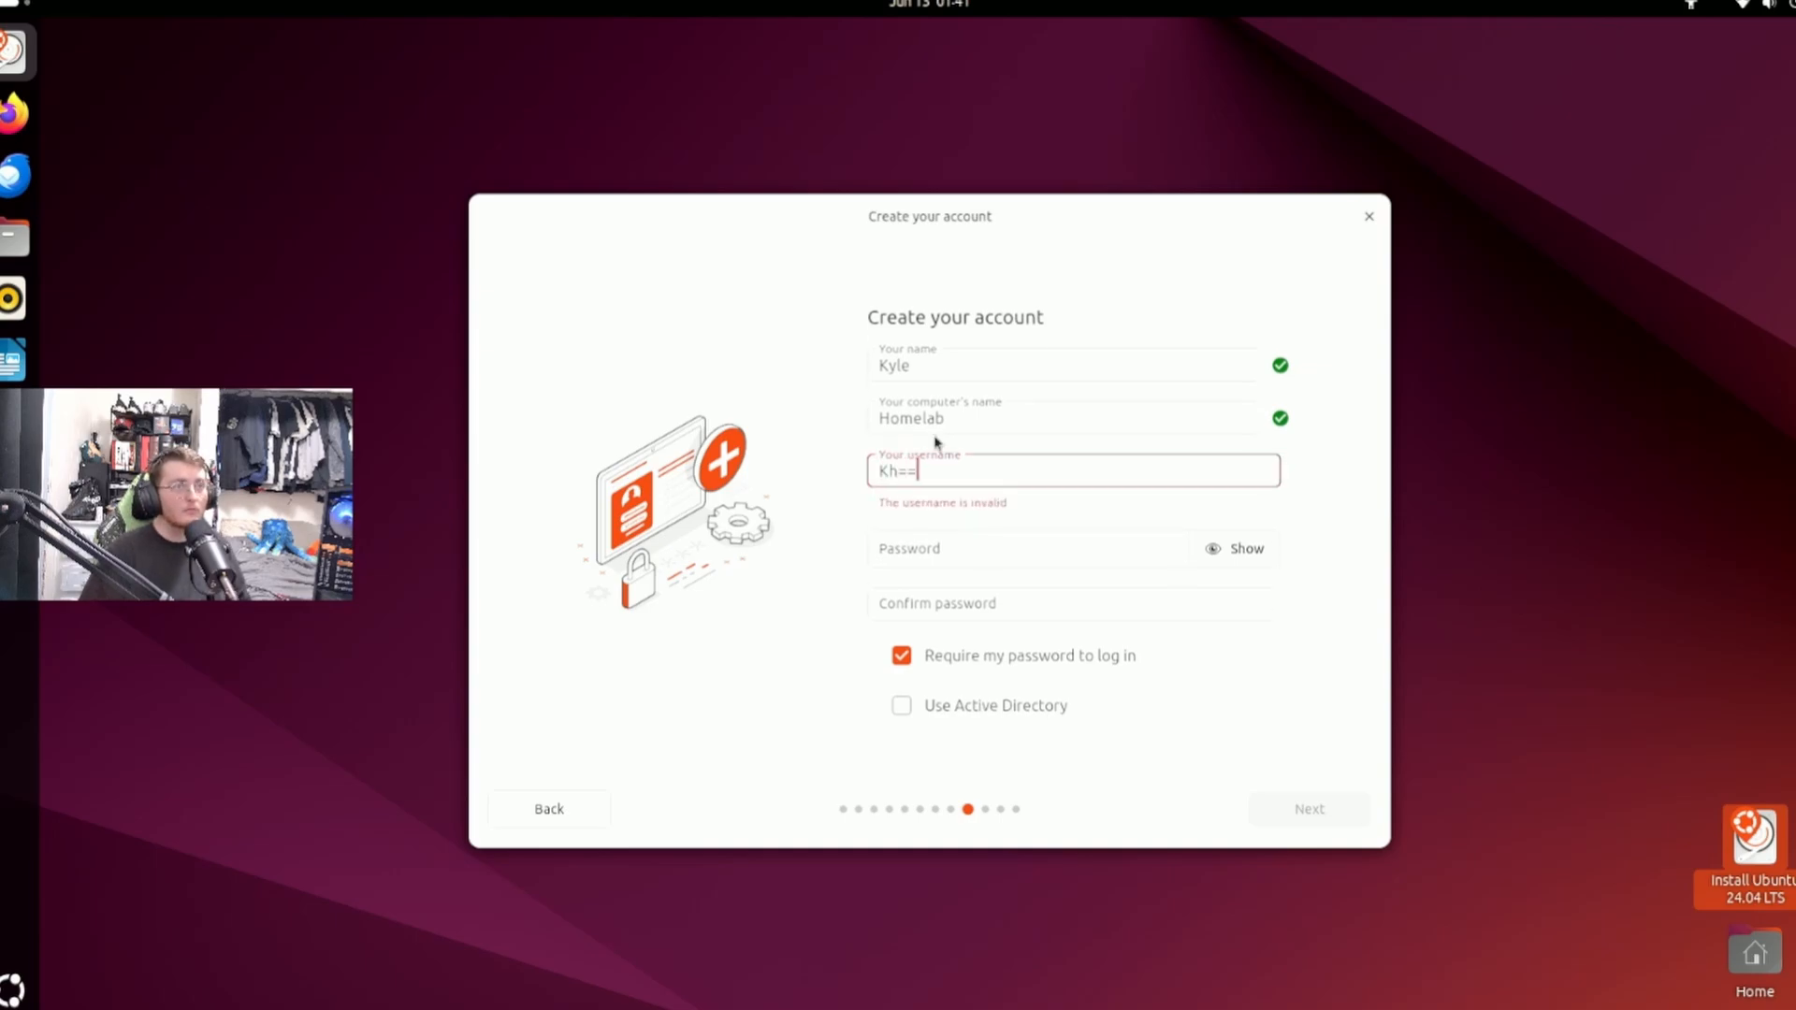
key(BackSpace)
key(BackSpace)
key(BackSpace)
key(BackSpace)
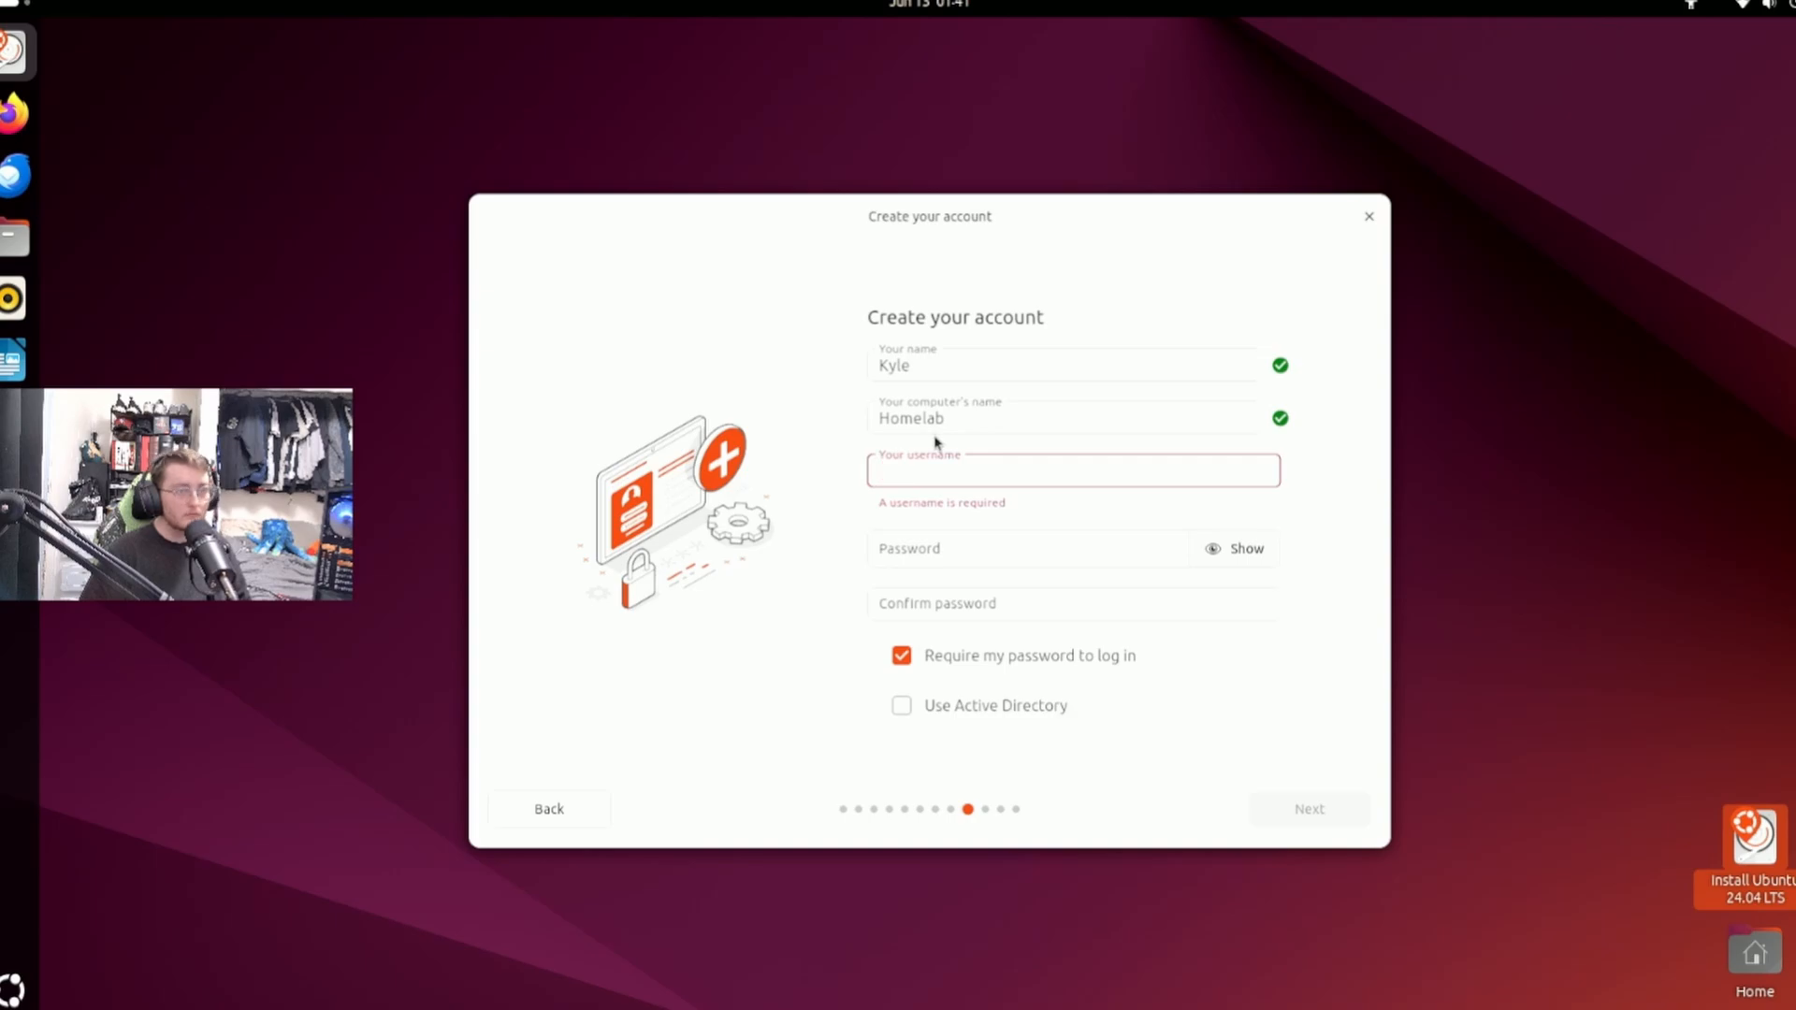
Set the account's username to khomelab.
text(khonme)
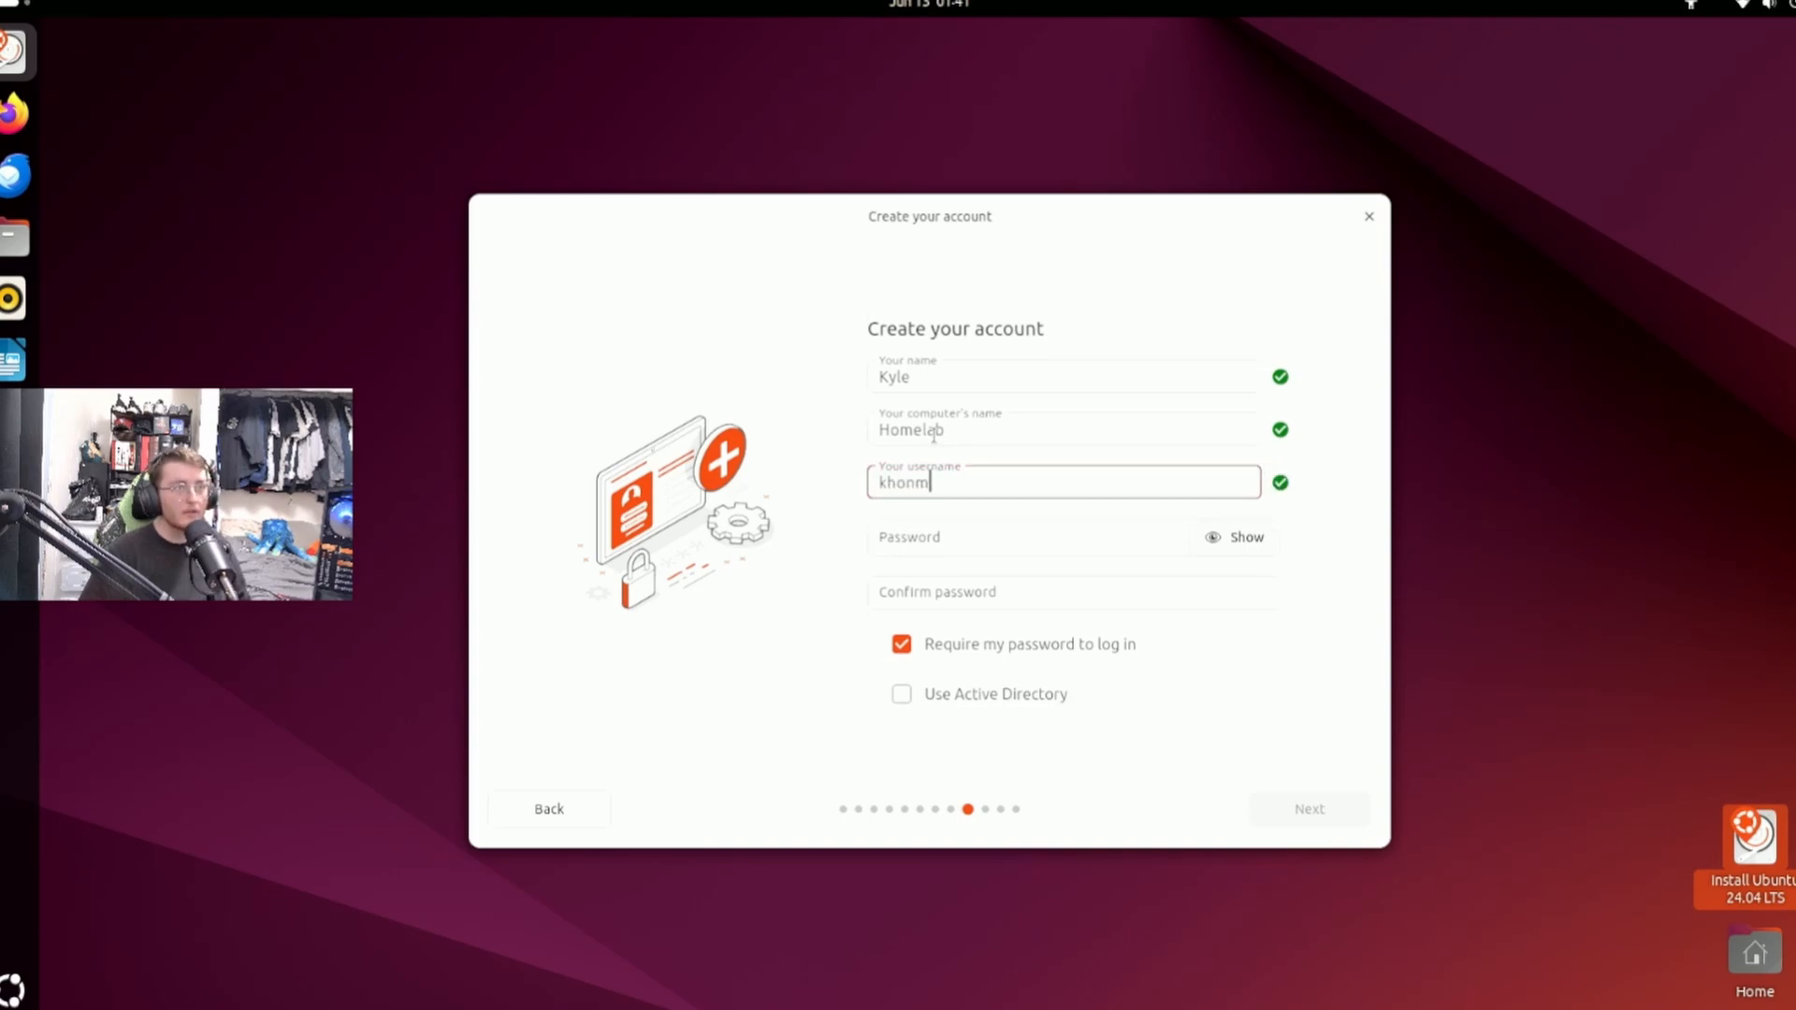
key(BackSpace)
key(BackSpace)
key(BackSpace)
text(omelab)
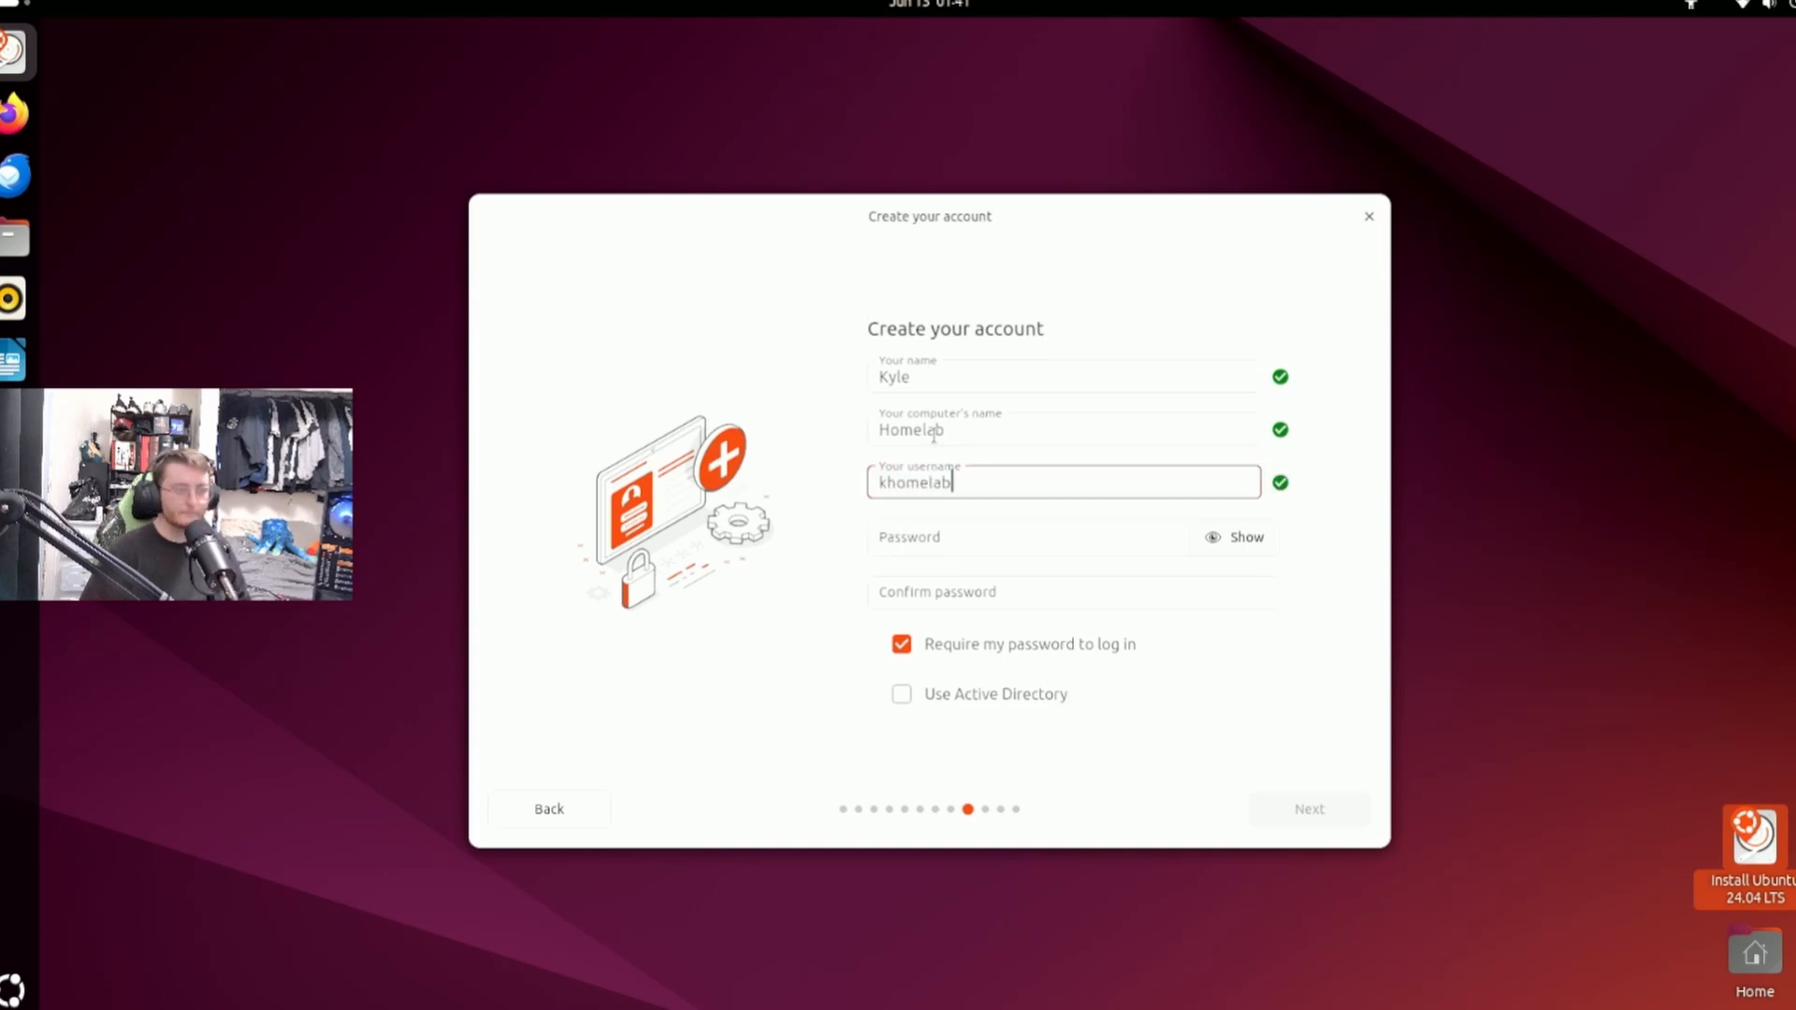
Enter the account password and fill in the password confirmation.
key(Tab)
text(123)
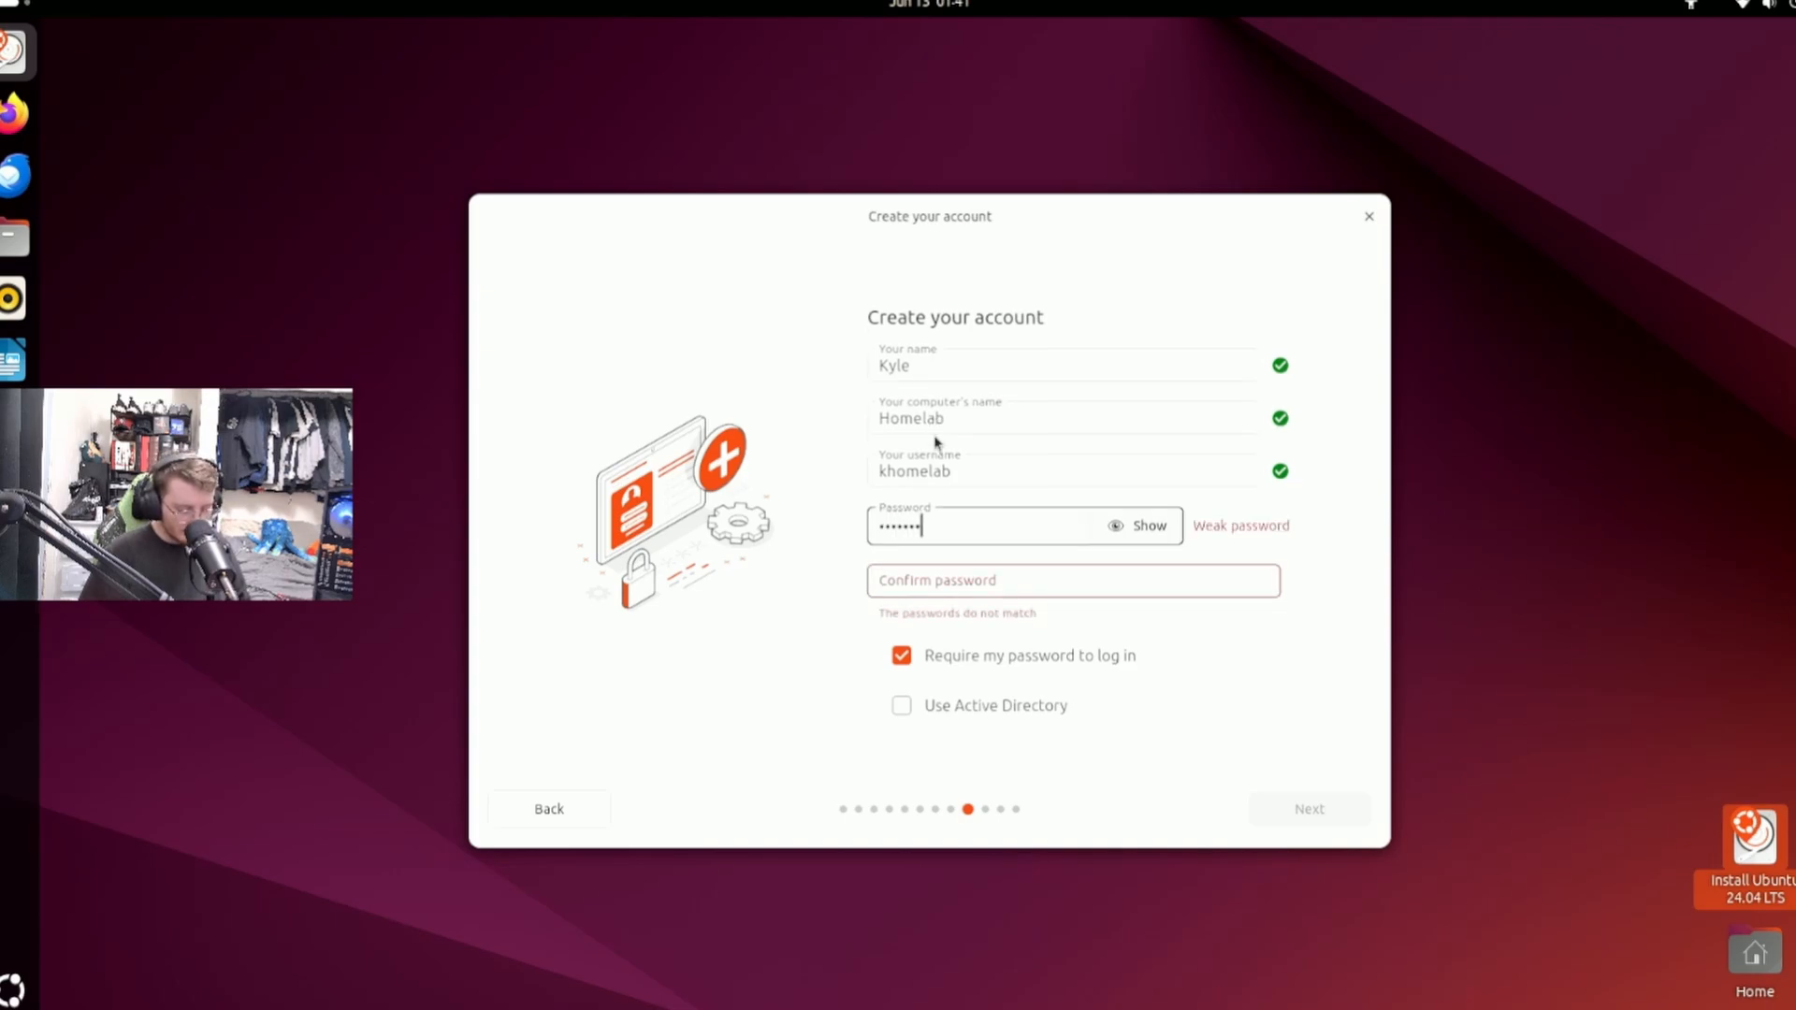
key(Tab)
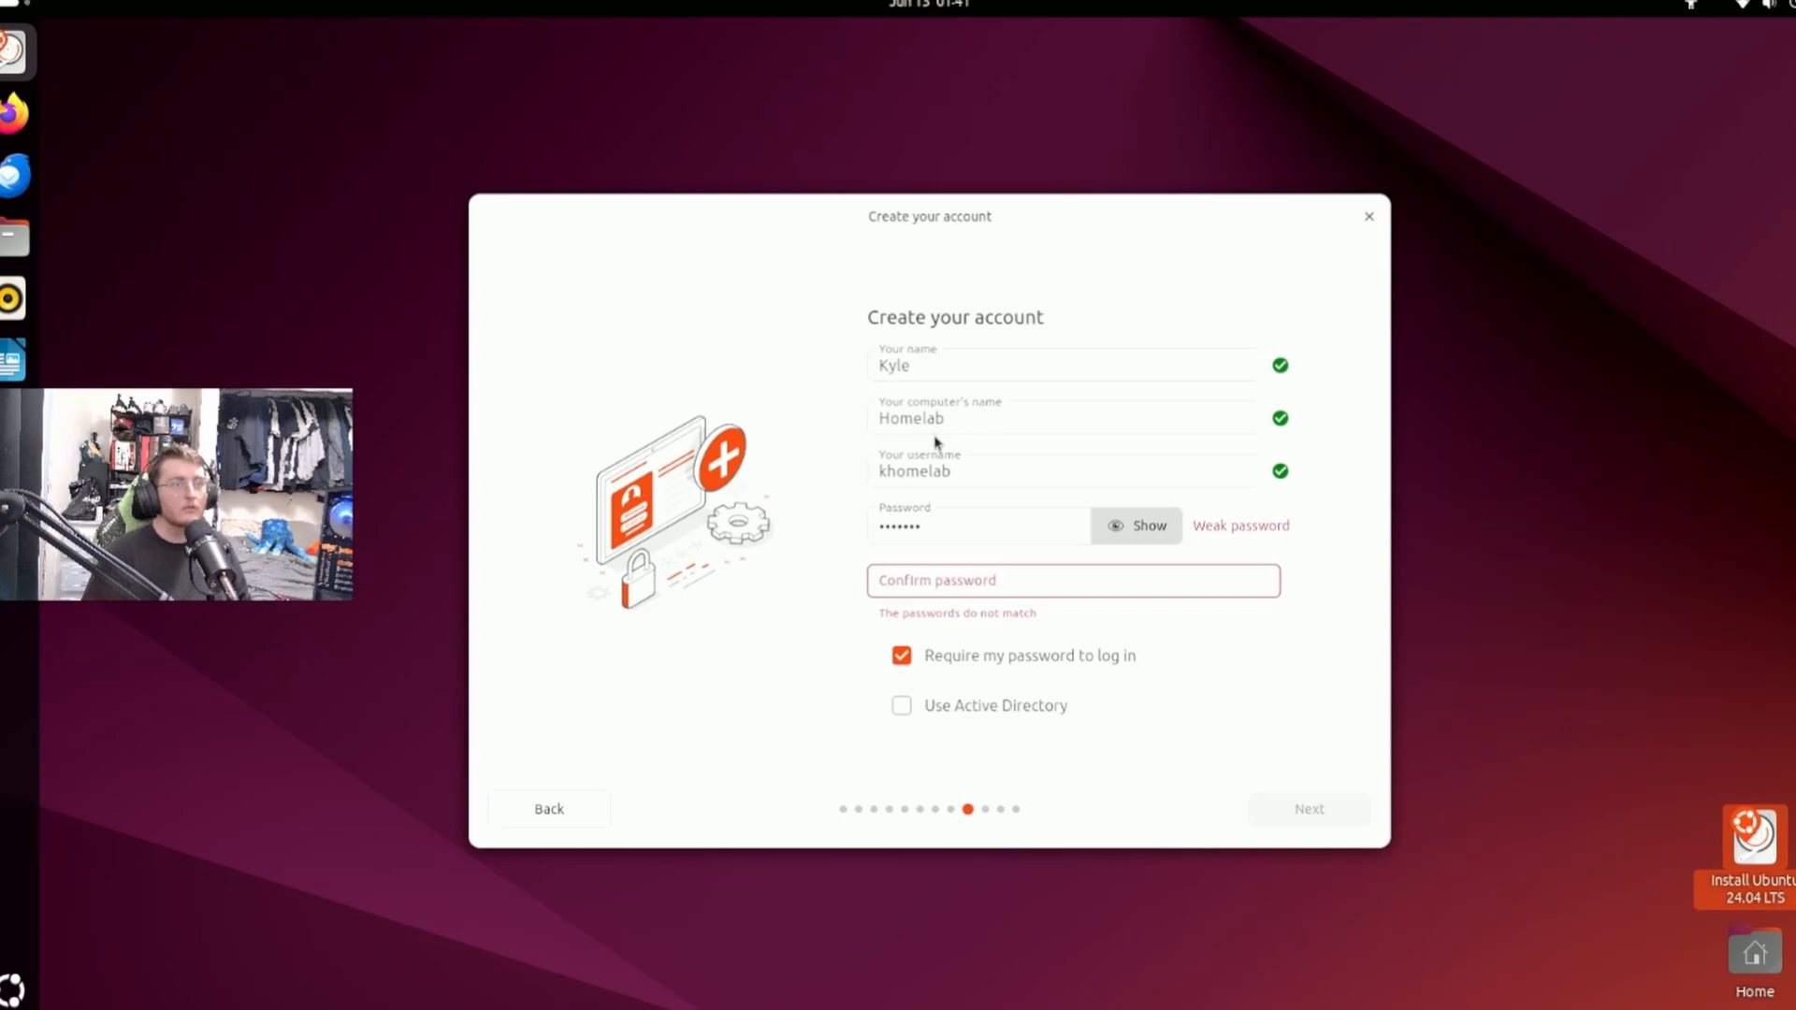
click(1050, 586)
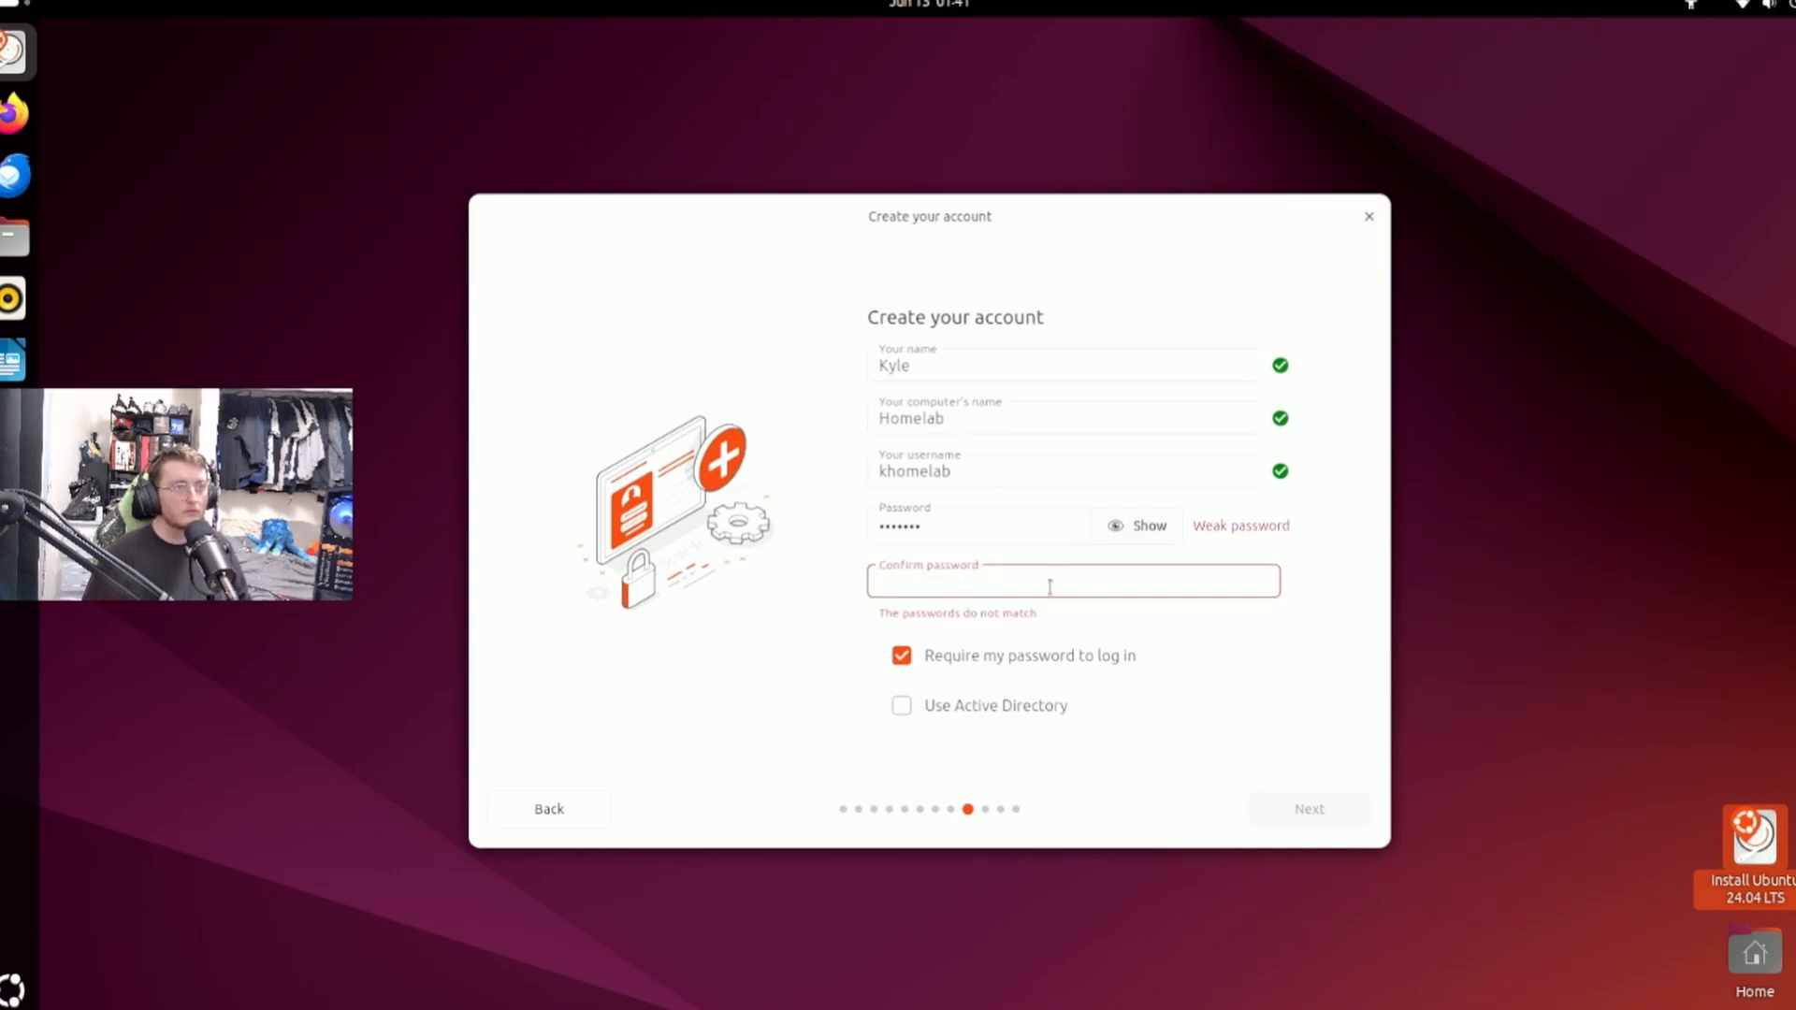
text(k•••)
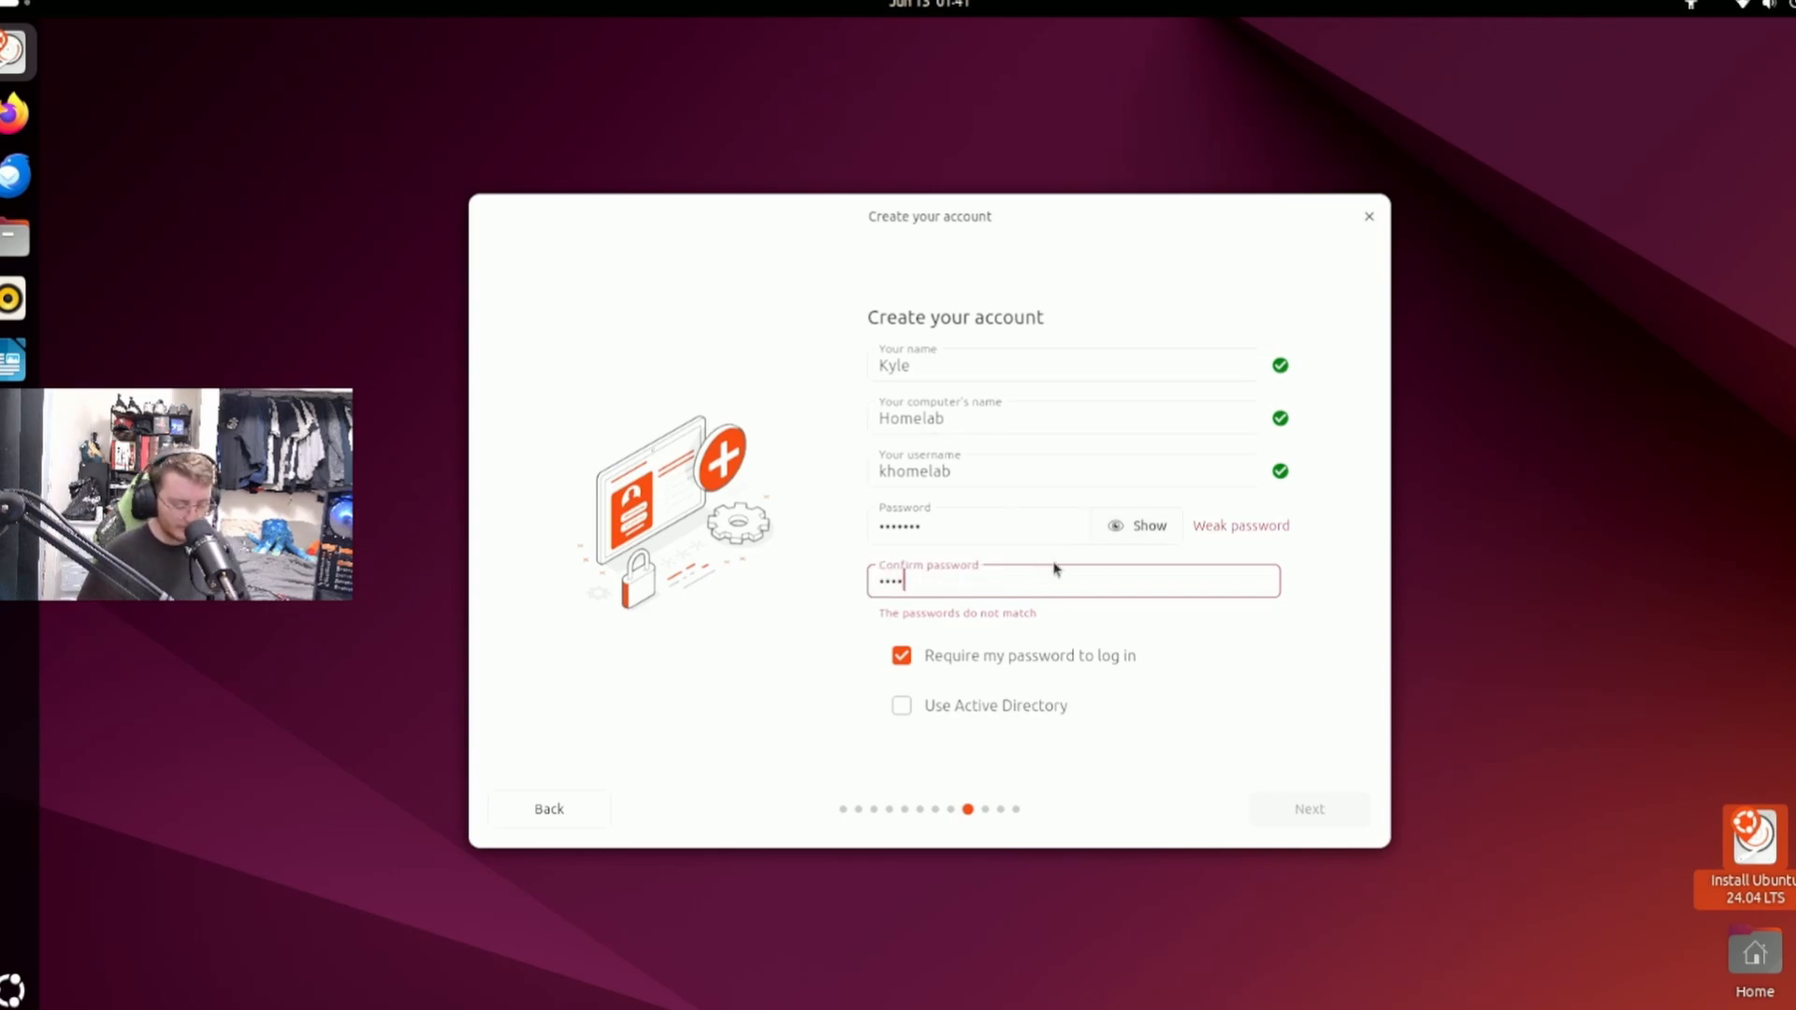
text(••••)
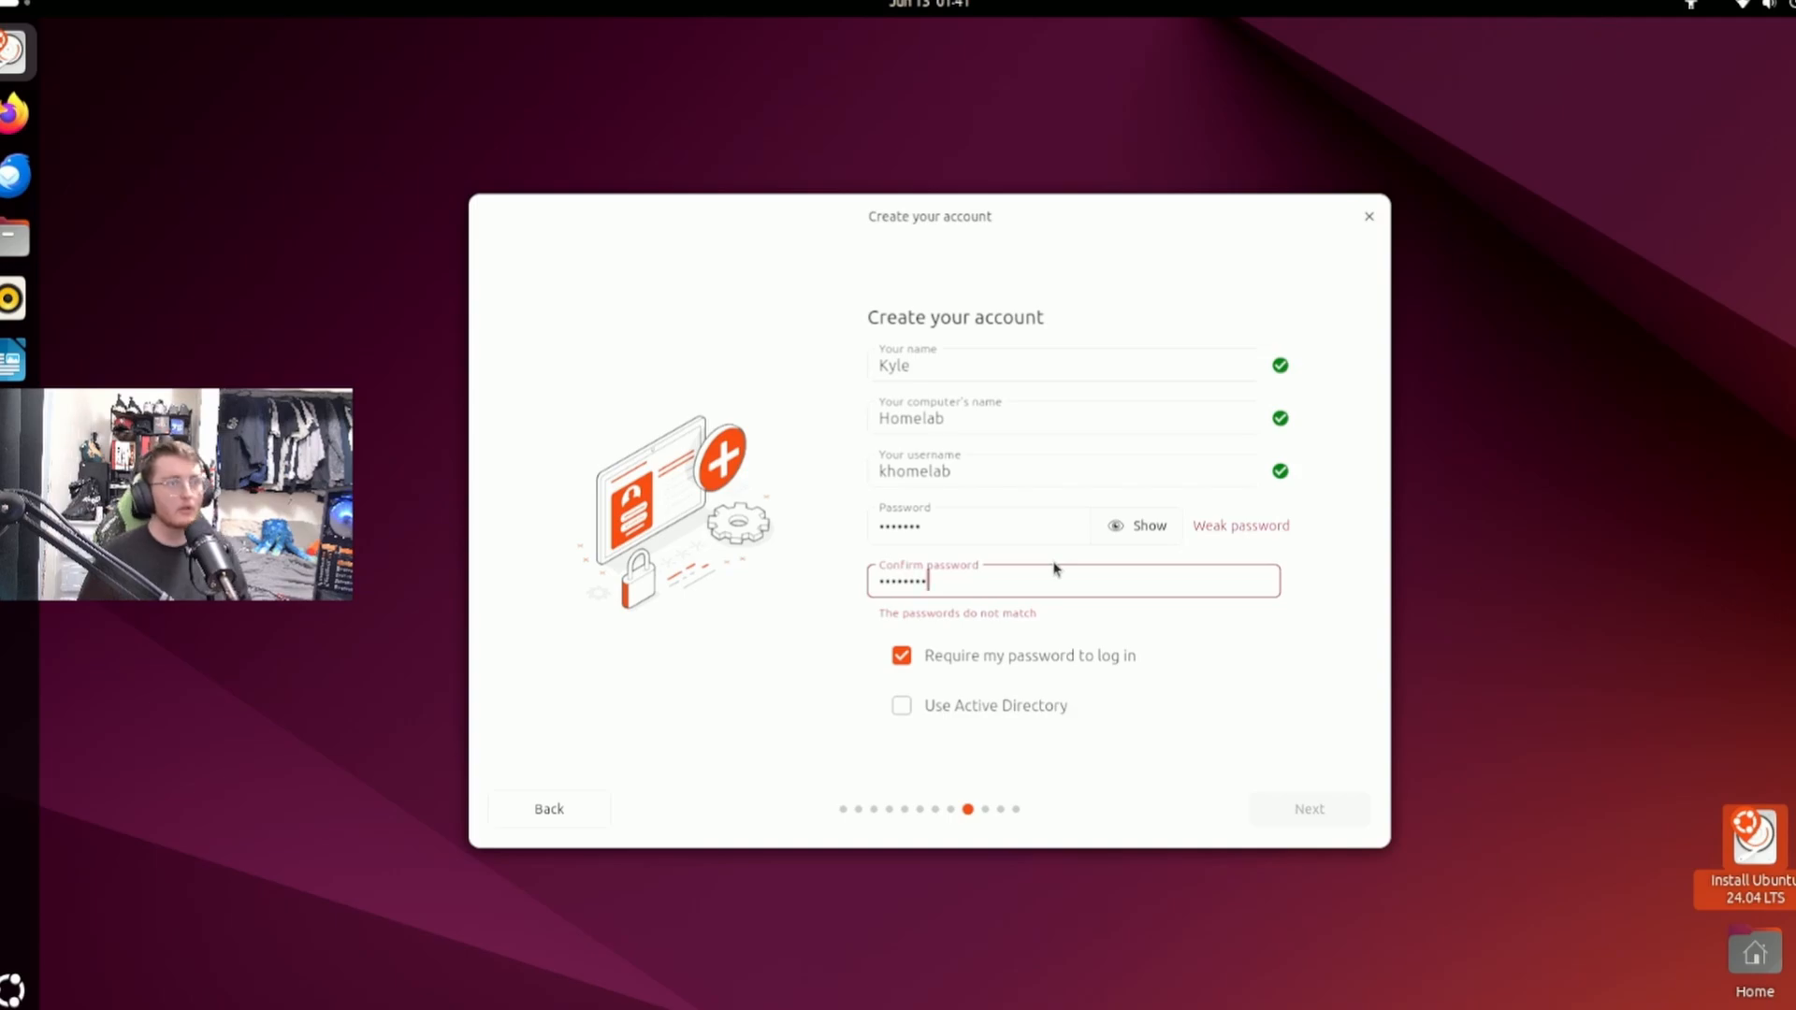
key(BackSpace)
key(BackSpace)
key(BackSpace)
key(BackSpace)
key(BackSpace)
key(BackSpace)
key(BackSpace)
key(BackSpace)
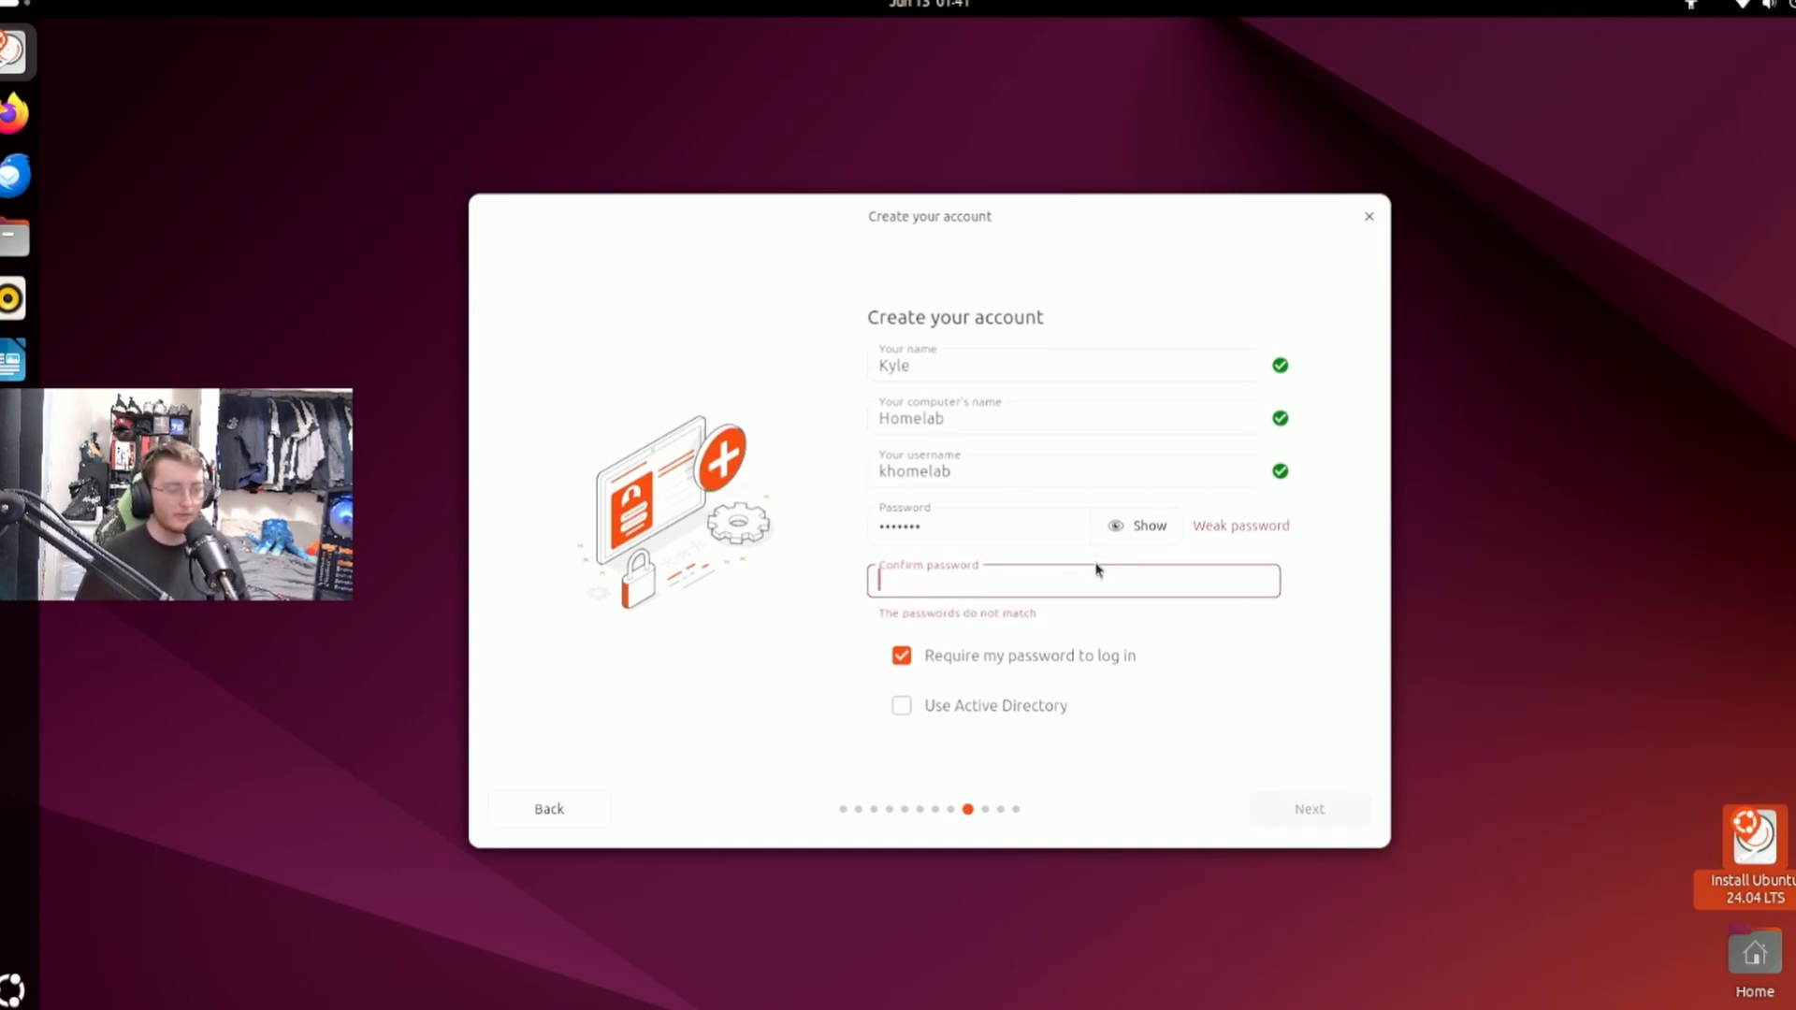
text(••••••••)
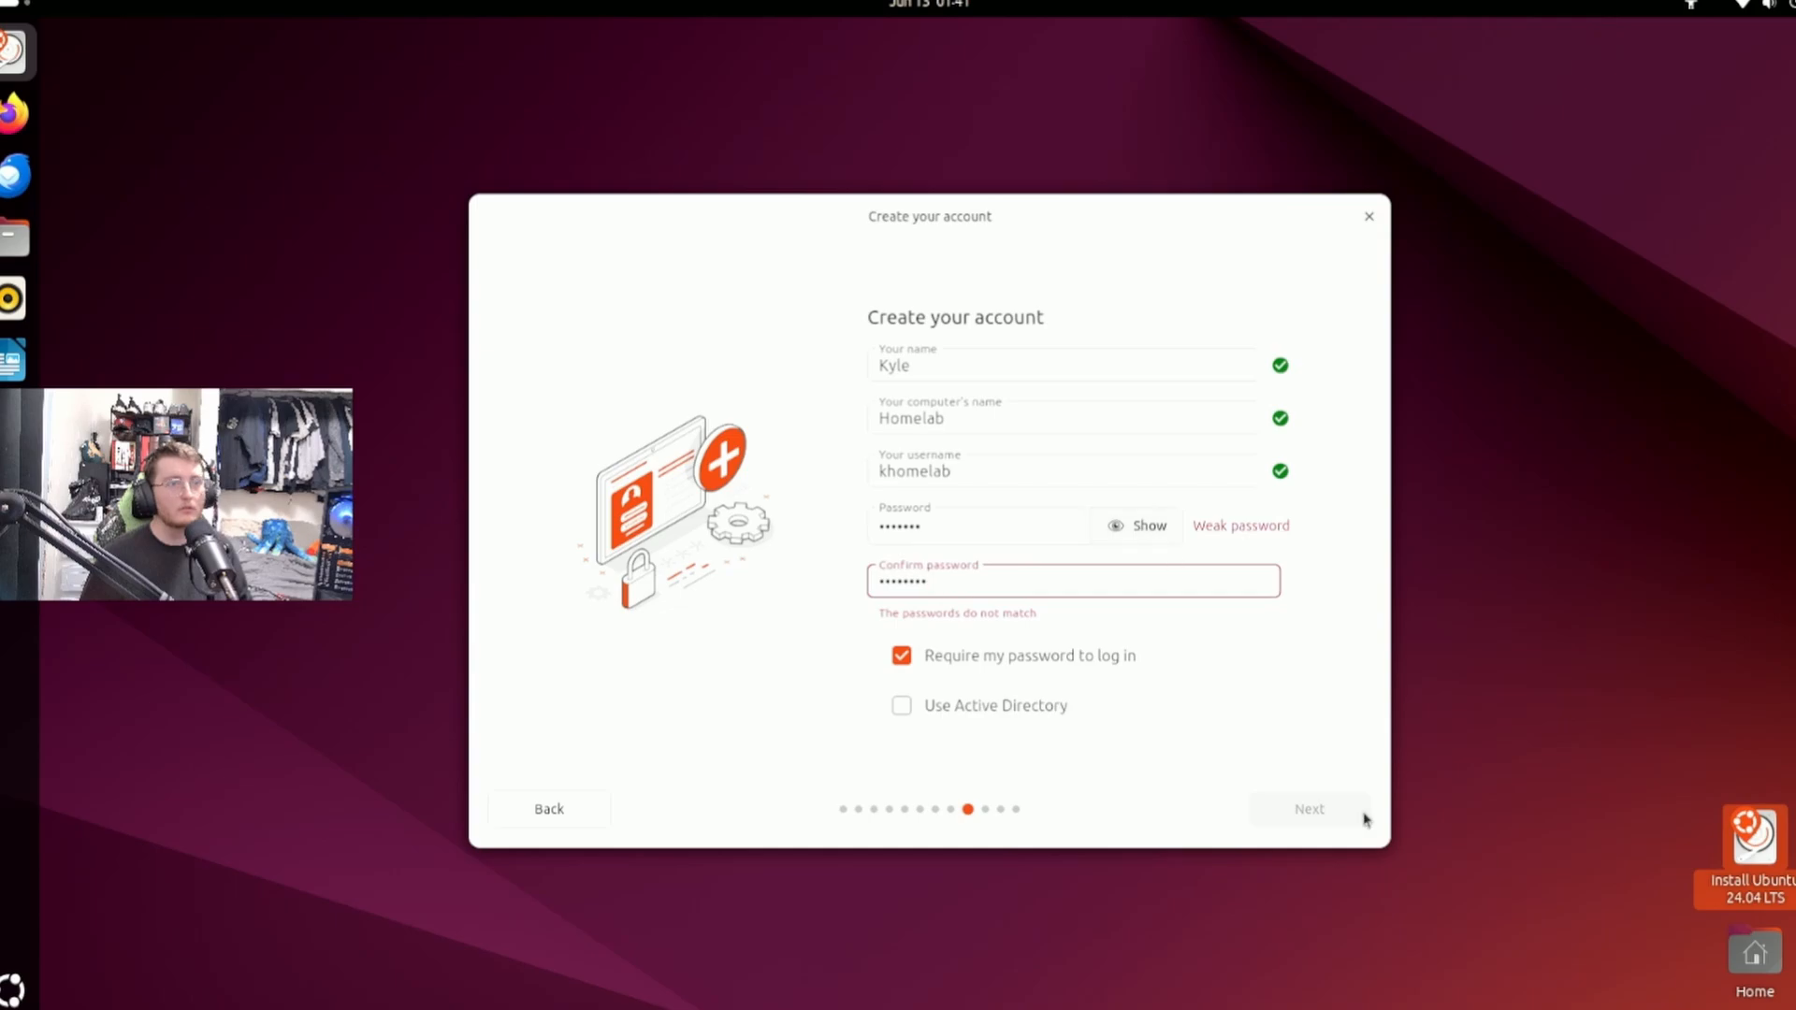
Re-enter the account password so that it matches the confirmation.
double_click(985, 525)
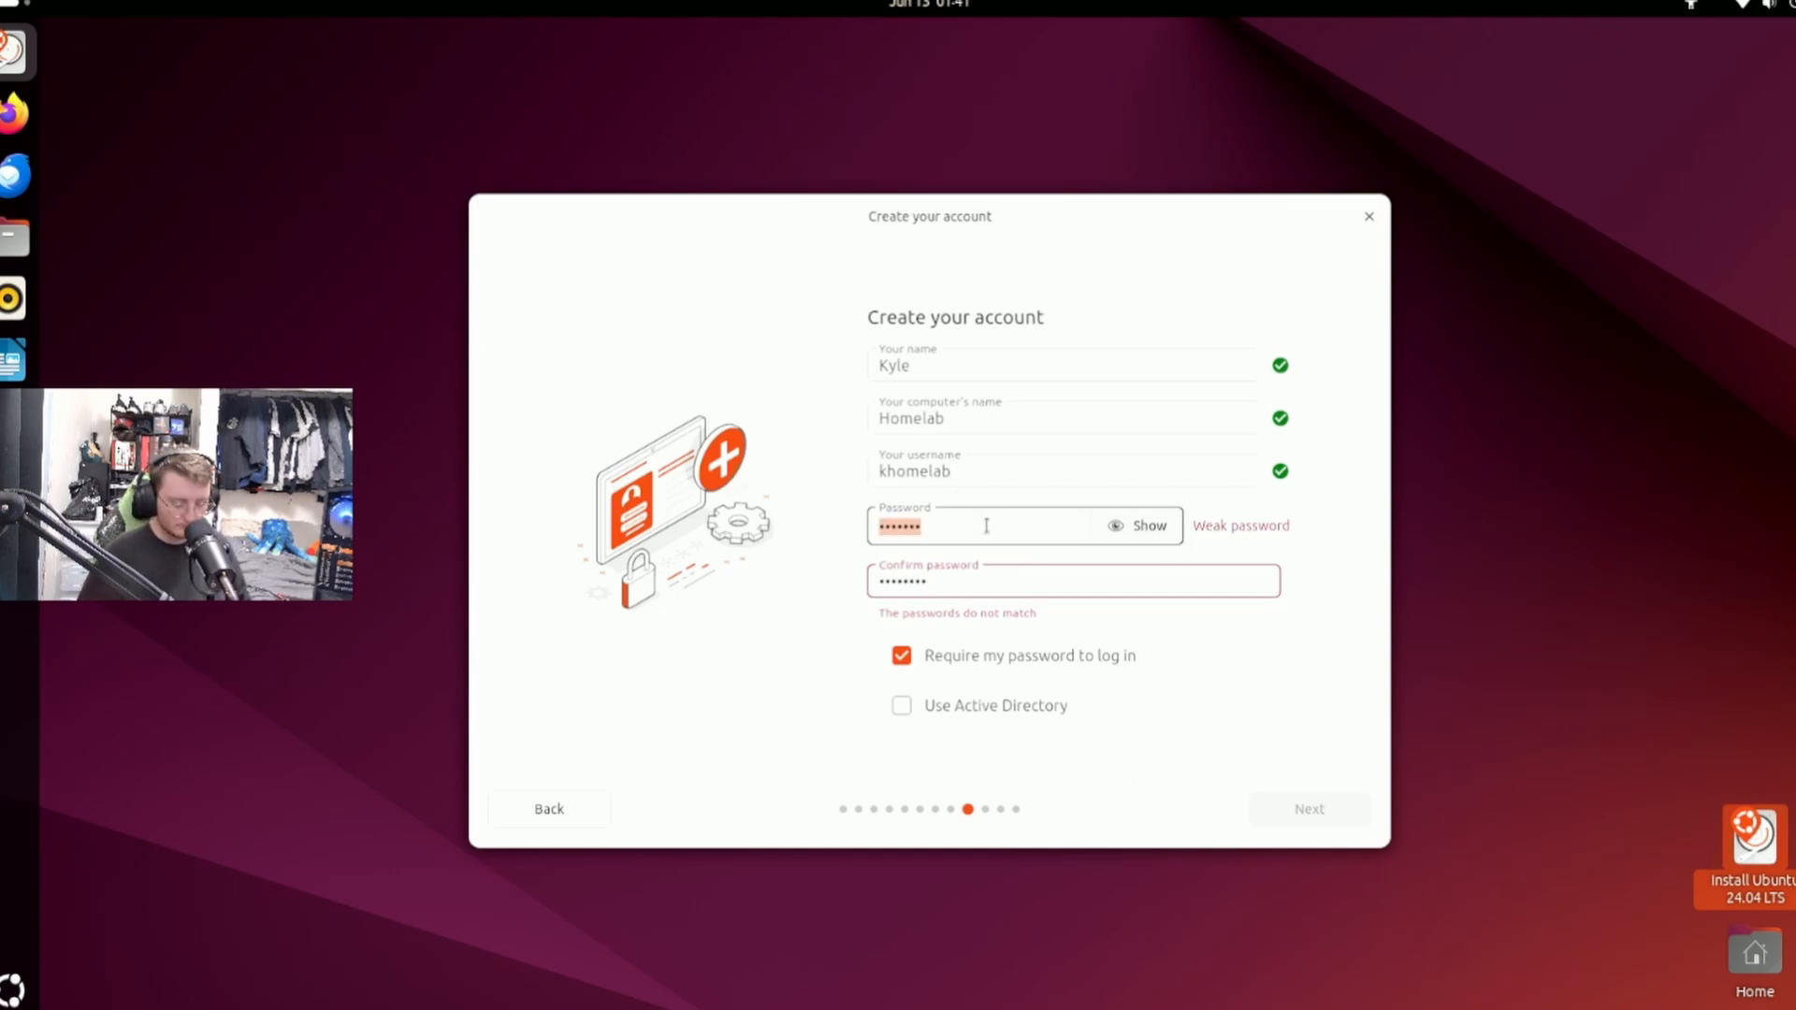
text(•••••••)
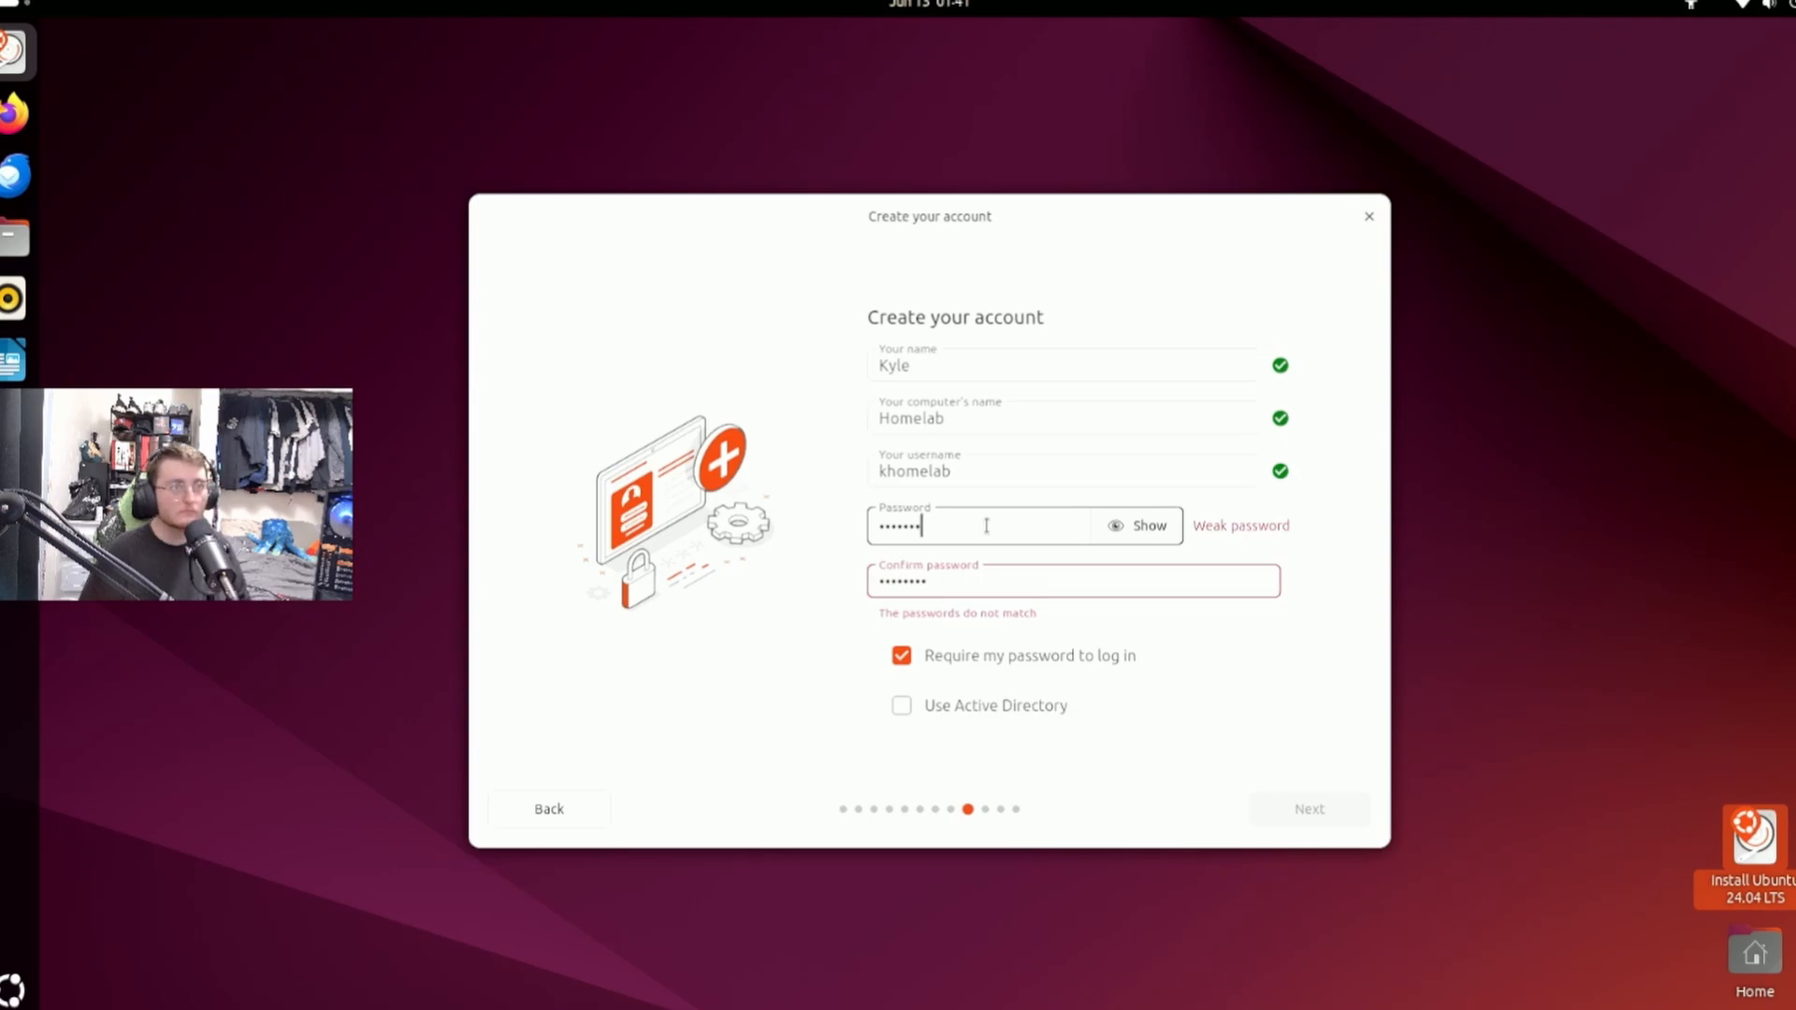
text(•)
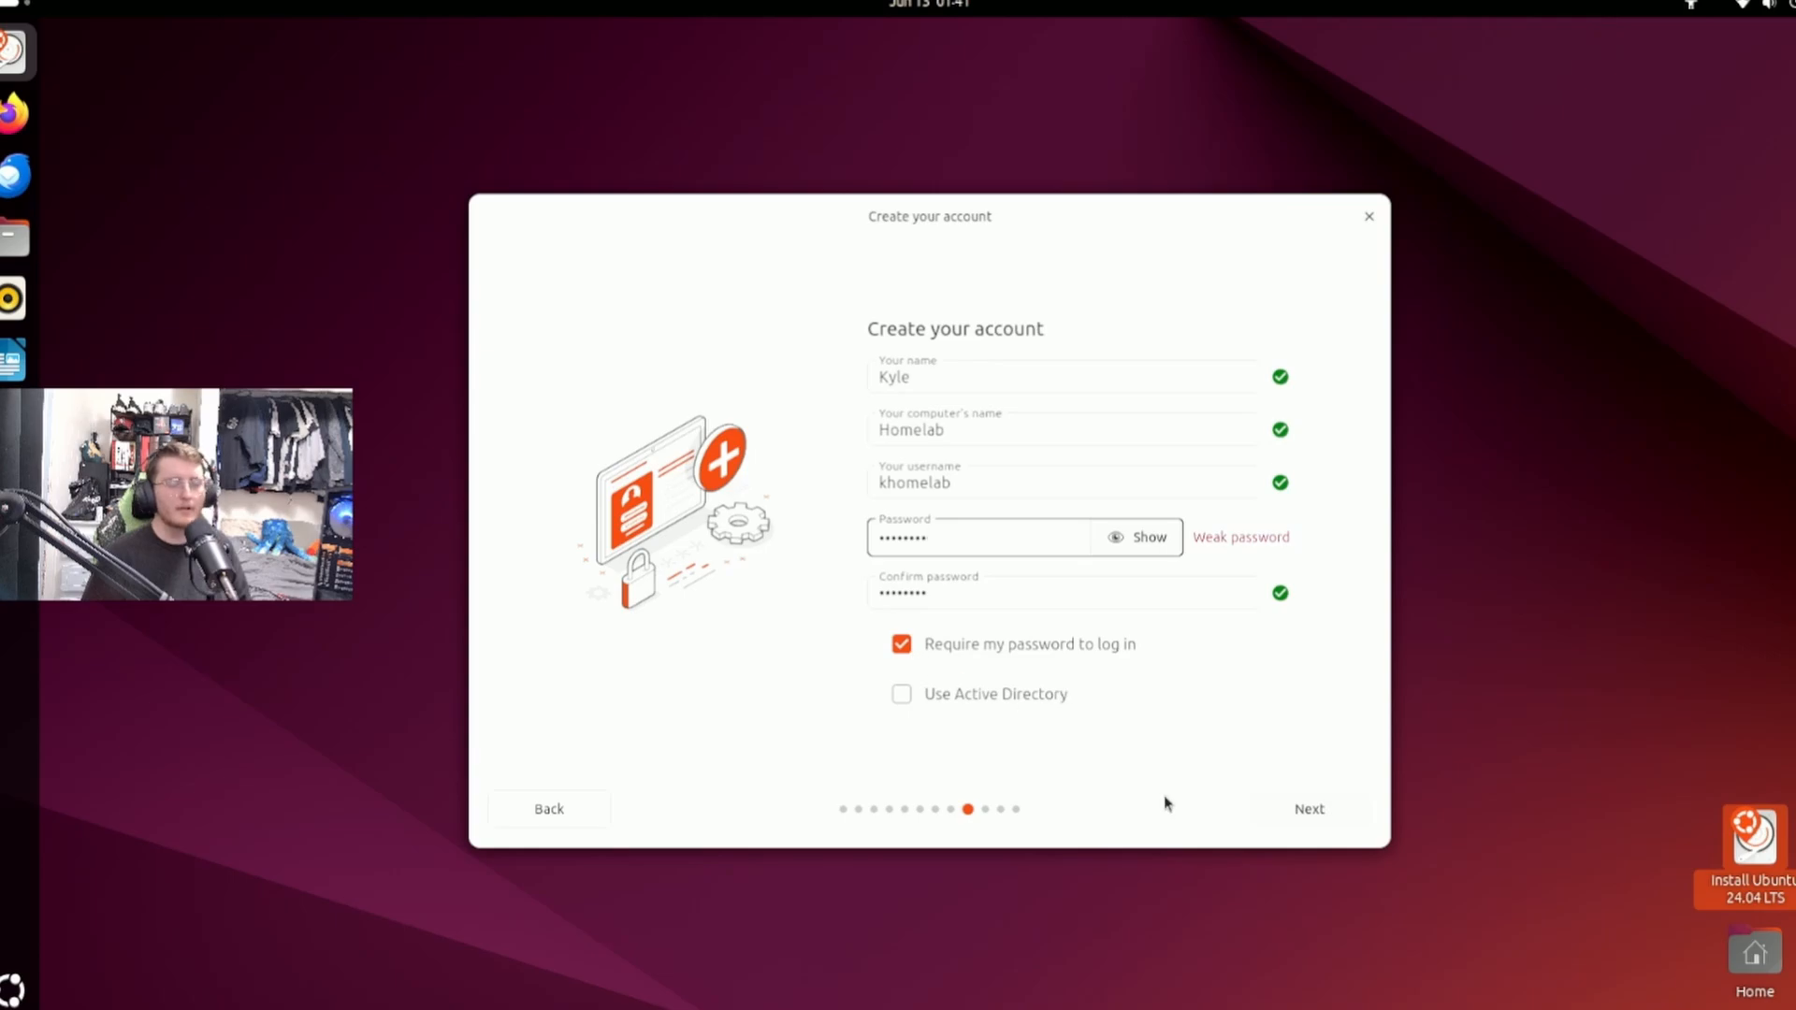
Turn off the password requirement at login, then accept the Los Angeles location with the America/Los Angeles timezone.
click(973, 647)
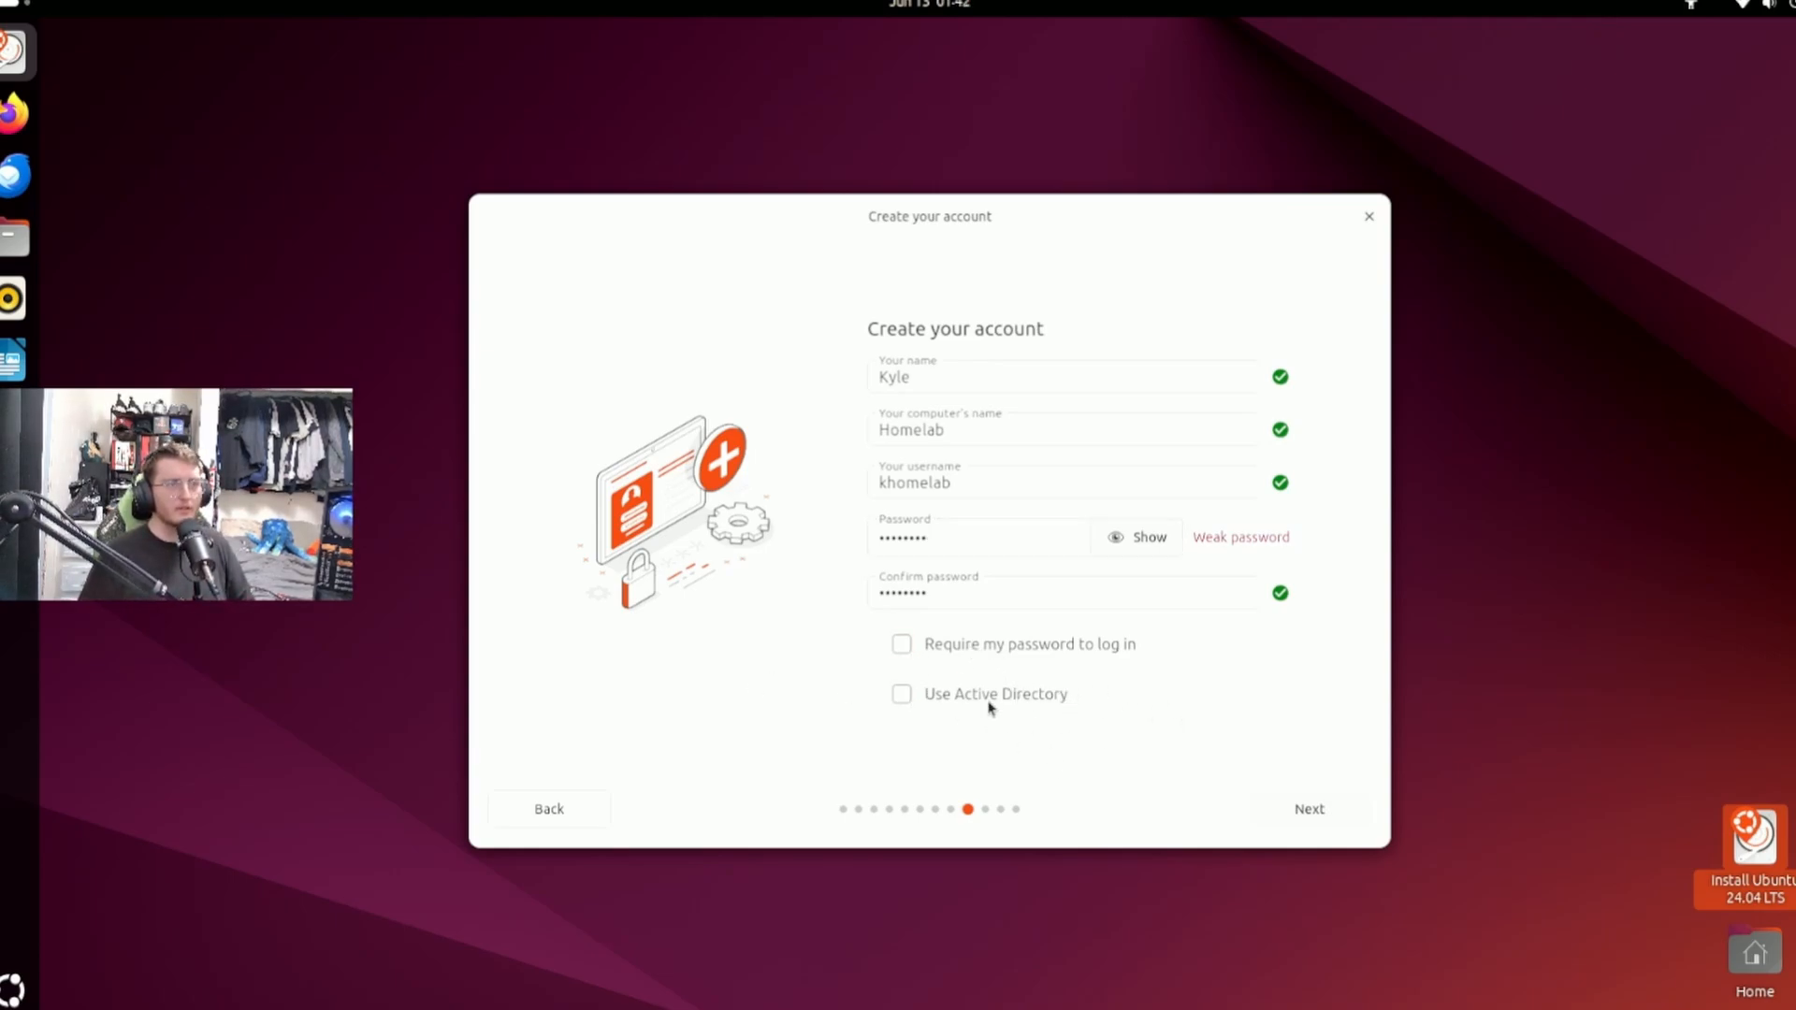
click(1300, 820)
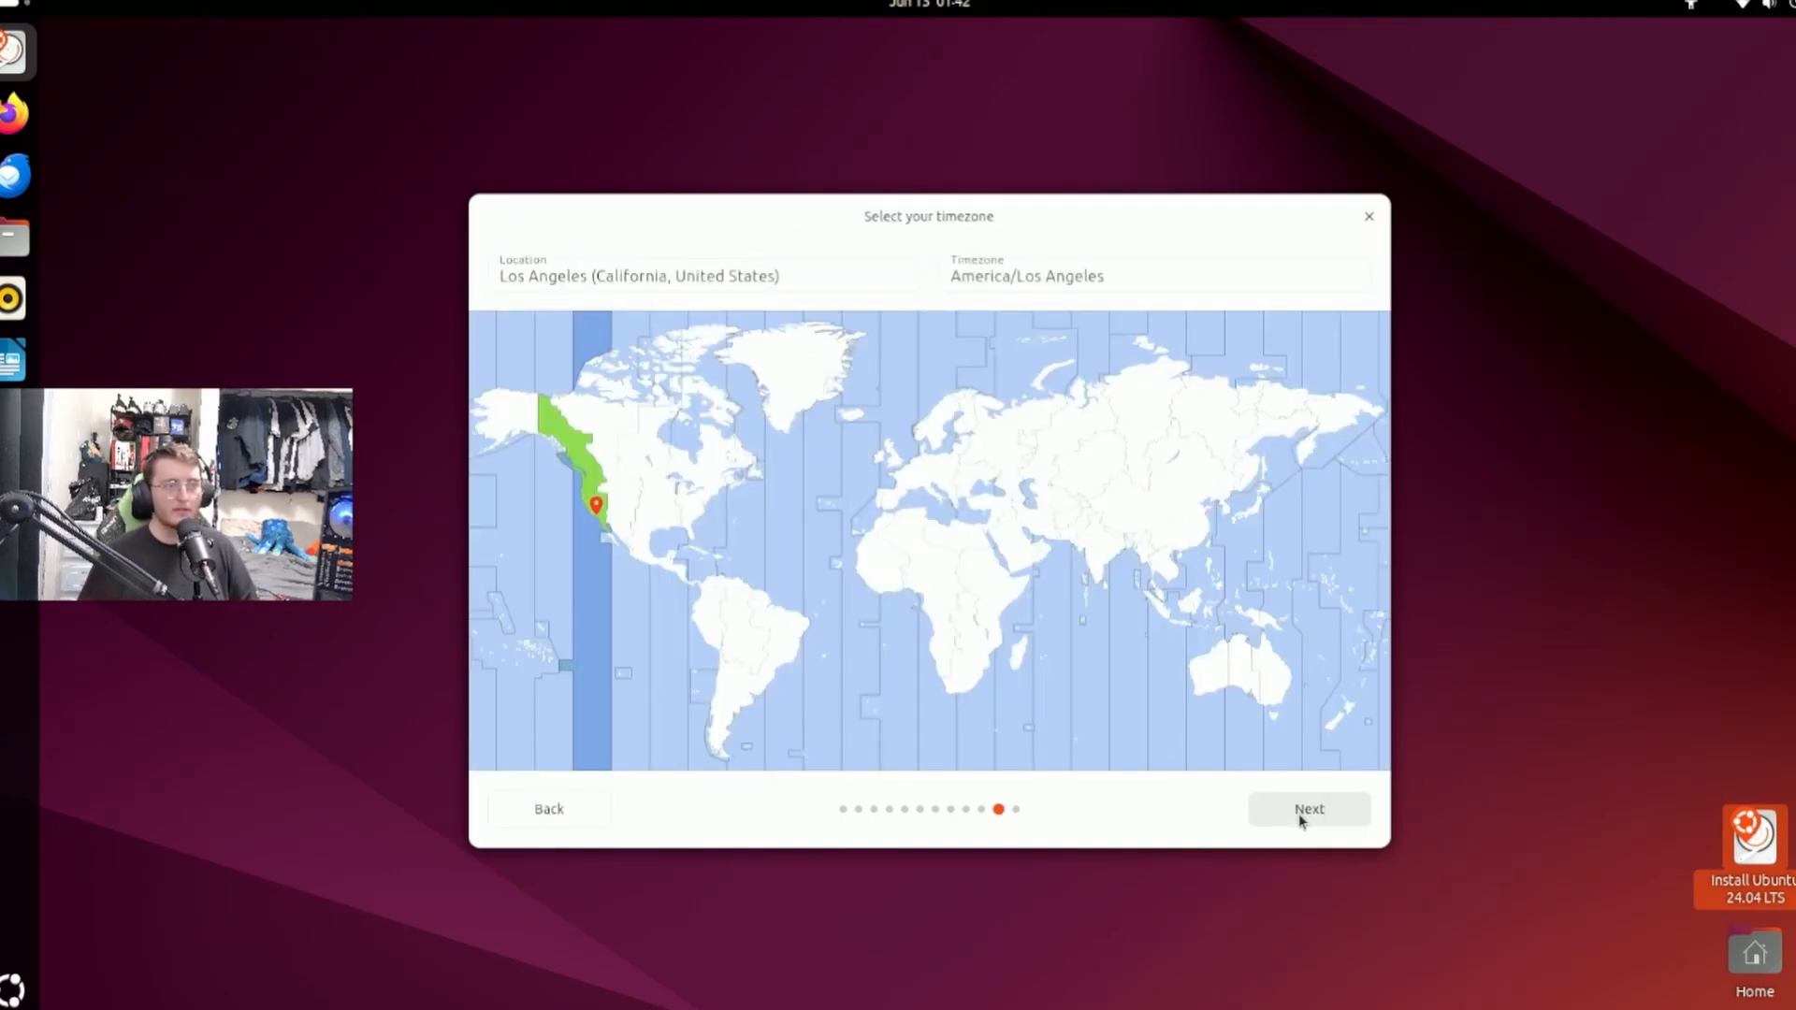
click(1300, 820)
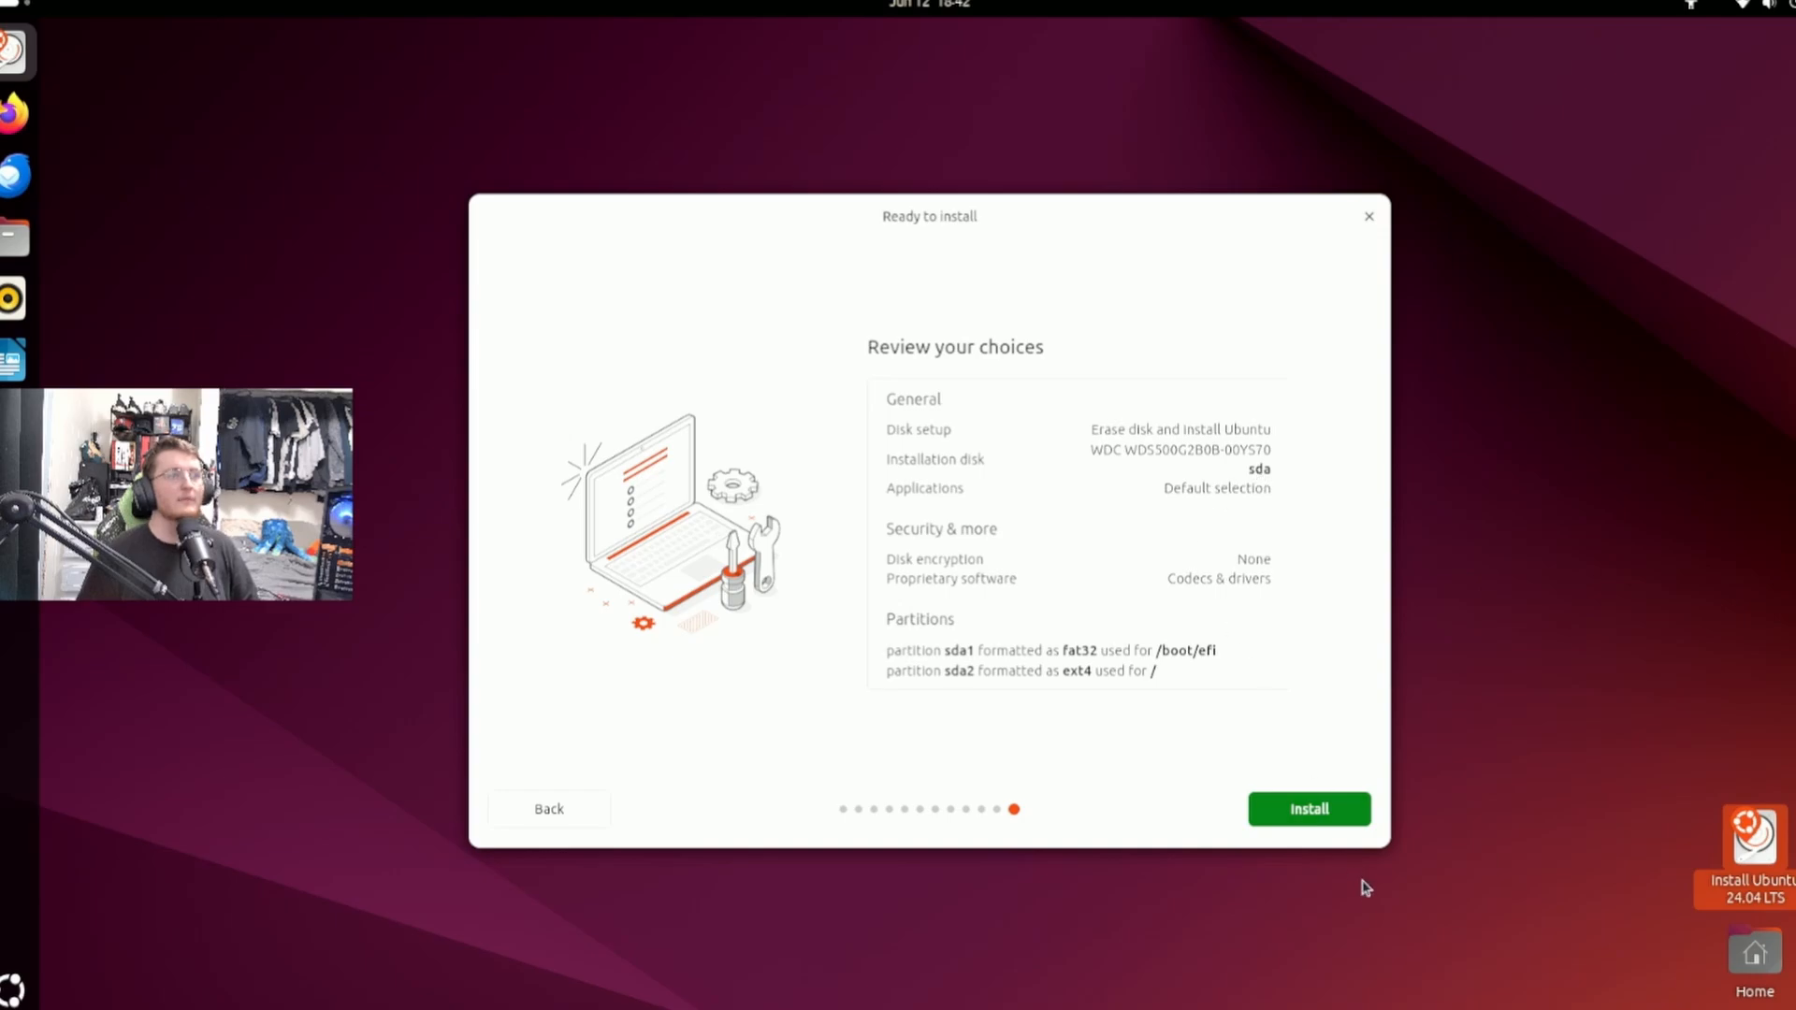
Install Ubuntu with the reviewed choices and restart the computer into the new system.
click(1350, 812)
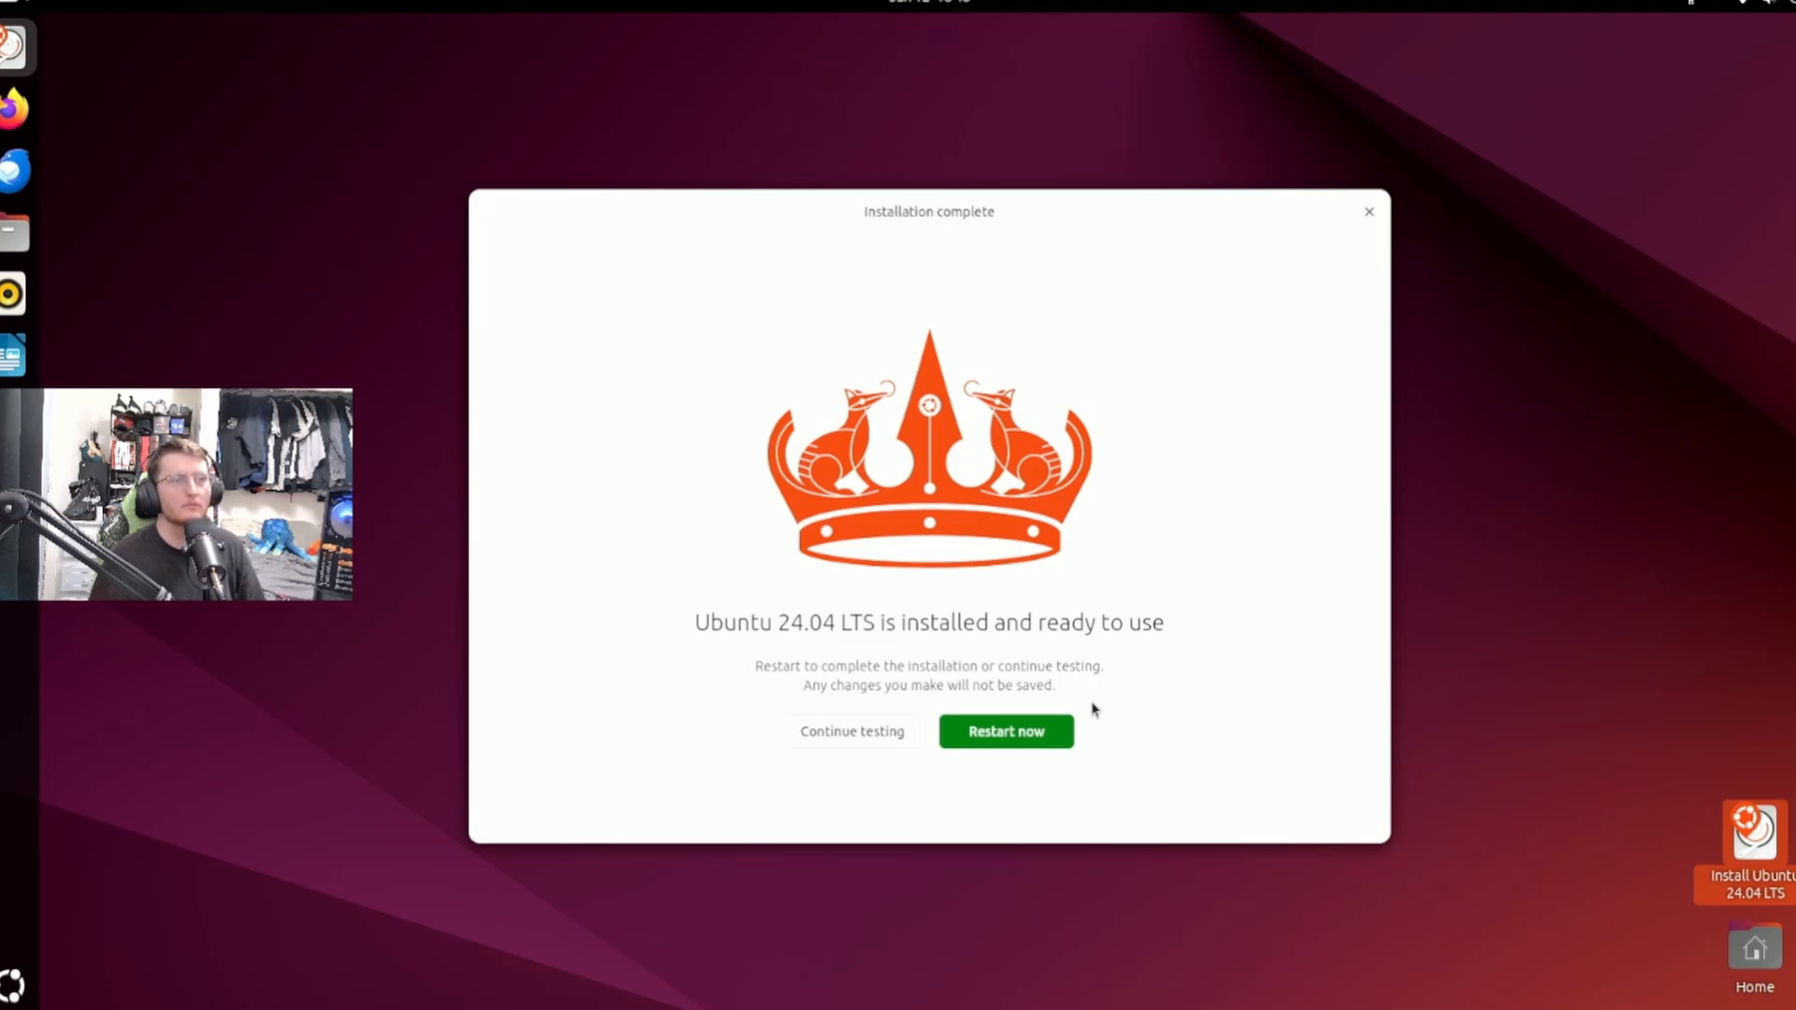
click(1017, 742)
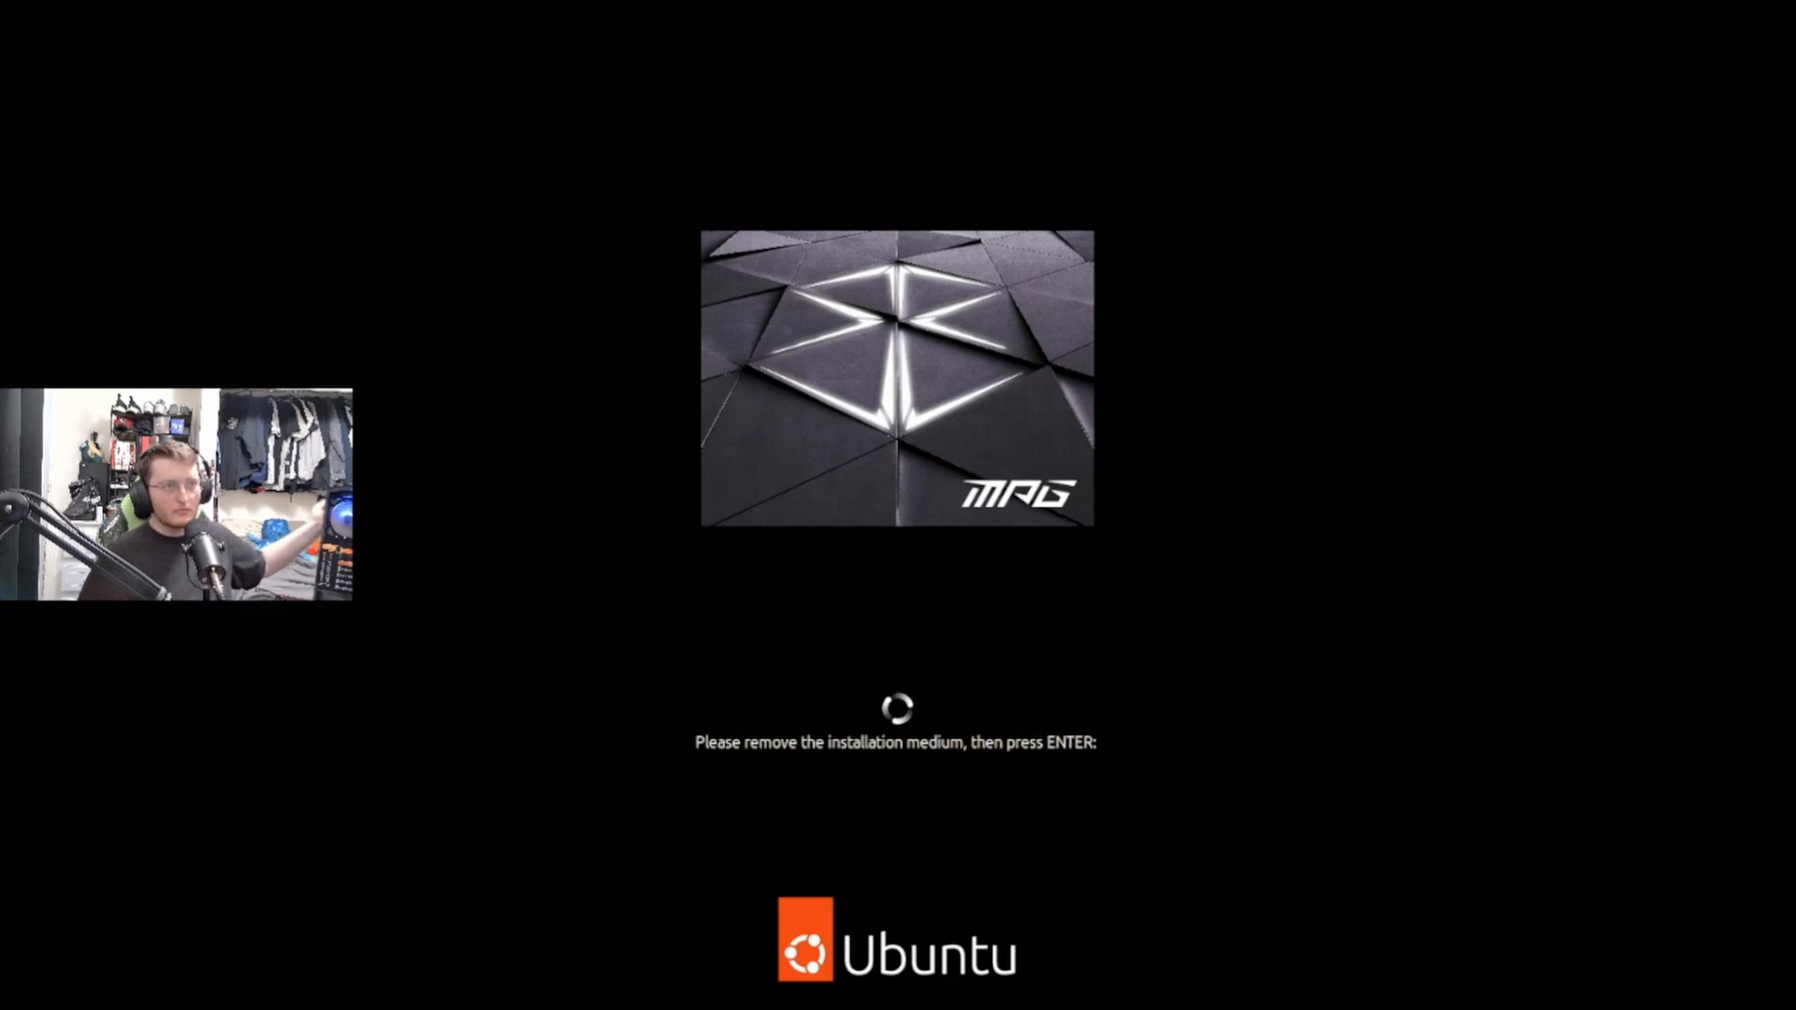
key(Return)
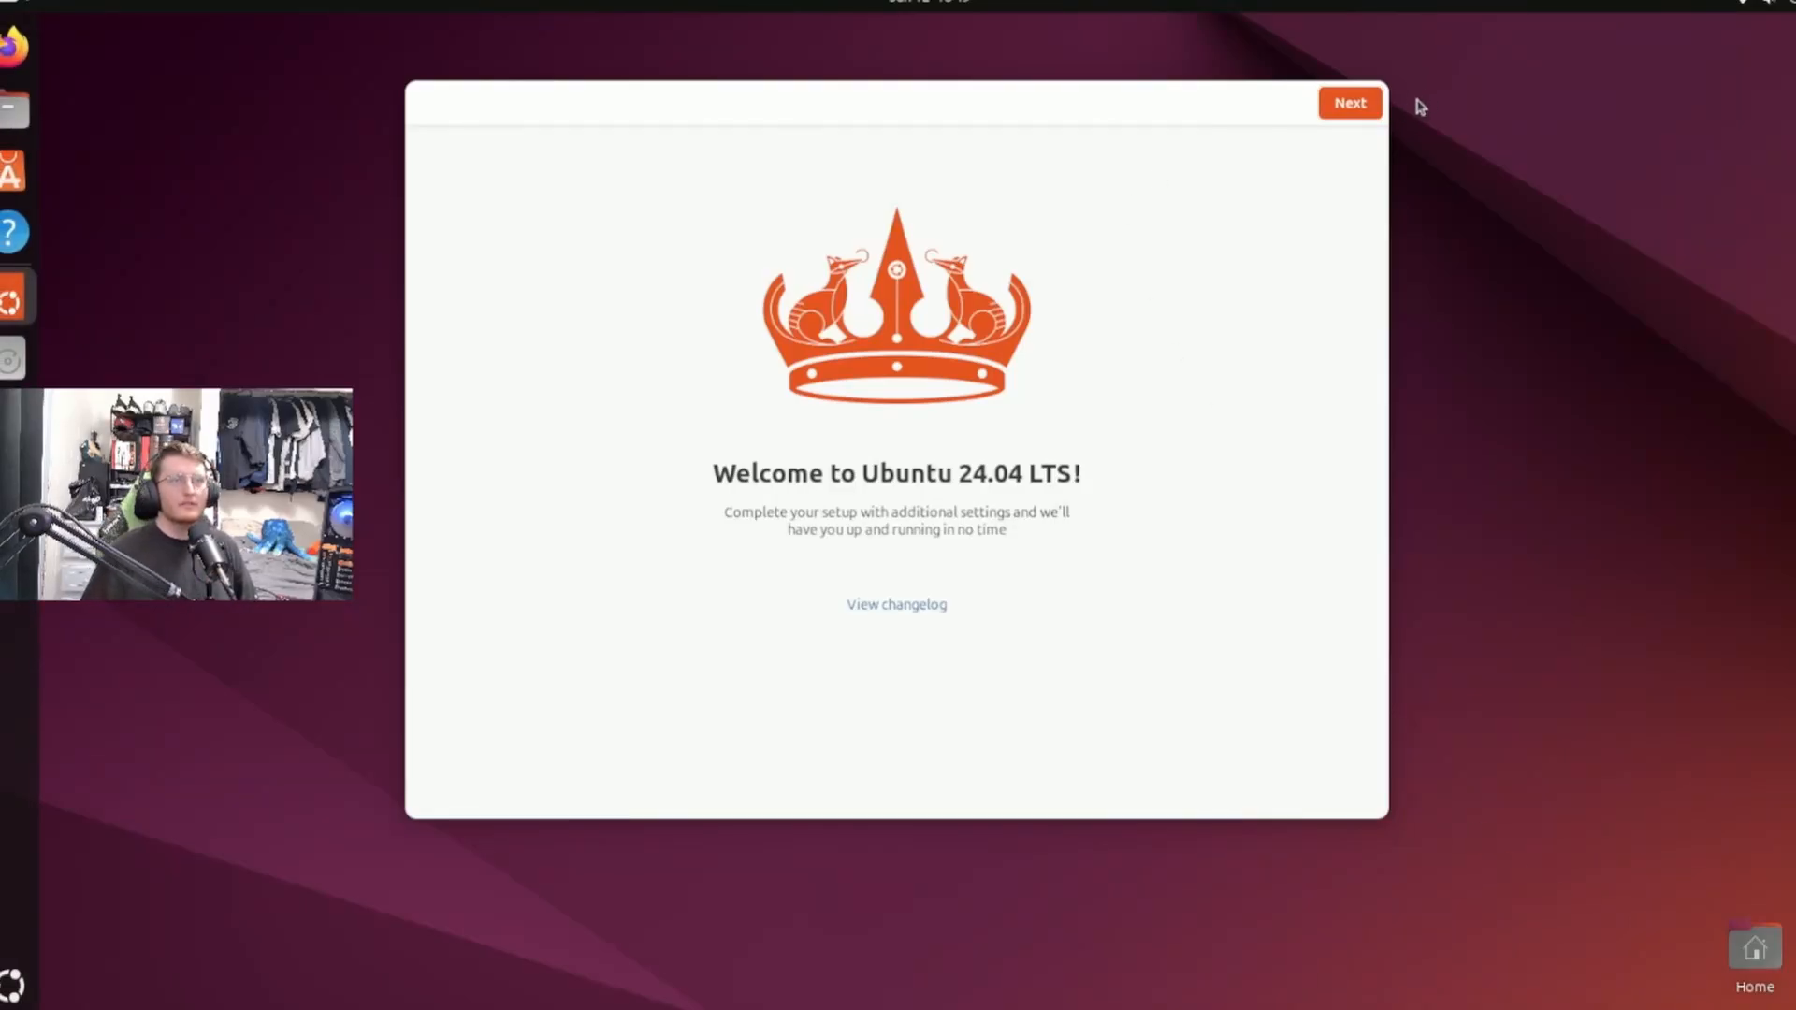
Complete the Ubuntu 24.04 LTS welcome setup, skipping Ubuntu Pro for now and sharing system data with the Ubuntu team.
click(1366, 97)
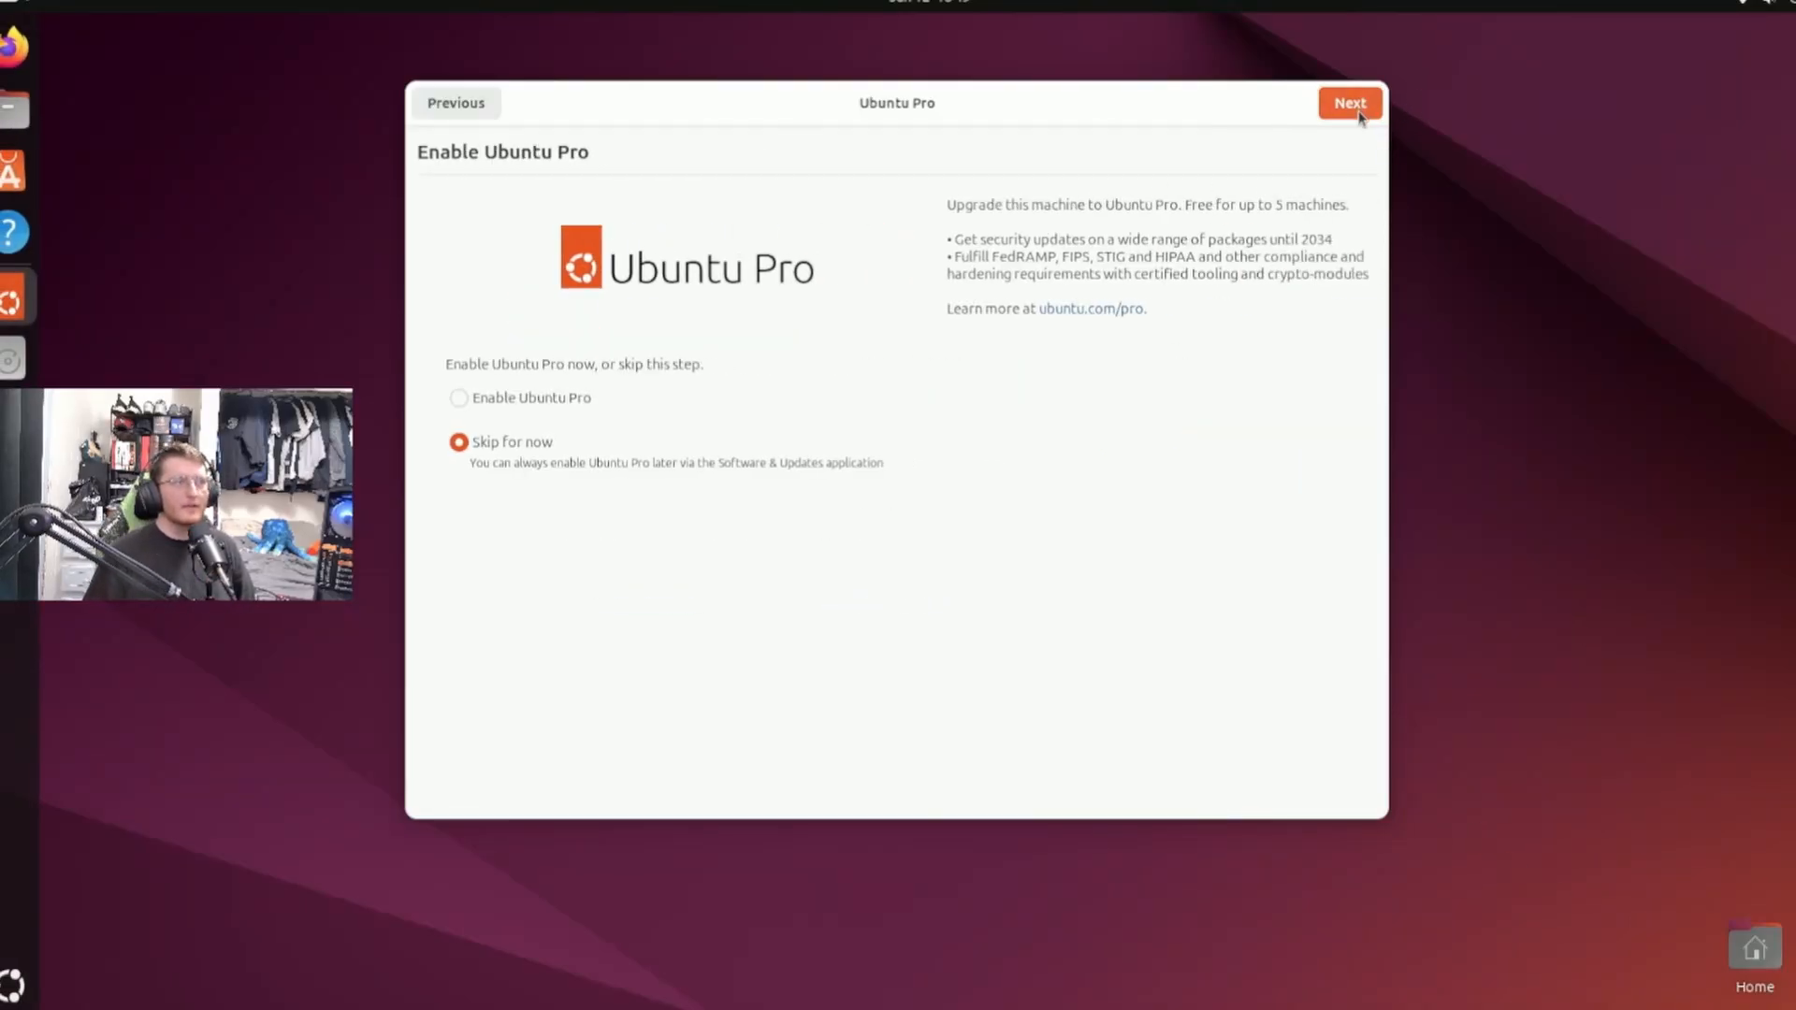
click(1344, 114)
click(1344, 116)
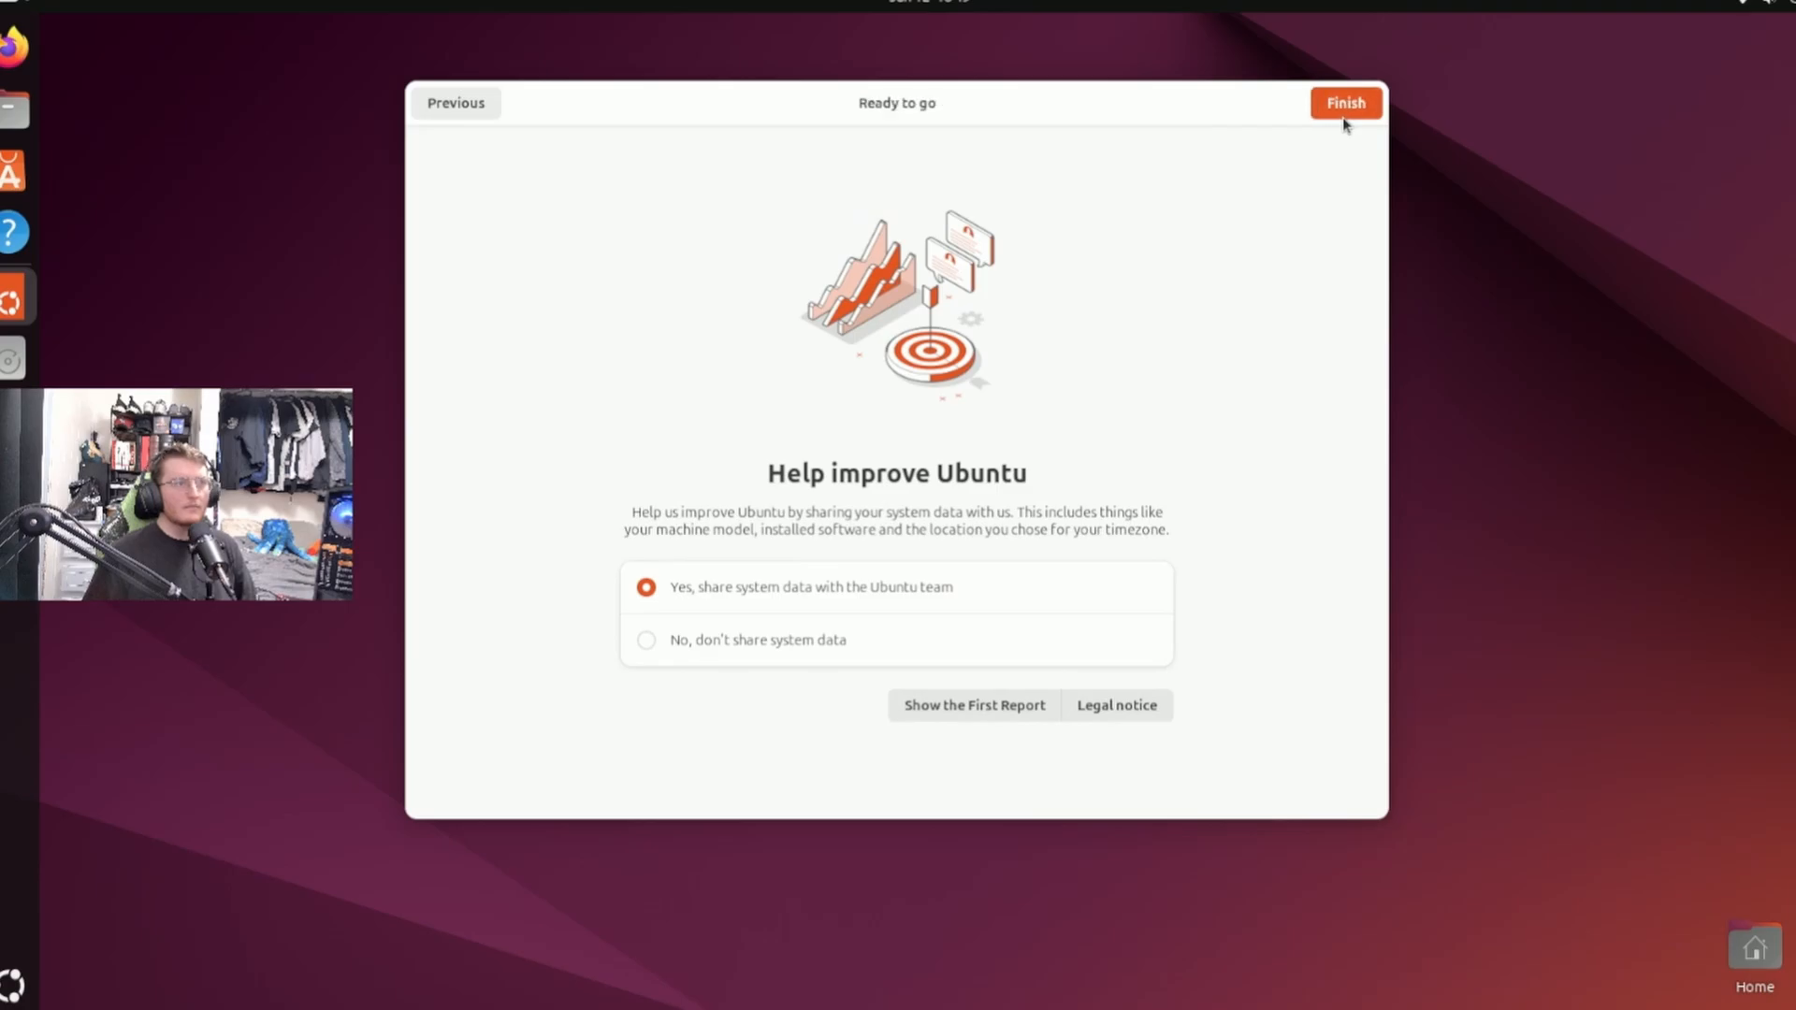
click(1344, 116)
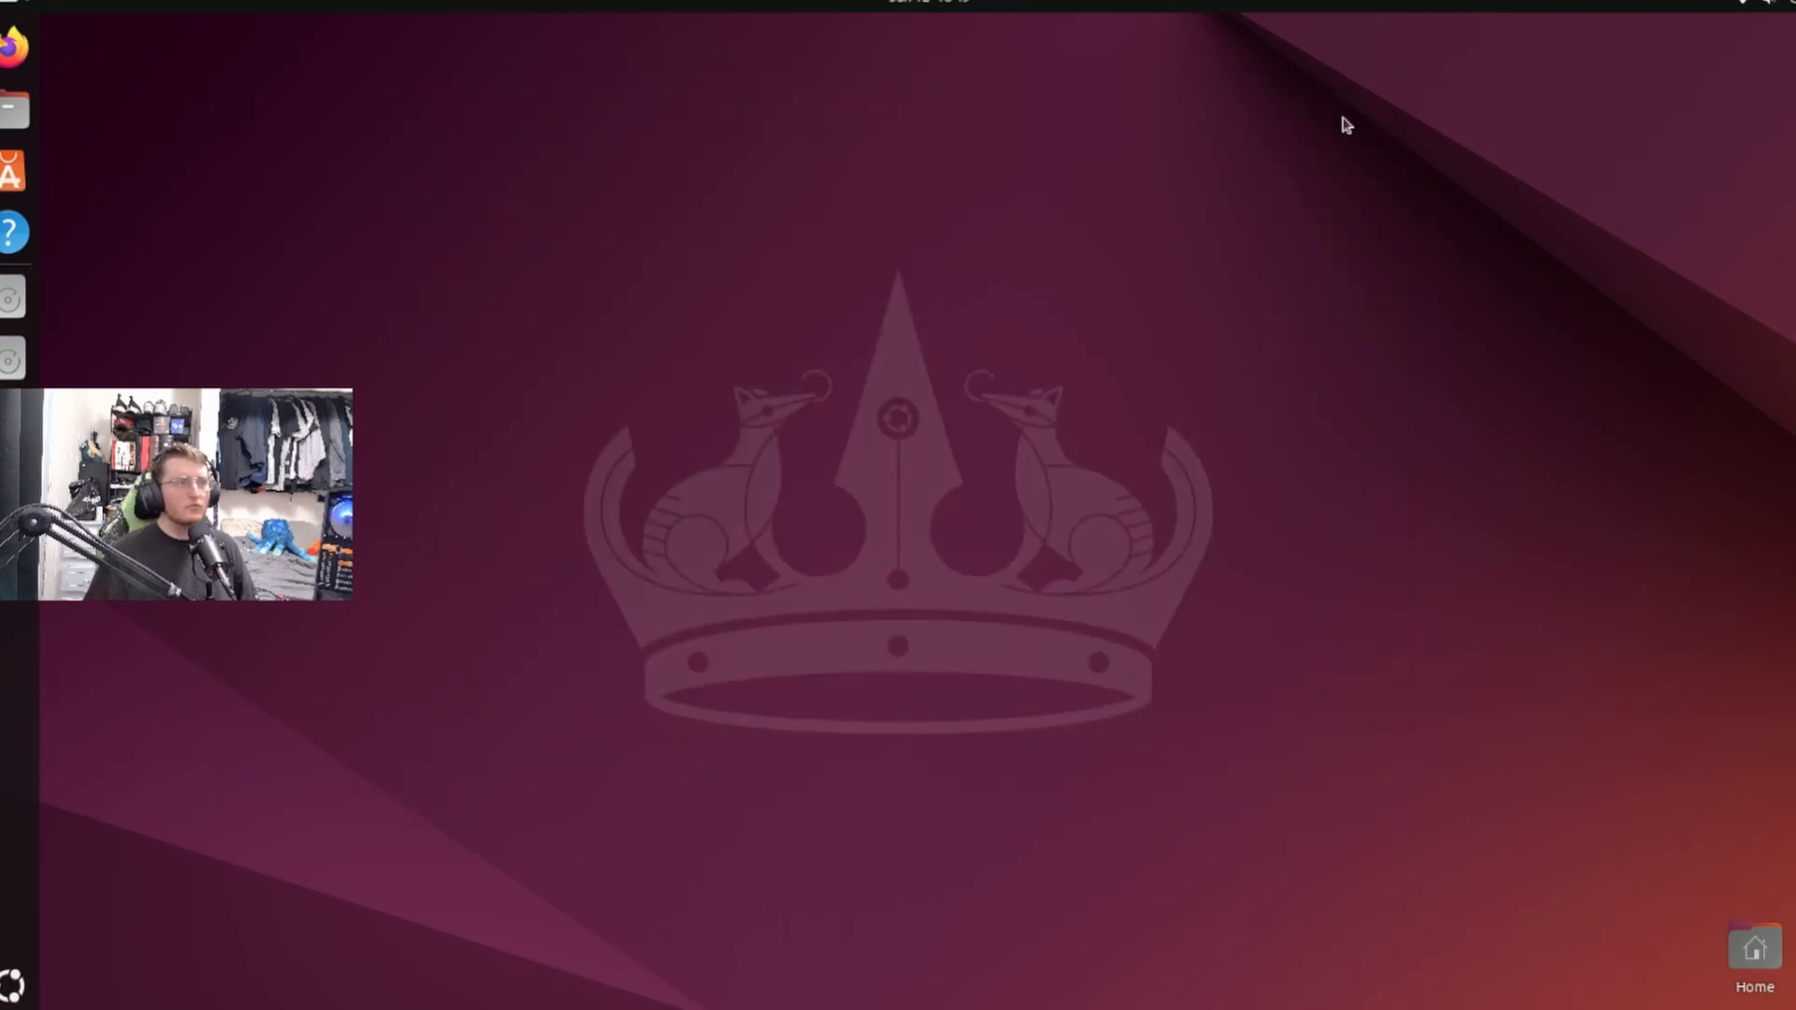